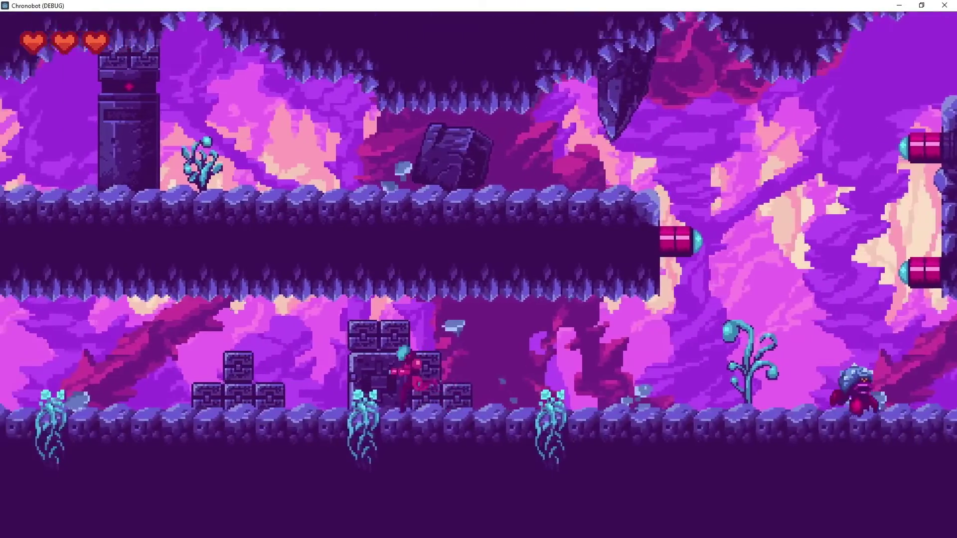
# Playtest the level by moving the character into the enemy crab until all hearts are lost, and stop the running game
pyautogui.press('Right')
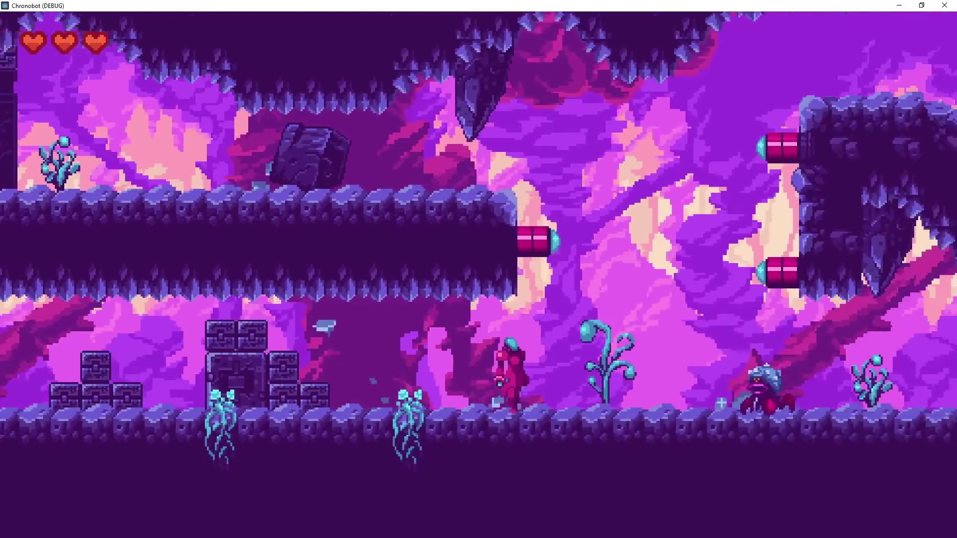
pyautogui.press('Right')
pyautogui.press('Left')
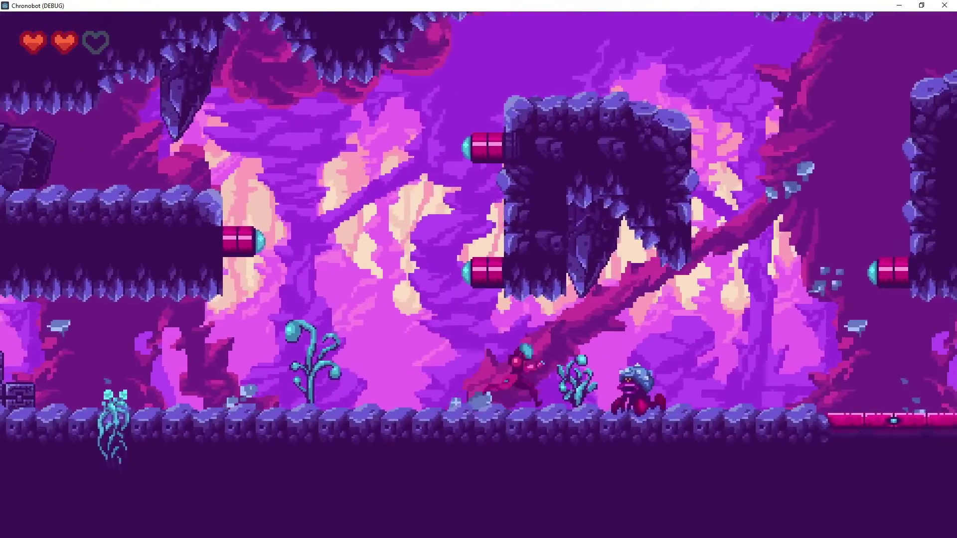
pyautogui.press('Right')
pyautogui.press('Left')
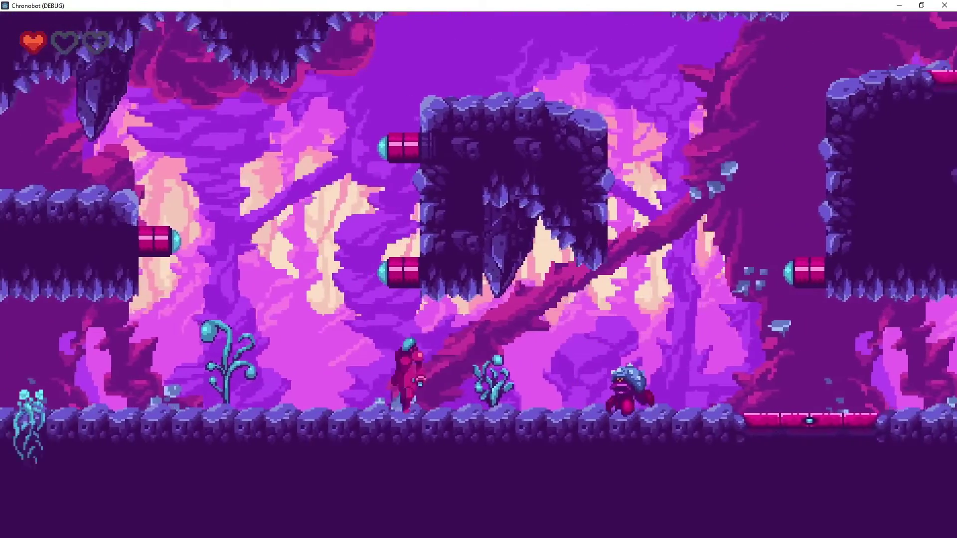
pyautogui.press('Left')
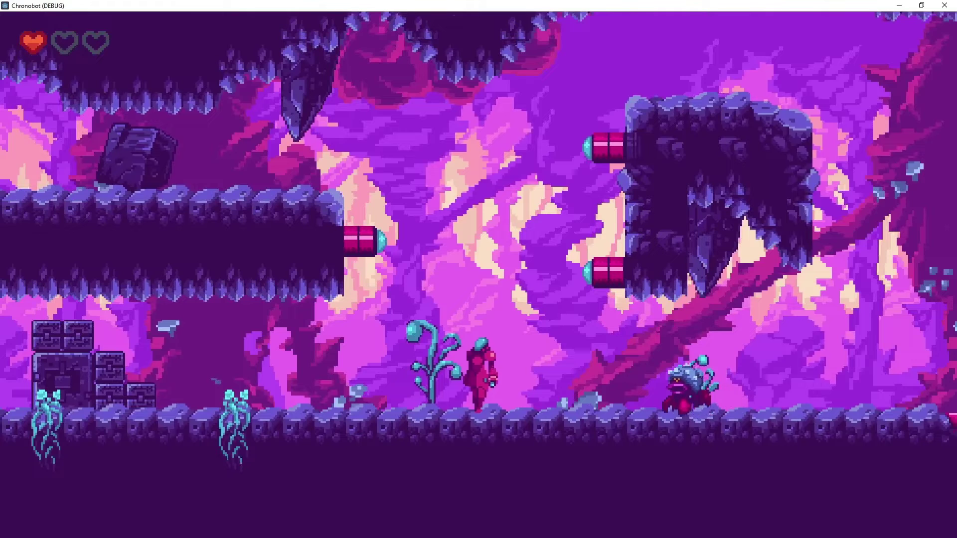
pyautogui.press('Right')
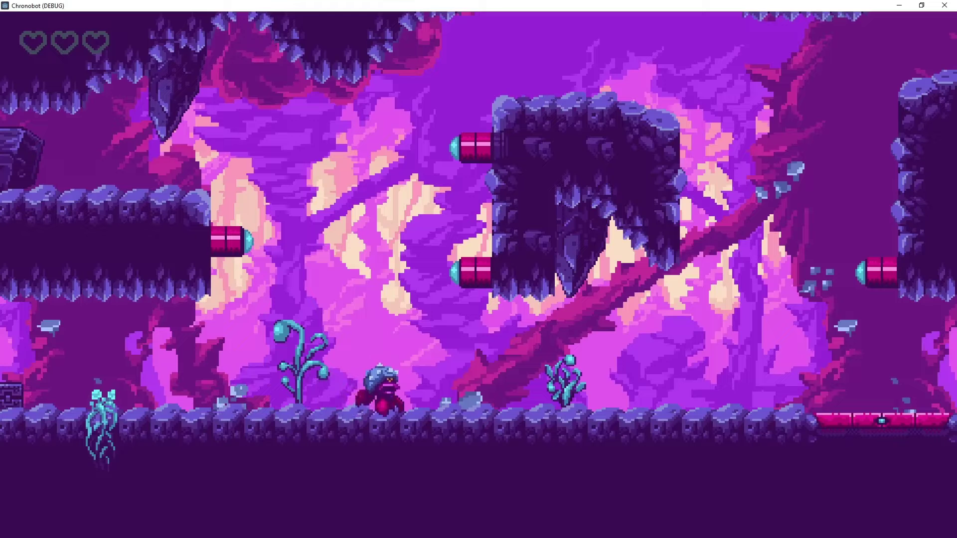
pyautogui.press('F8')
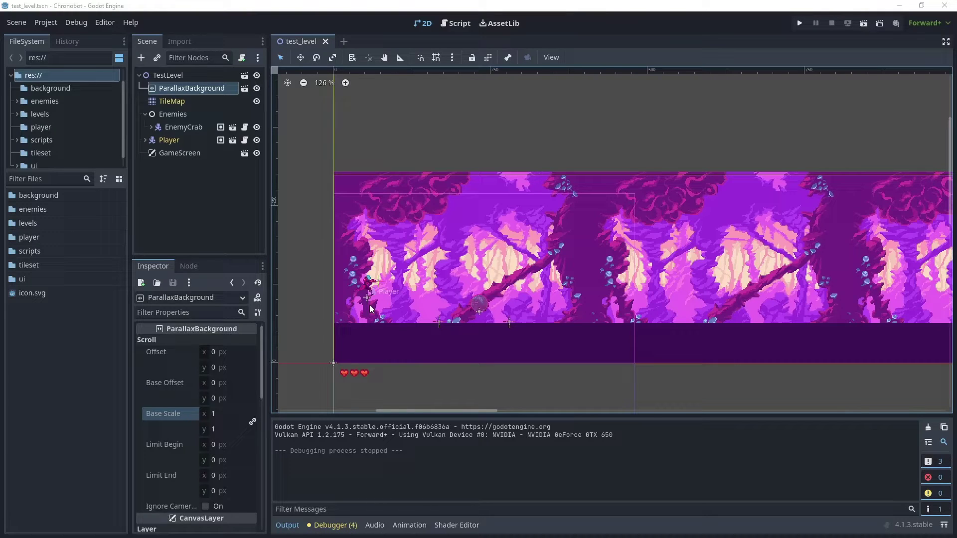
# Create a new scene with a Node2D root and rename the root PlayerDeathEffect
pyautogui.click(8, 23)
pyautogui.click(23, 36)
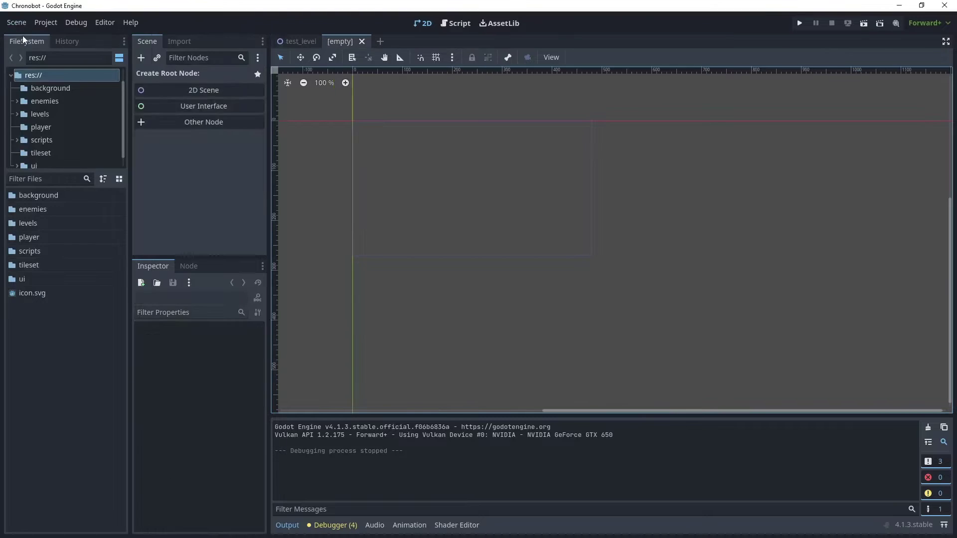
pyautogui.click(200, 90)
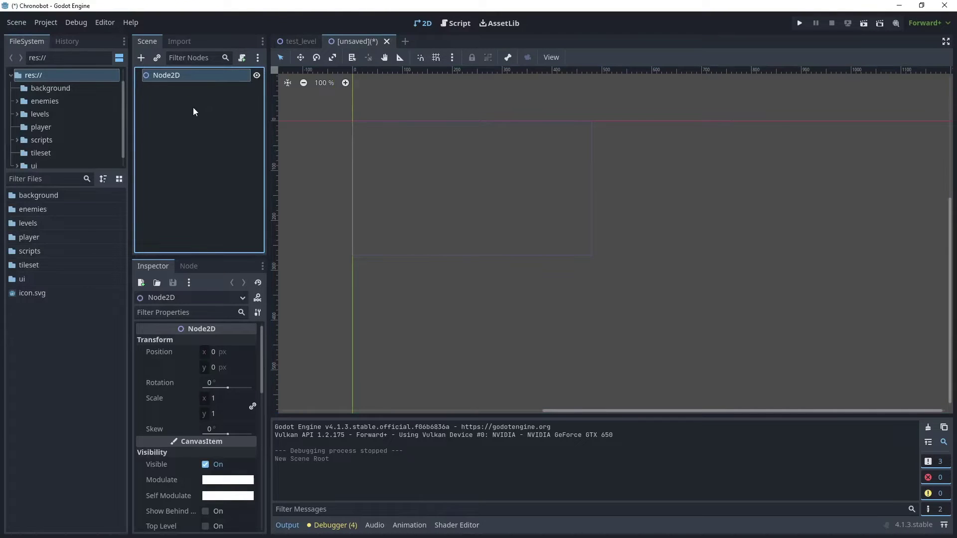
pyautogui.click(185, 97)
pyautogui.click(178, 74)
pyautogui.press('F2')
pyautogui.write('PlayerDeathEffect')
pyautogui.press('Return')
# Add an AnimatedSprite2D node as a child of PlayerDeathEffect
pyautogui.rightClick(188, 74)
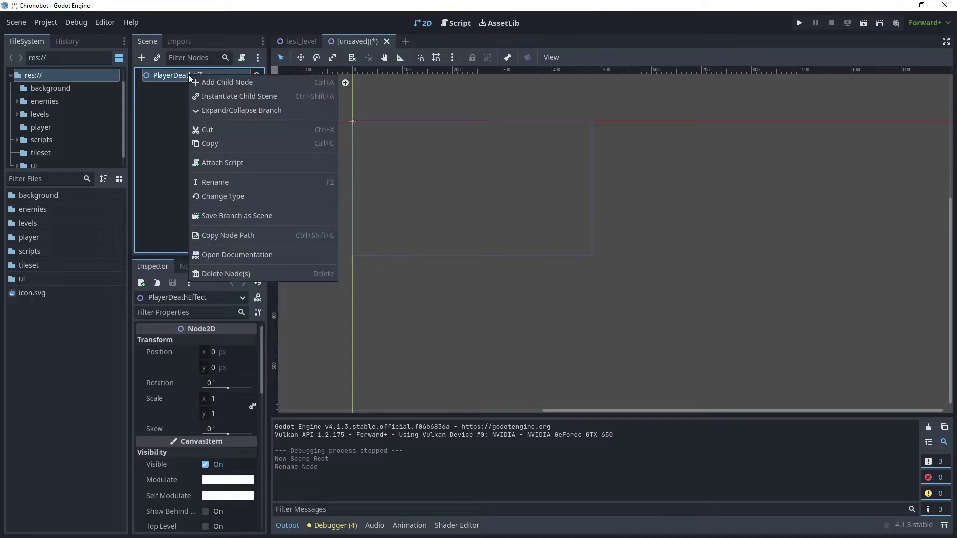
pyautogui.click(212, 83)
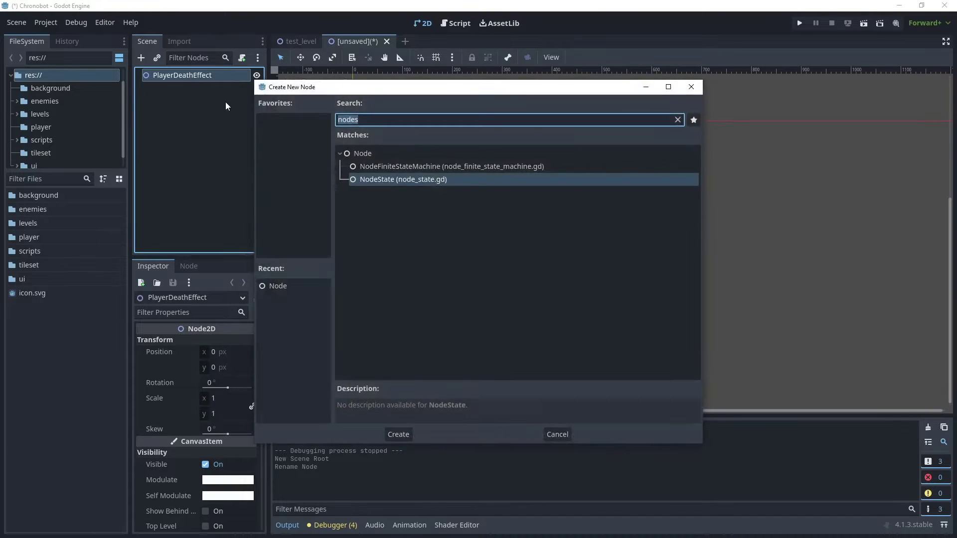
pyautogui.write('anima')
pyautogui.press('Up')
pyautogui.press('Up')
pyautogui.press('Up')
pyautogui.press('Up')
pyautogui.press('Up')
pyautogui.press('Up')
pyautogui.press('Up')
pyautogui.press('Return')
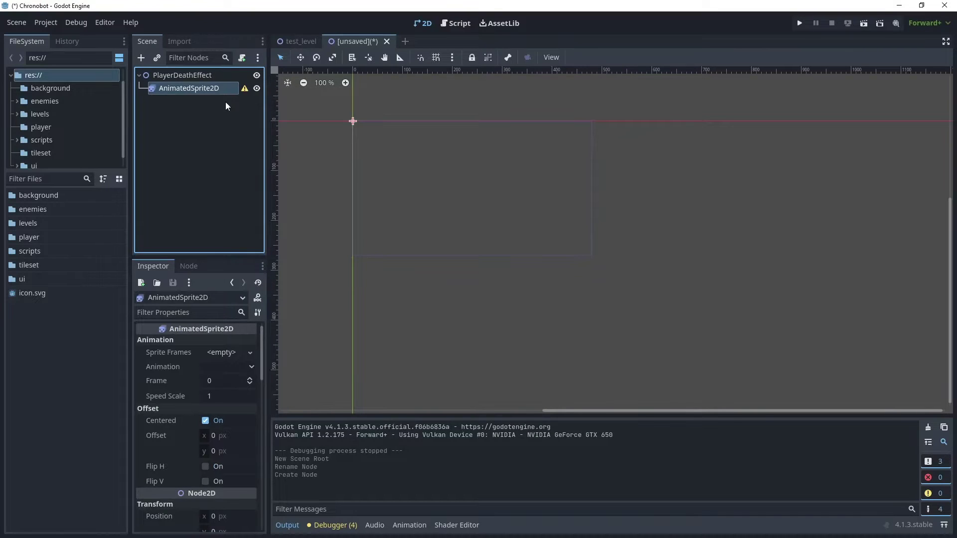
# Save the scene as player_death_effect.tscn in a new player_death_effect folder inside the player folder
pyautogui.hotkey('ctrl', 's')
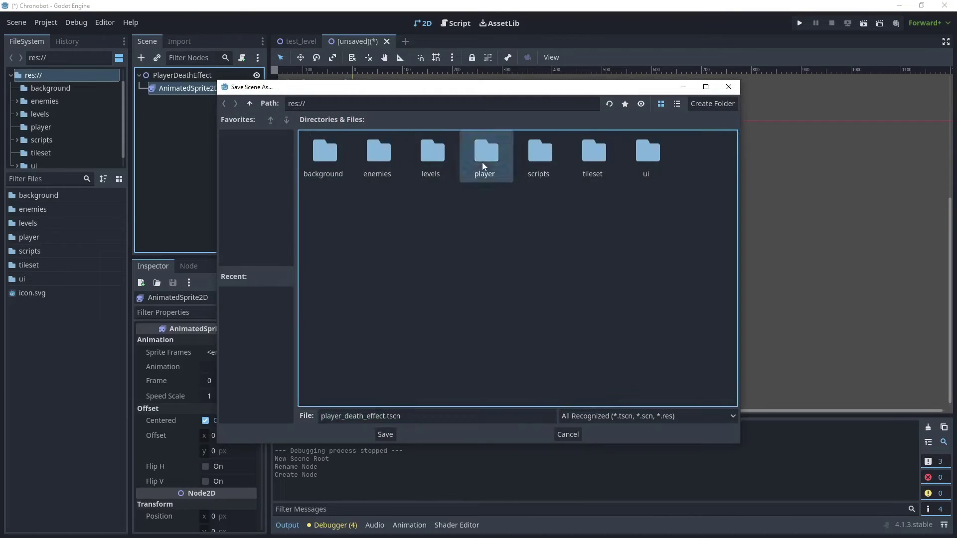
pyautogui.doubleClick(483, 162)
pyautogui.rightClick(397, 240)
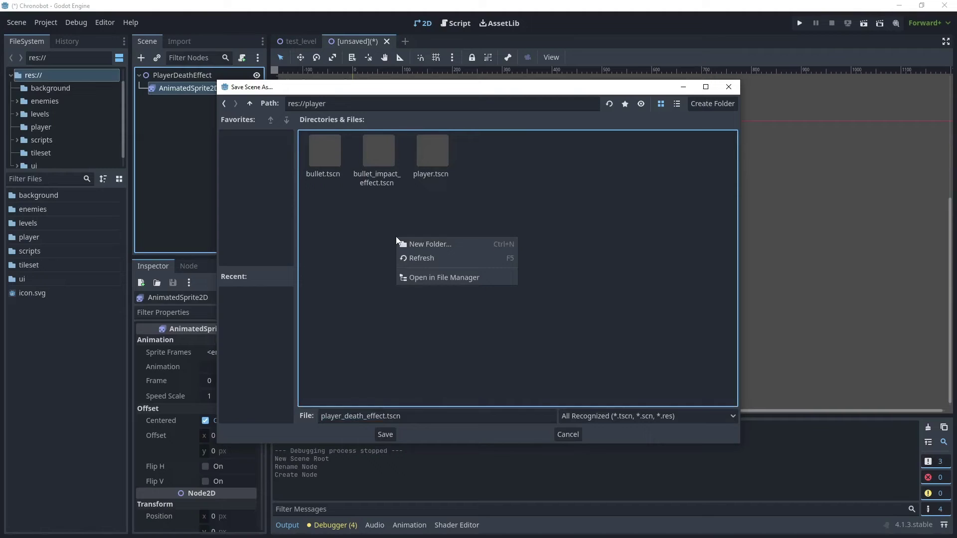
pyautogui.click(429, 244)
pyautogui.write('player_death_effect')
pyautogui.press('Return')
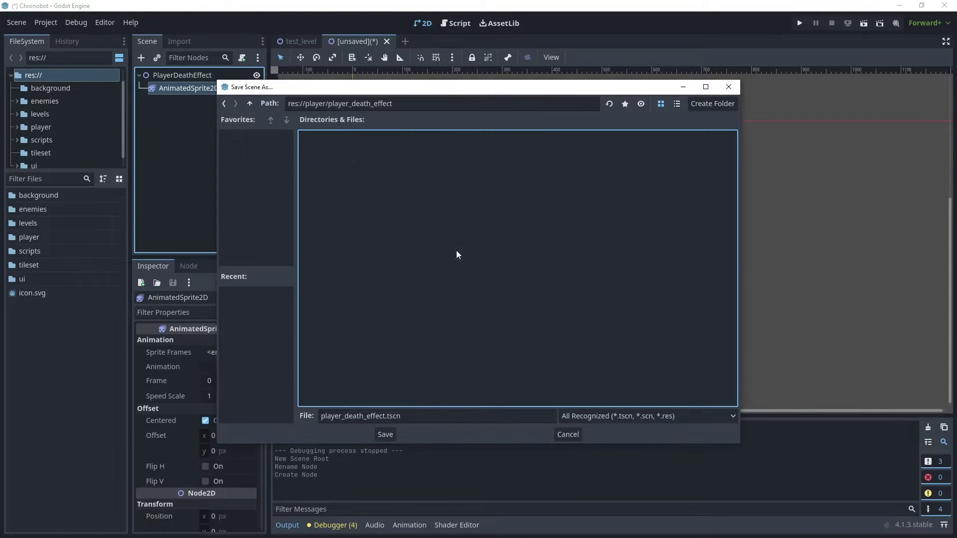
pyautogui.click(385, 434)
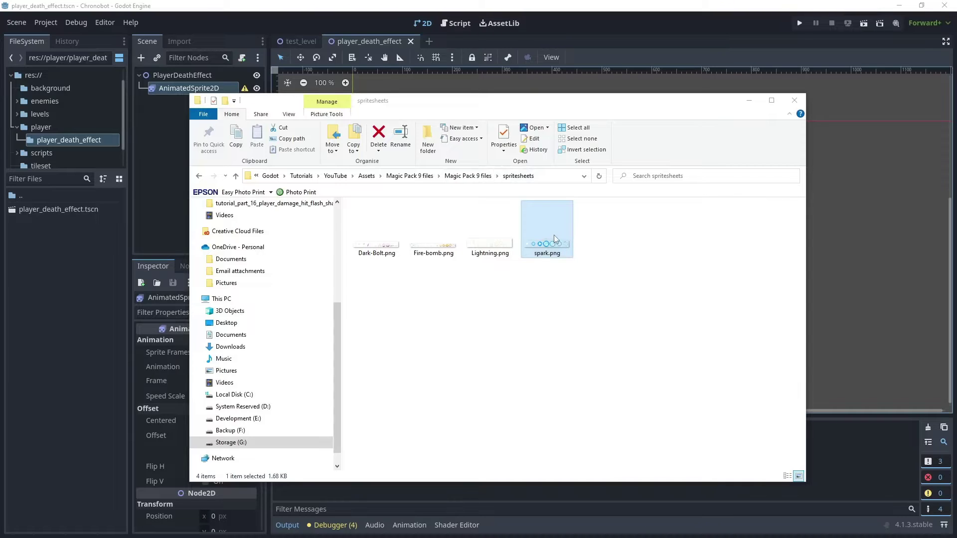
# Import spark.png from the spritesheets folder into the project's player_death_effect folder
pyautogui.moveTo(554, 236); pyautogui.dragTo(61, 269)
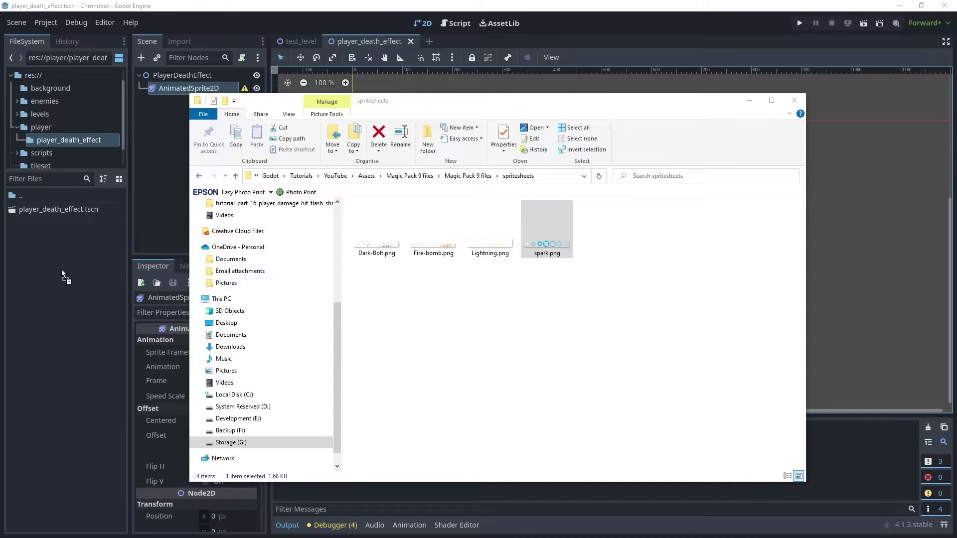
pyautogui.moveTo(61, 269); pyautogui.dragTo(61, 269)
# Preview the spark.png sprite sheet in the scene viewport, and return to Godot from its recoloured version in Photoshop
pyautogui.moveTo(35, 223); pyautogui.dragTo(416, 147)
pyautogui.scroll(5, 416, 147)
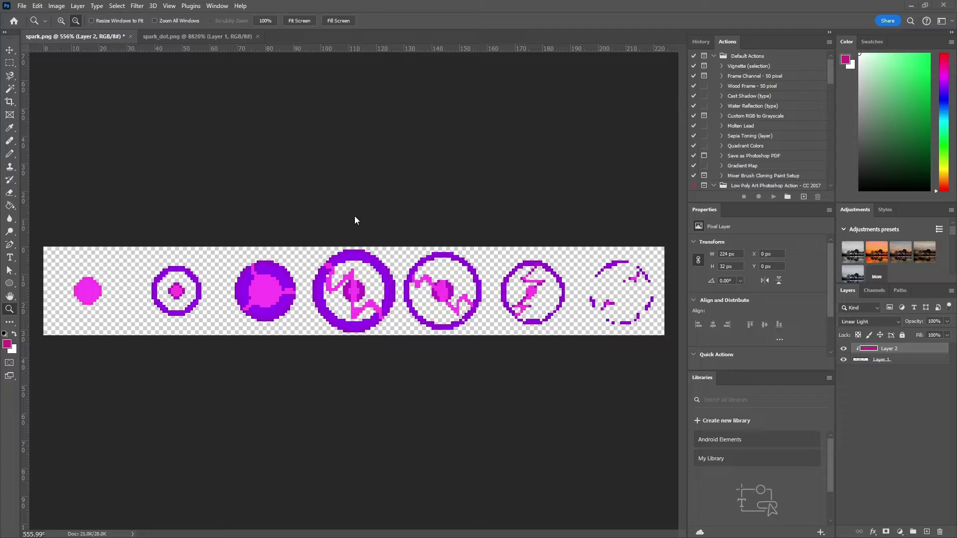
pyautogui.hotkey('alt', 'Tab')
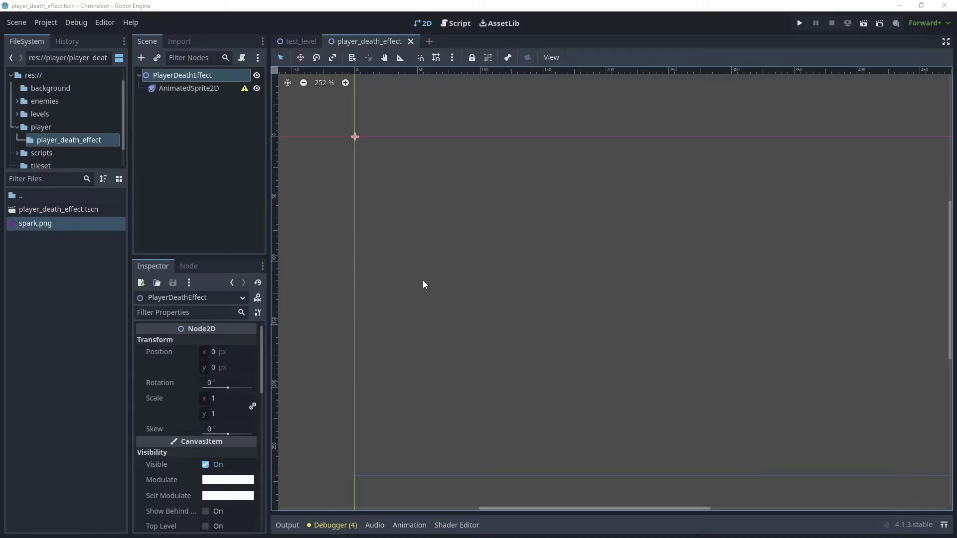
# Give the AnimatedSprite2D a new SpriteFrames resource and add an animation named death_effect to it
pyautogui.click(191, 88)
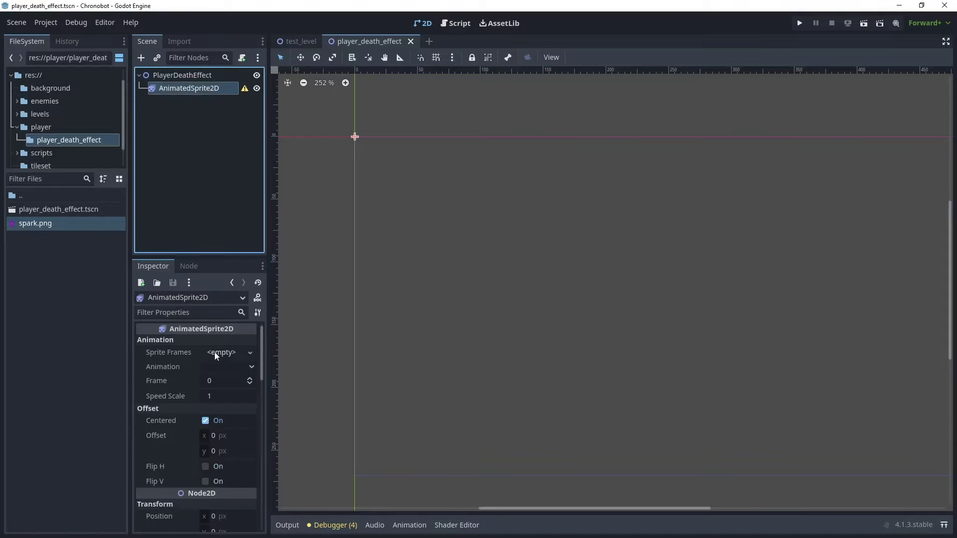
pyautogui.click(216, 352)
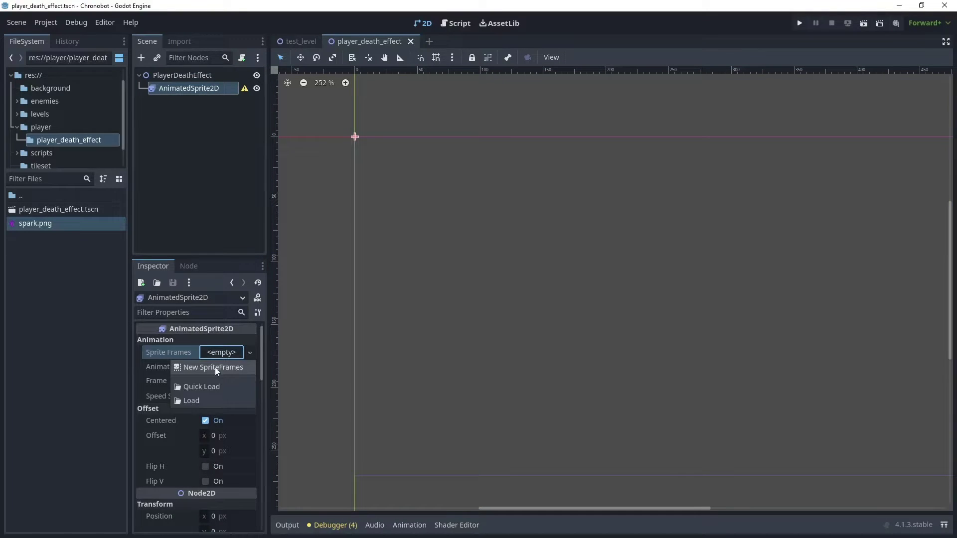
pyautogui.click(215, 369)
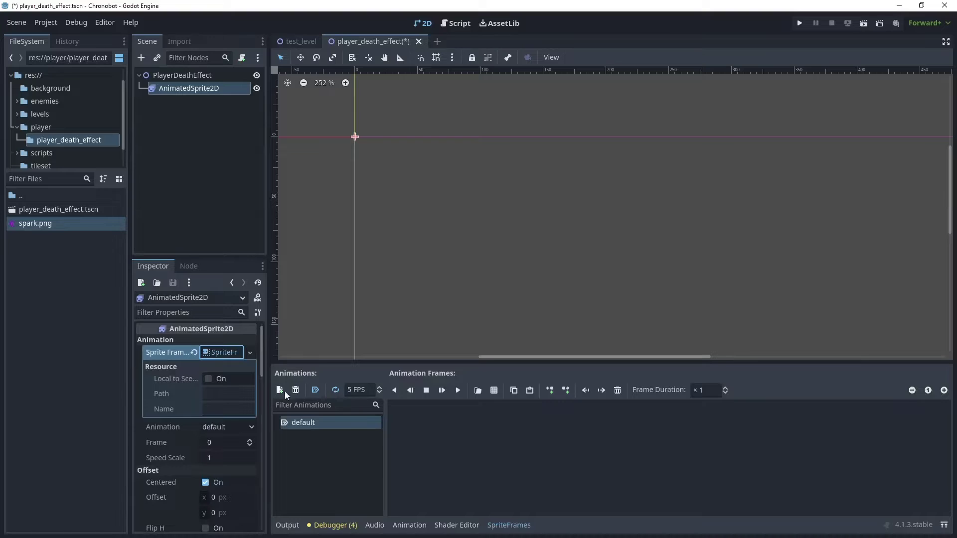
pyautogui.click(280, 391)
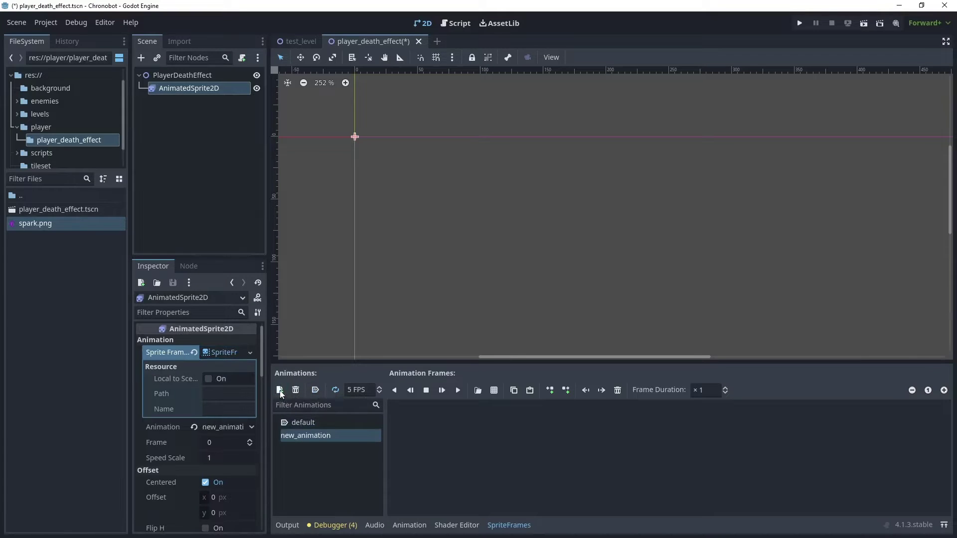
pyautogui.doubleClick(323, 435)
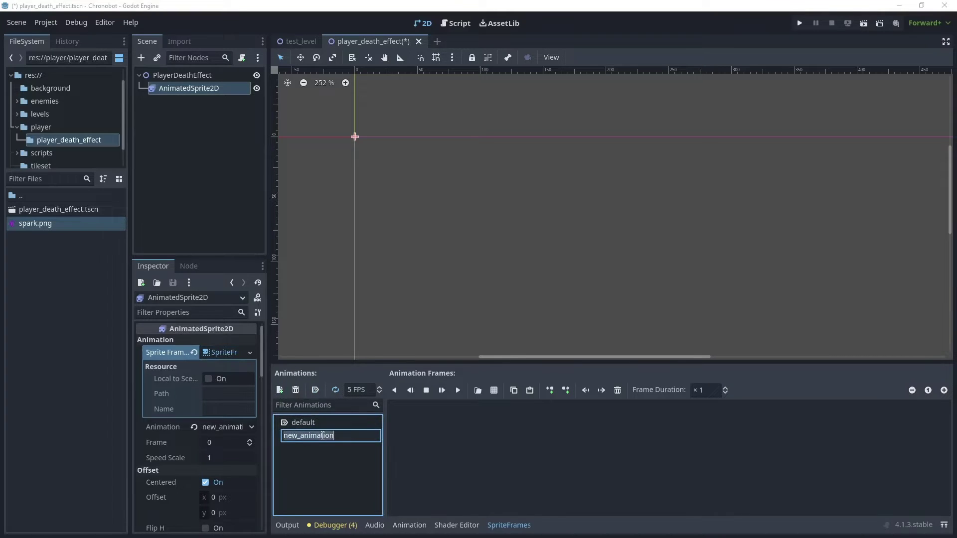
pyautogui.write('death_effect')
pyautogui.press('Return')
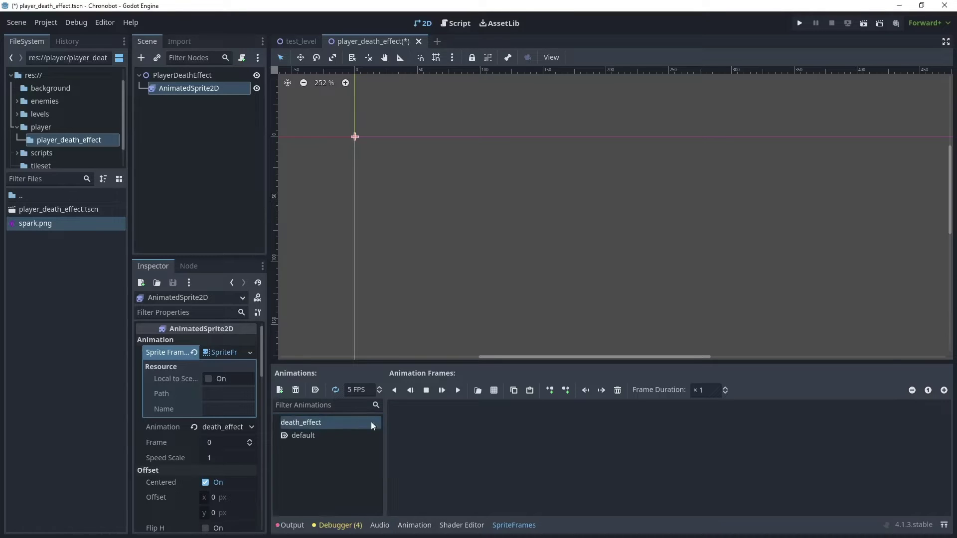
# Add all seven frames of the spark.png sprite sheet to death_effect, slicing it into 7 horizontal by 1 vertical frames
pyautogui.click(494, 391)
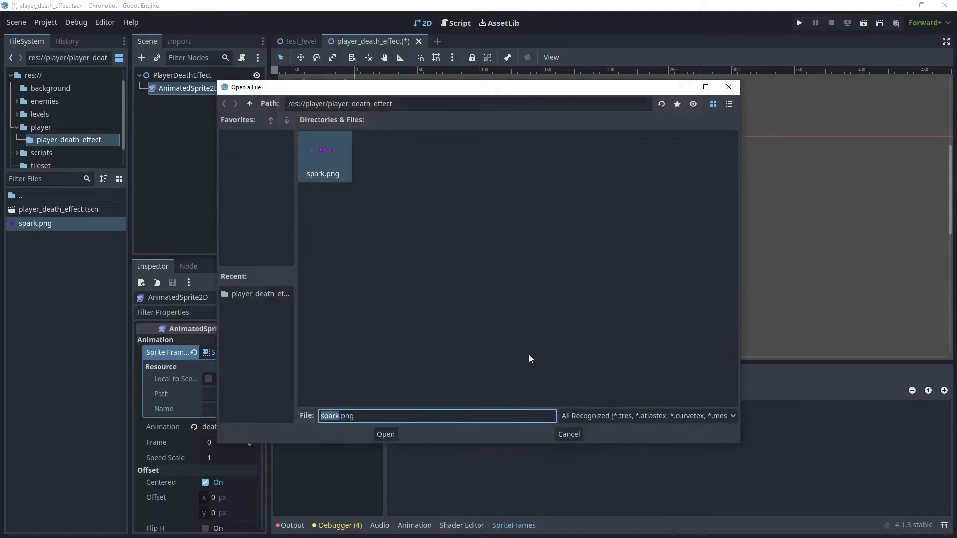
pyautogui.click(387, 437)
pyautogui.click(783, 123)
pyautogui.click(783, 122)
pyautogui.click(783, 123)
pyautogui.click(758, 103)
pyautogui.press('BackSpace')
pyautogui.write('7')
pyautogui.press('Tab')
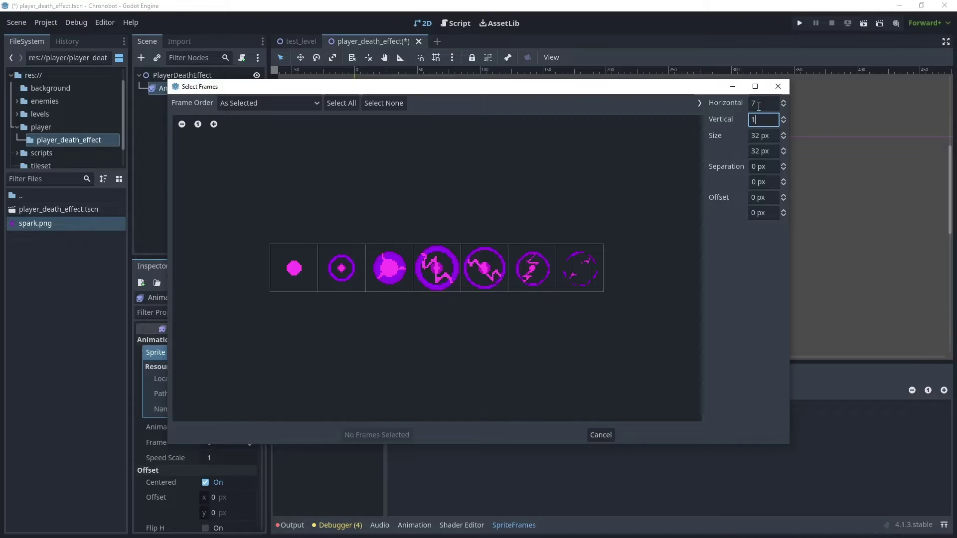
pyautogui.moveTo(295, 275); pyautogui.dragTo(580, 268)
pyautogui.click(376, 435)
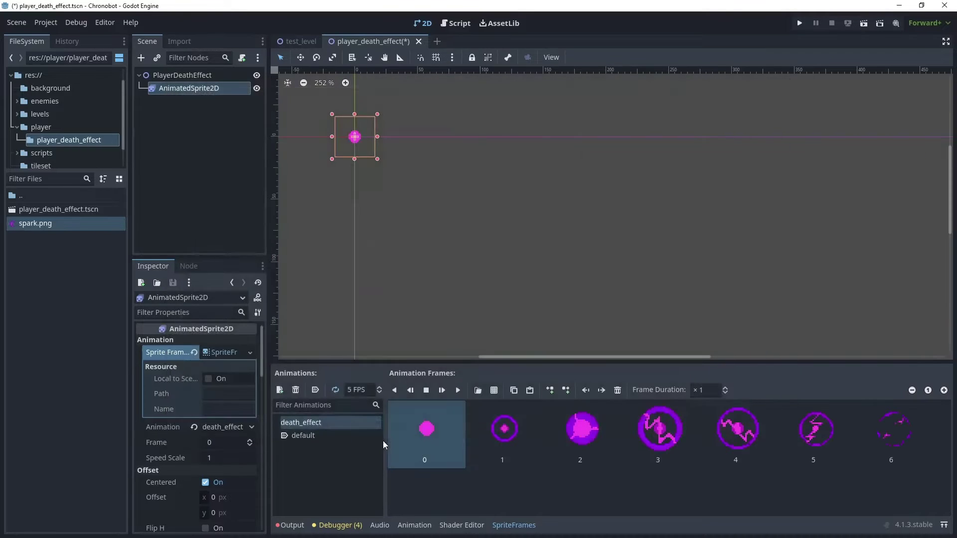
# Make death_effect autoplay on load without looping, and insert an empty frame after frame 6
pyautogui.click(315, 389)
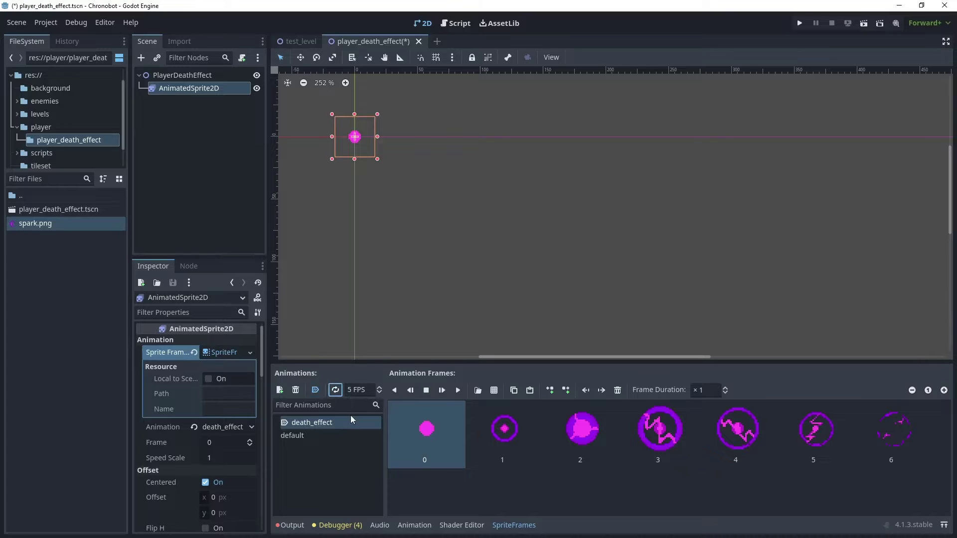
pyautogui.click(458, 390)
pyautogui.scroll(5, 389, 137)
pyautogui.click(874, 441)
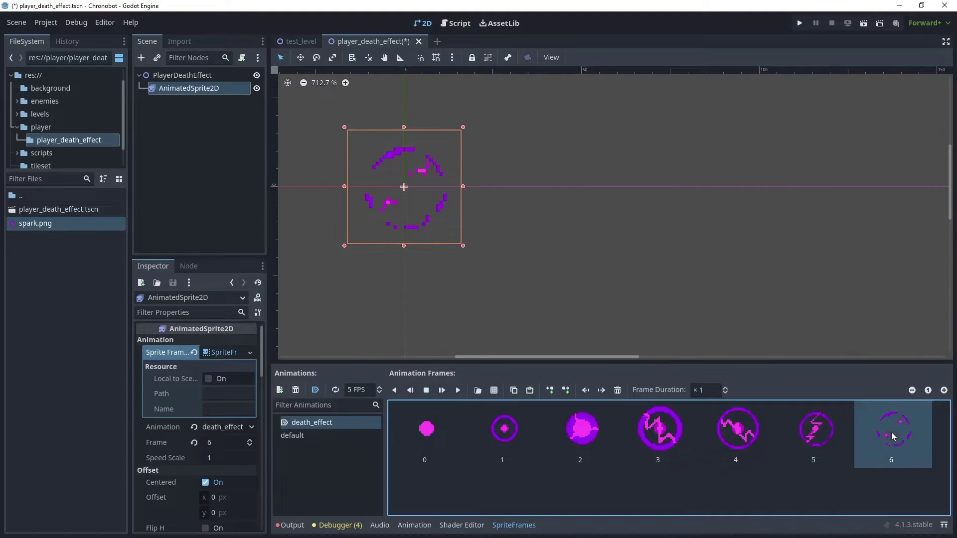
pyautogui.click(566, 391)
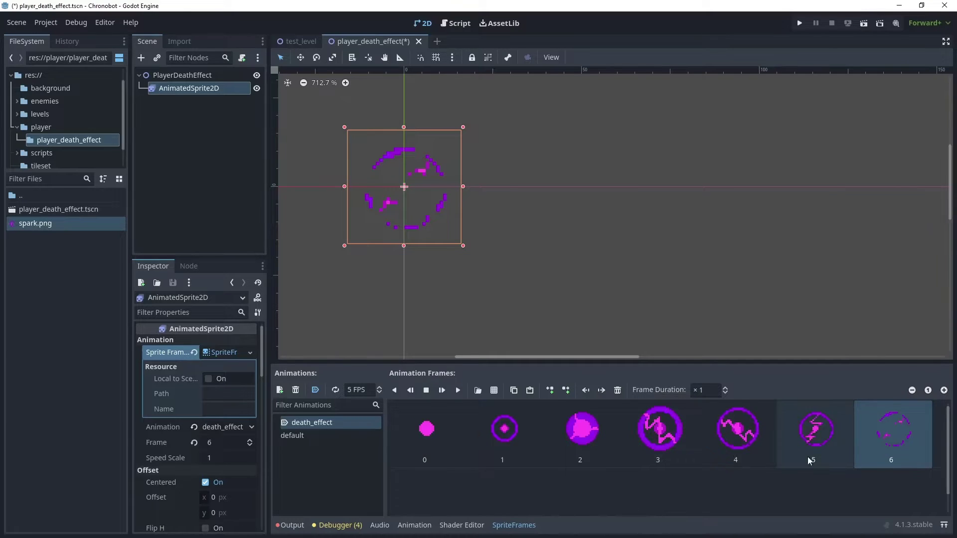
# Set the death_effect animation speed to 12 FPS and preview the playback
pyautogui.doubleClick(360, 390)
pyautogui.write('9')
pyautogui.click(380, 387)
pyautogui.click(457, 390)
pyautogui.click(458, 392)
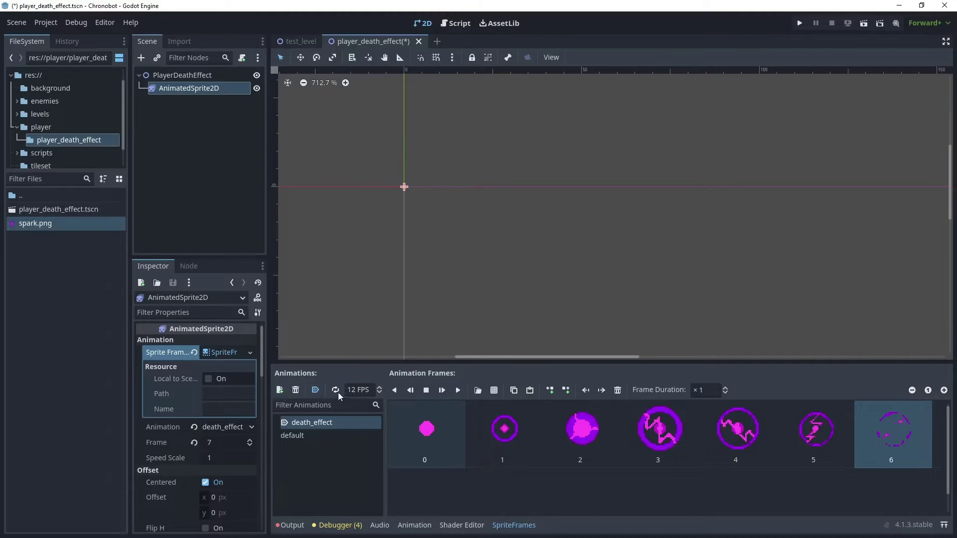
pyautogui.click(459, 392)
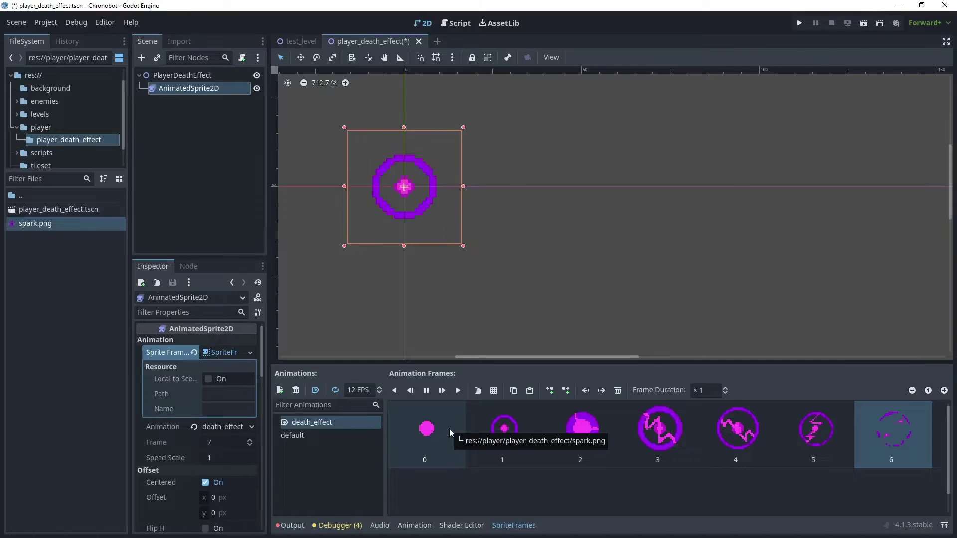
# Turn off looping for death_effect, save the scene, and replay the animation
pyautogui.click(335, 389)
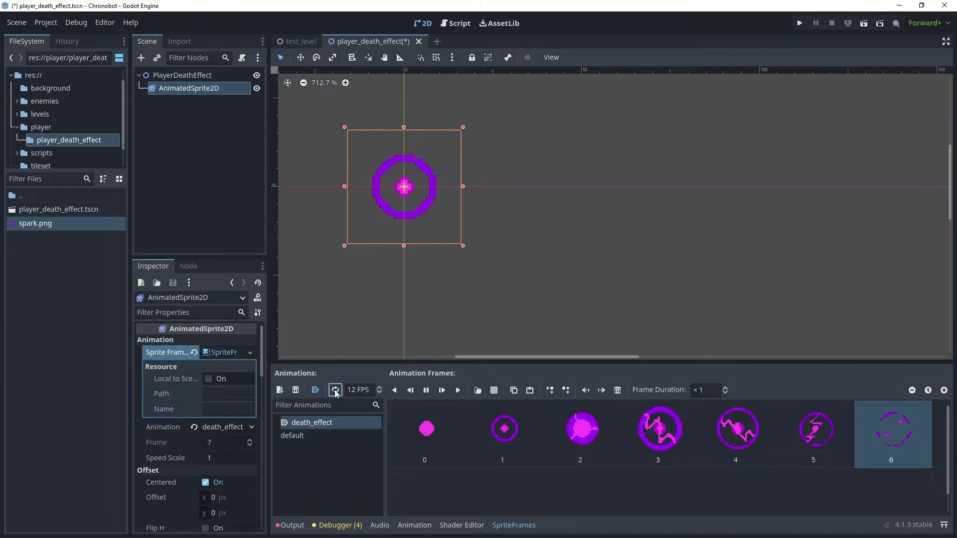
pyautogui.hotkey('ctrl', 's')
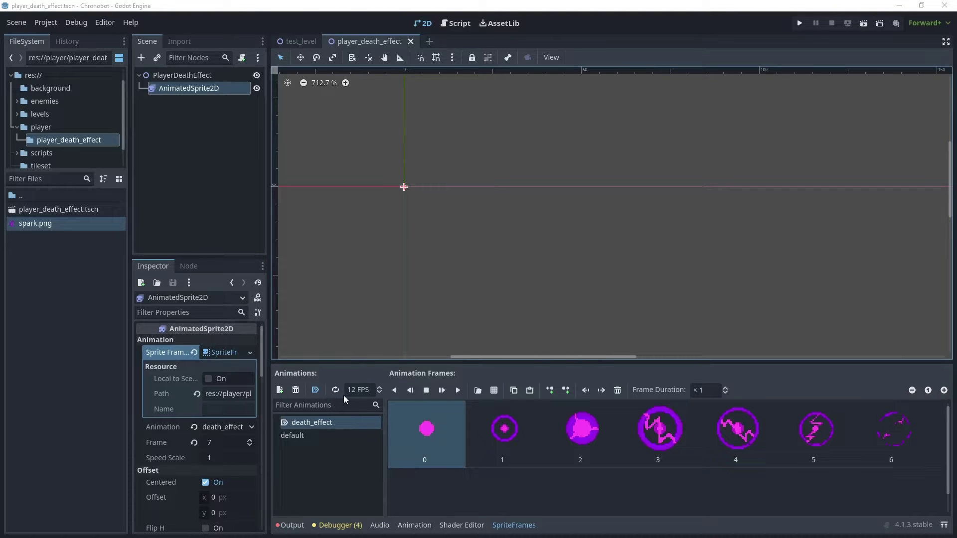
pyautogui.click(458, 391)
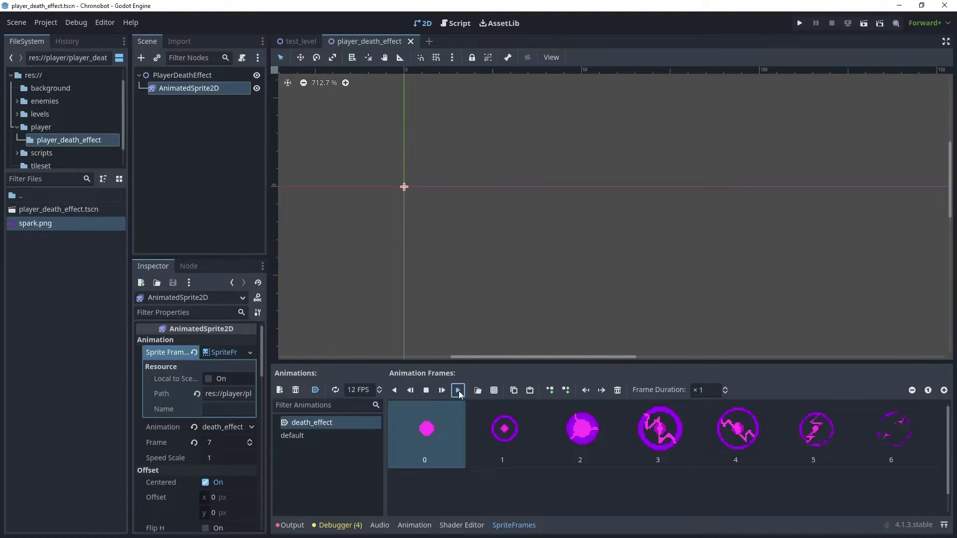
# Turn on looping for death_effect and play the animation to view the spark effect around the scene origin
pyautogui.click(335, 390)
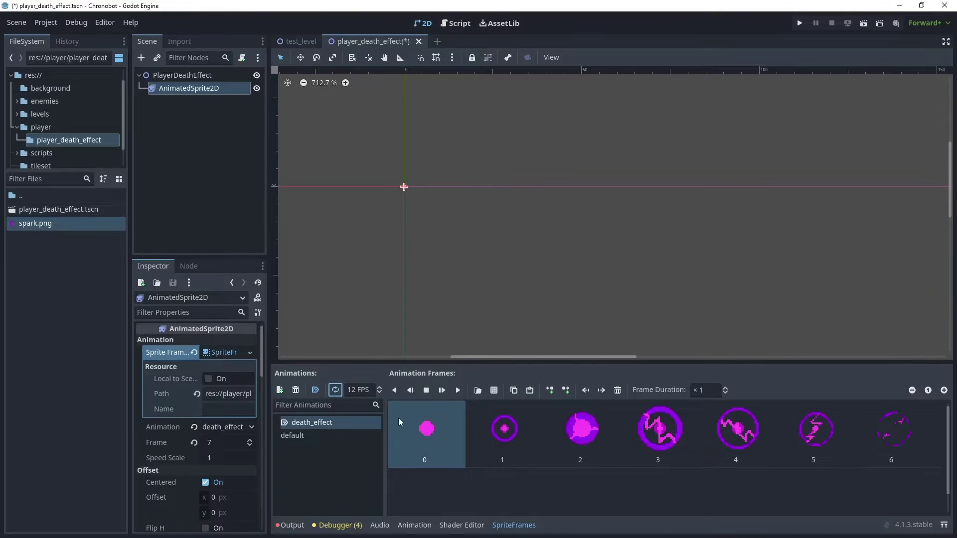
pyautogui.click(457, 391)
pyautogui.scroll(3, 410, 187)
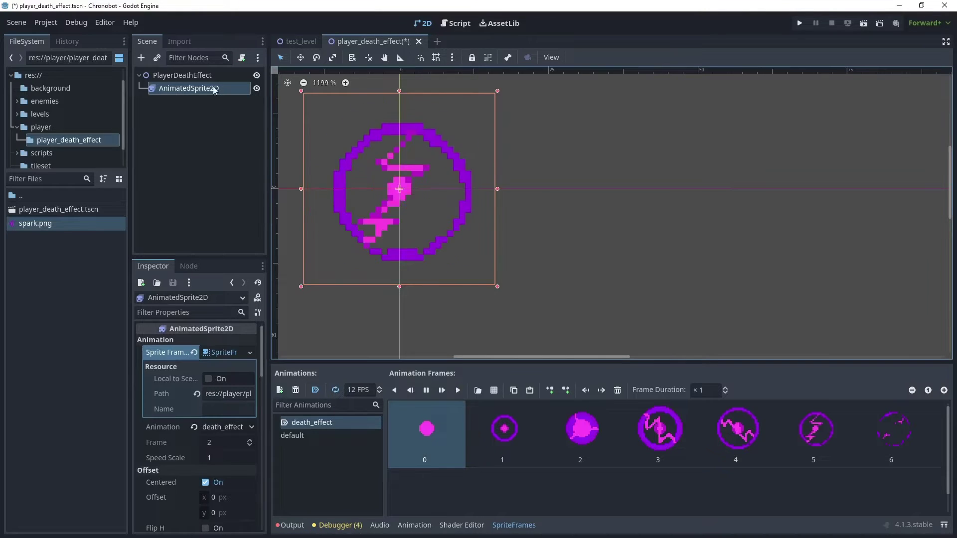
pyautogui.keyDown('ctrl'); pyautogui.scroll(1, 407, 202); pyautogui.keyUp('ctrl')
pyautogui.scroll(-1, 406, 202)
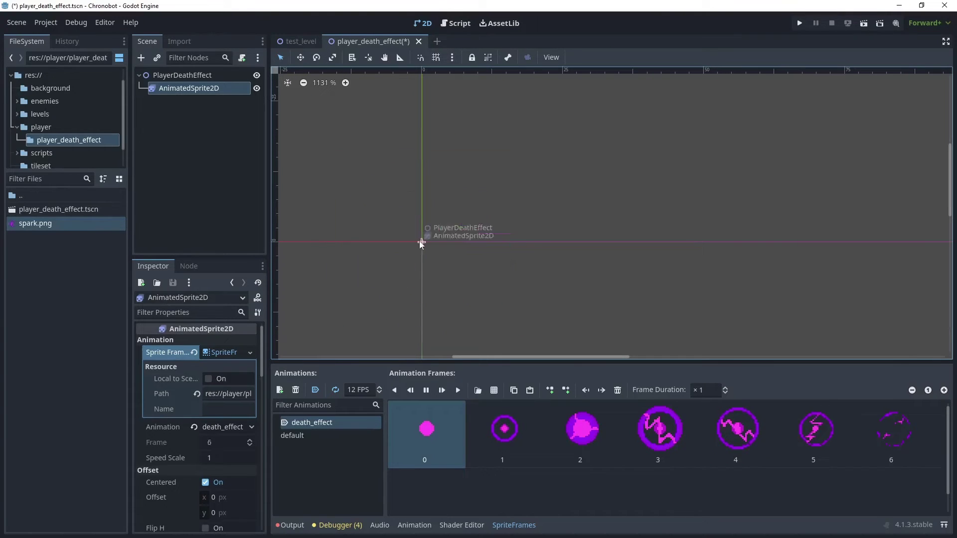
# Set the AnimatedSprite2D's Y position to -15 px and save the scene
pyautogui.scroll(-5, 231, 399)
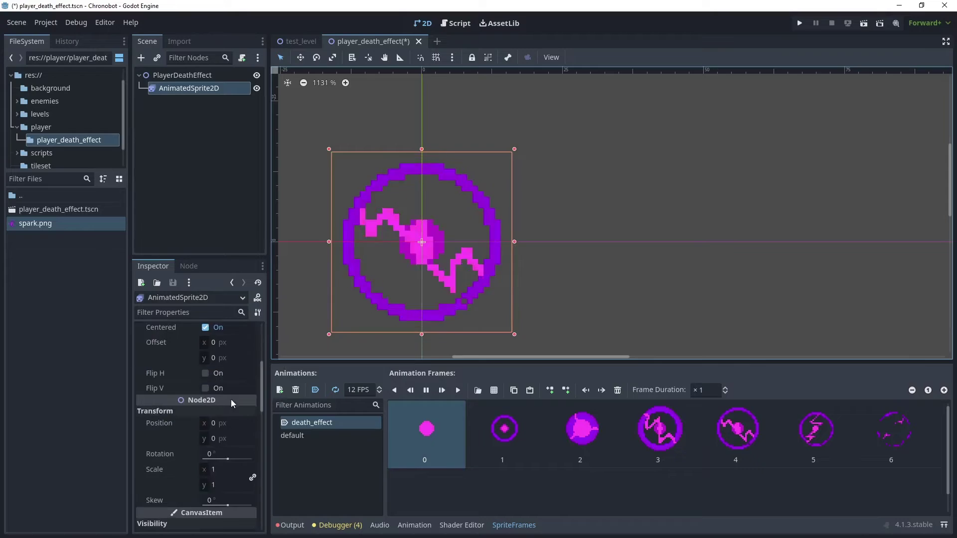
pyautogui.scroll(-1, 231, 399)
pyautogui.click(247, 413)
pyautogui.write('-15')
pyautogui.press('Return')
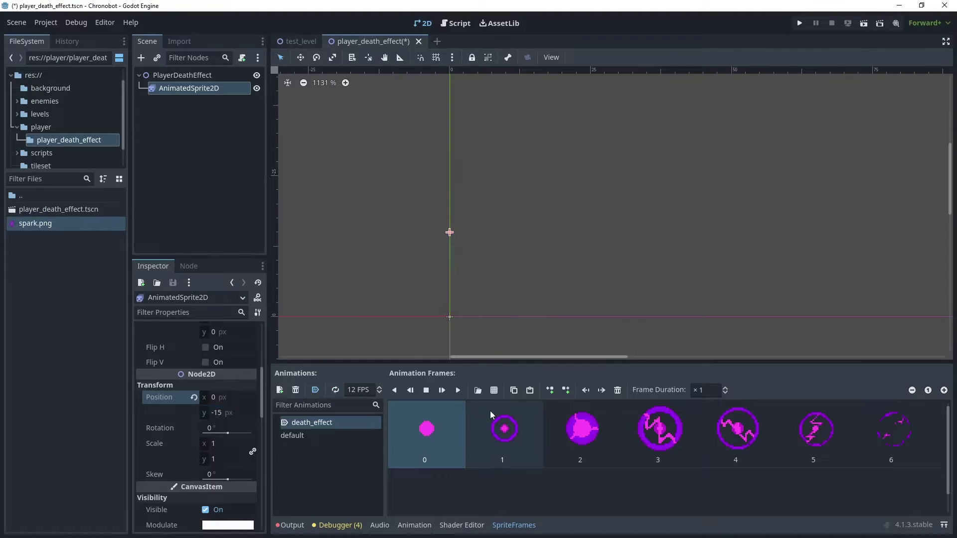
pyautogui.hotkey('ctrl', 's')
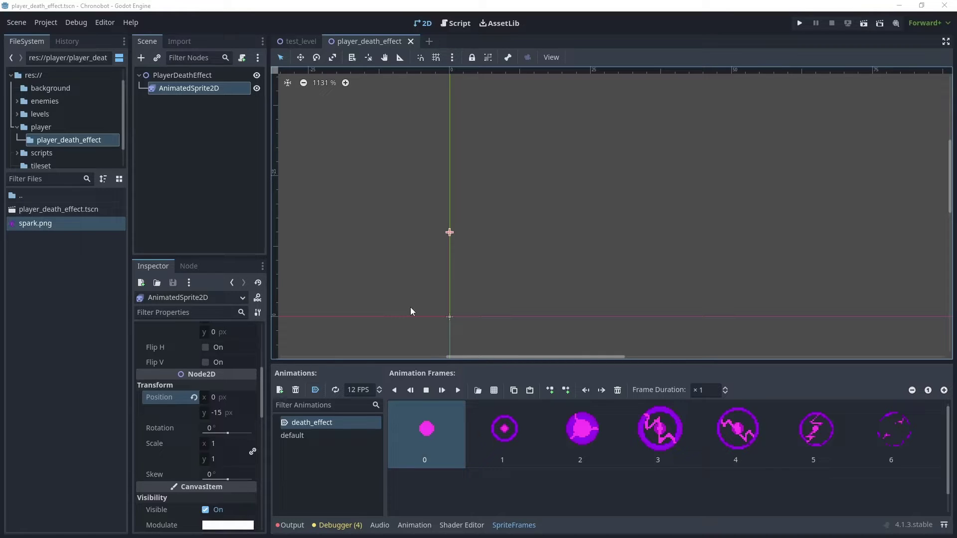
# Add a GPUParticles2D node as a child of PlayerDeathEffect
pyautogui.rightClick(204, 76)
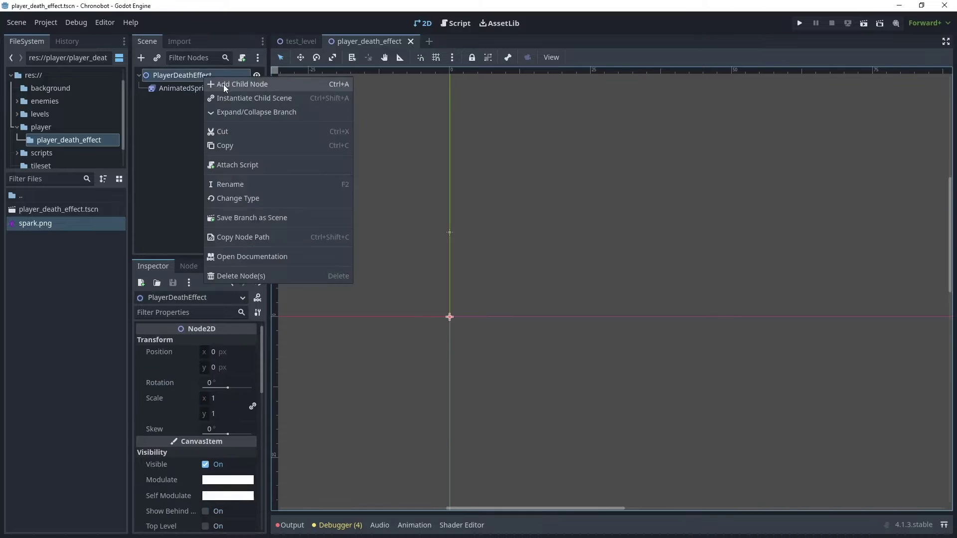
pyautogui.click(223, 85)
pyautogui.write('part')
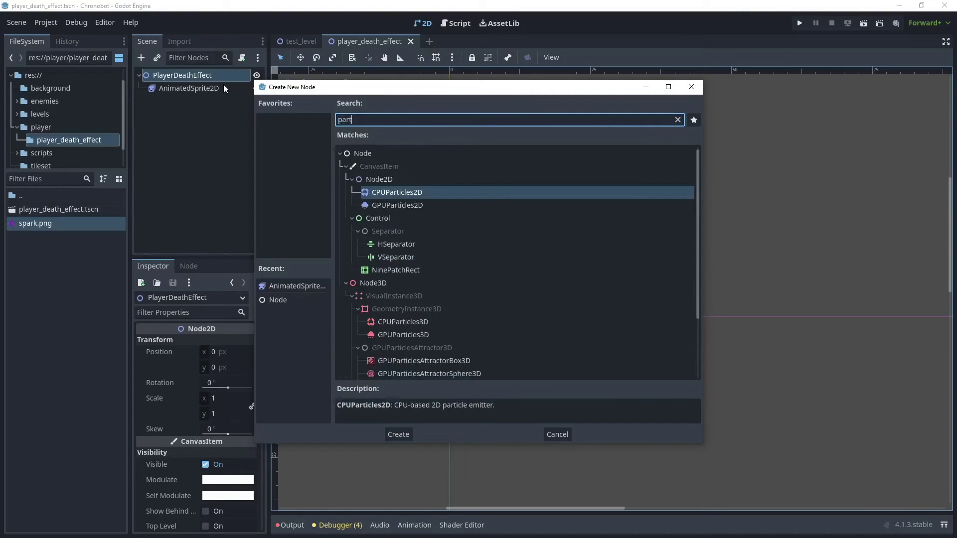
pyautogui.write('icles')
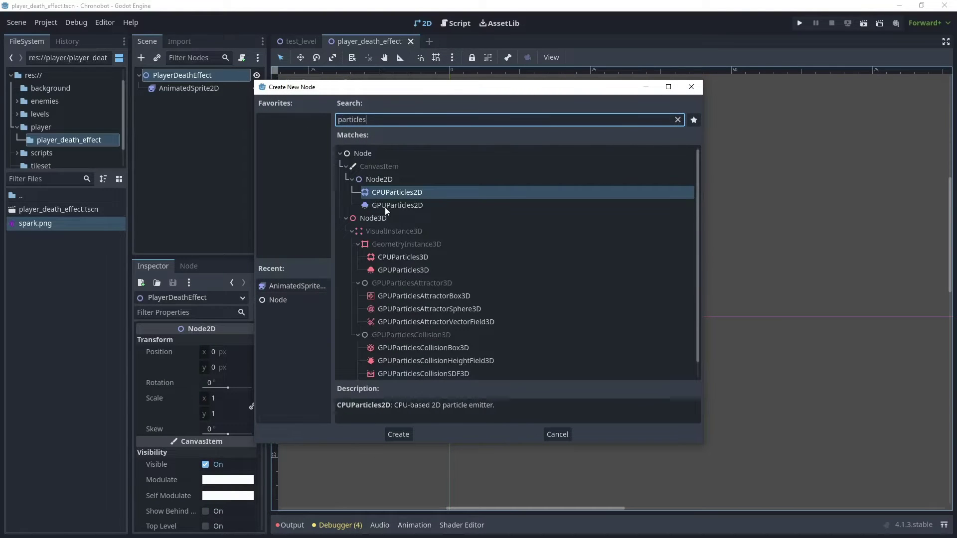
pyautogui.click(403, 204)
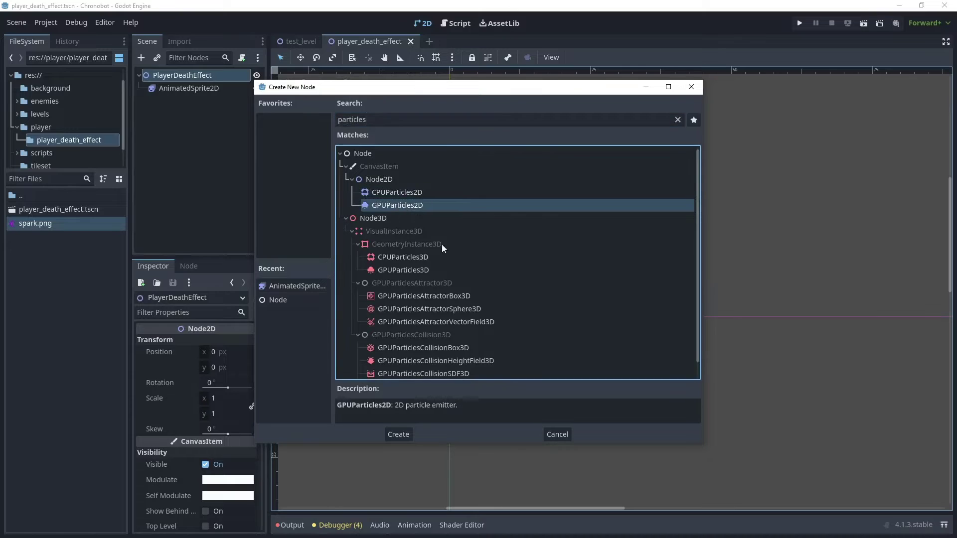
pyautogui.click(398, 434)
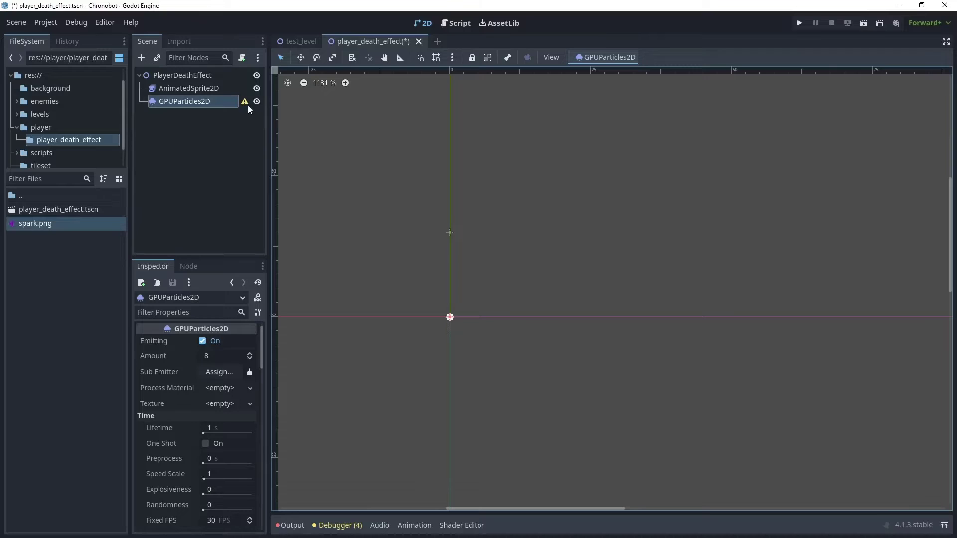
# Assign a new ParticleProcessMaterial as the process material of GPUParticles2D
pyautogui.moveTo(247, 107)
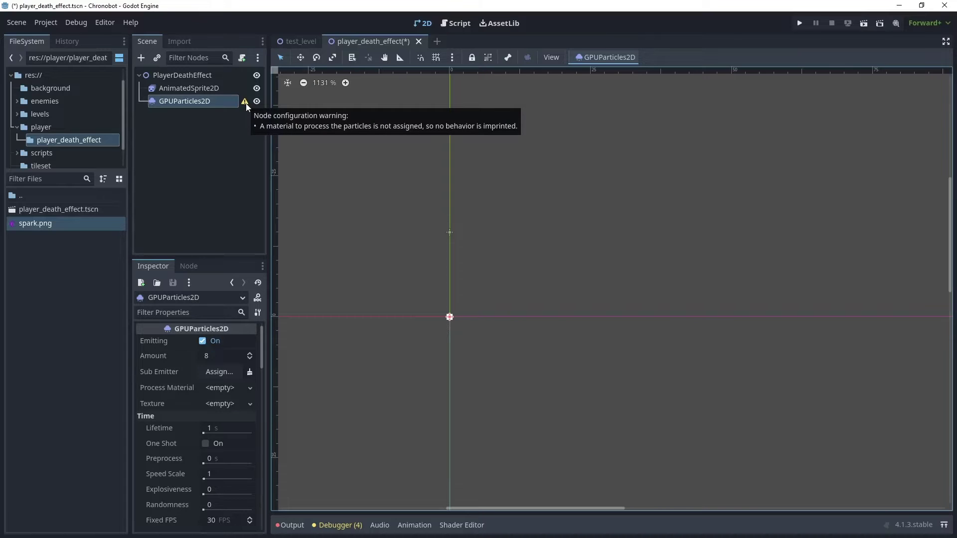
pyautogui.moveTo(229, 257); pyautogui.dragTo(229, 185)
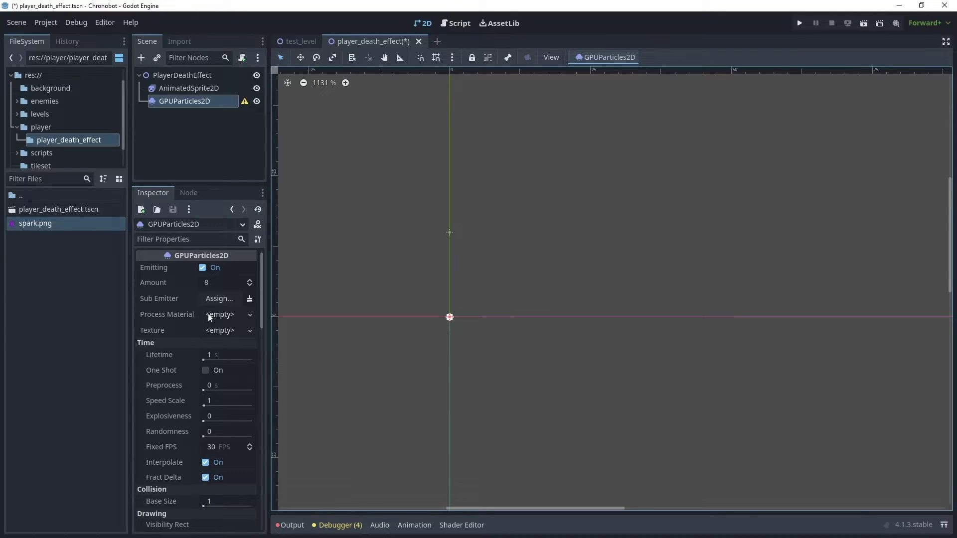
pyautogui.click(217, 316)
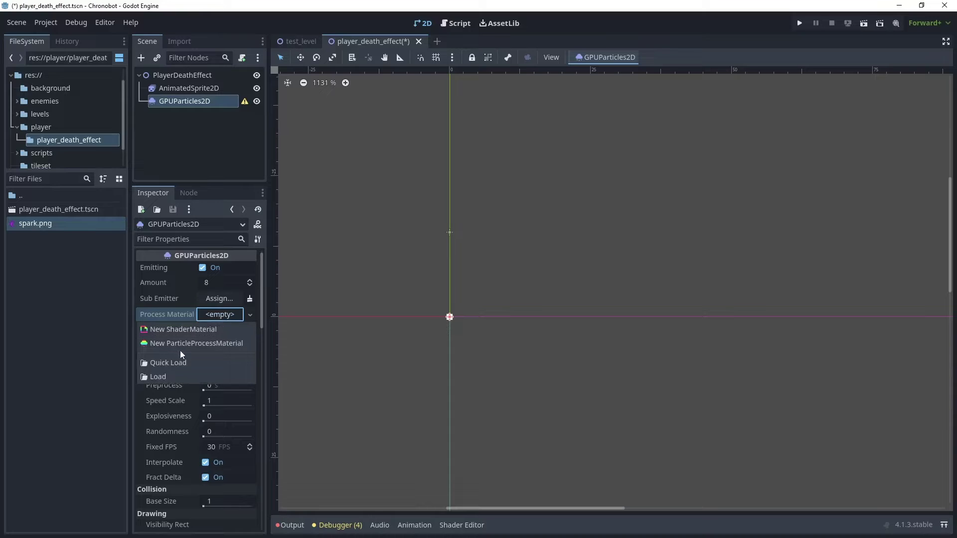
pyautogui.click(197, 343)
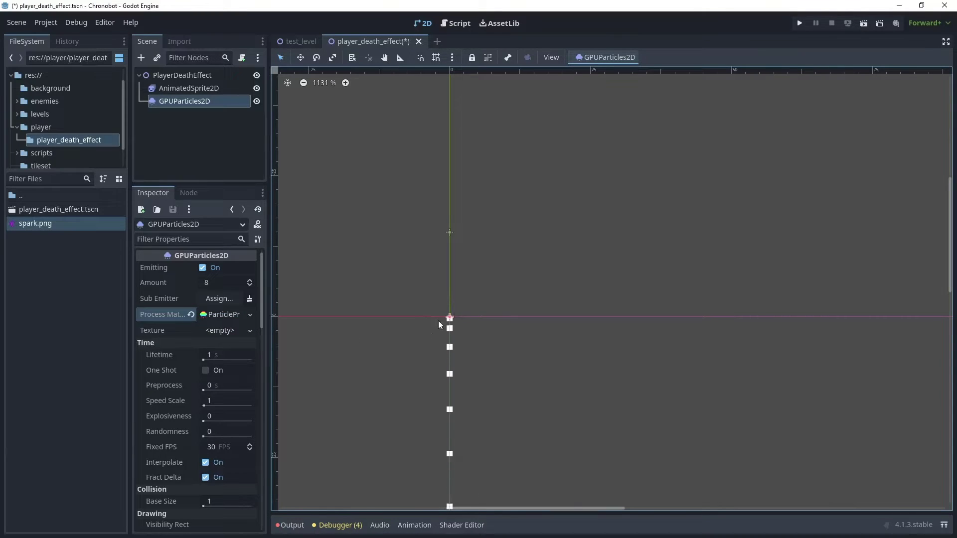
# Switch to Photoshop to examine the spark_dot.png image and return to Godot
pyautogui.hotkey('alt', 'Tab')
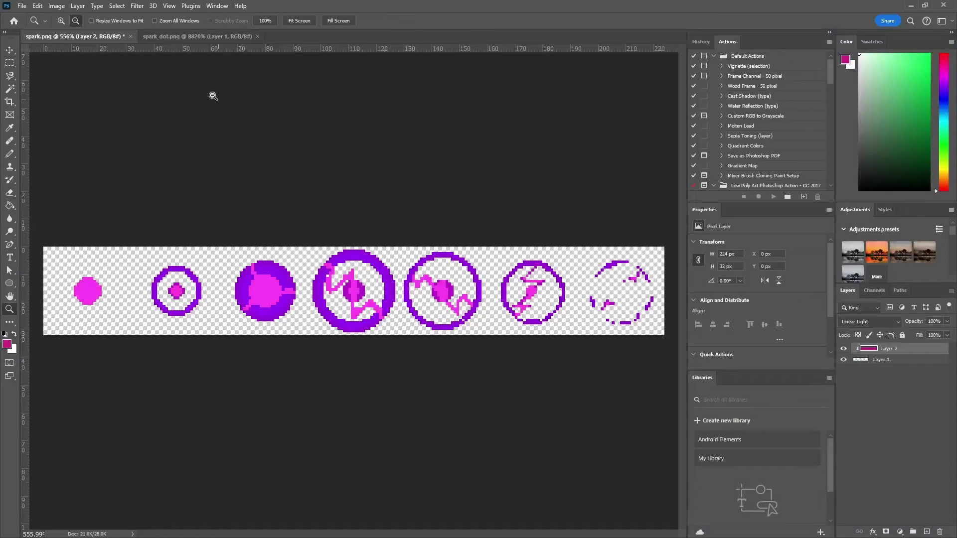
pyautogui.click(196, 33)
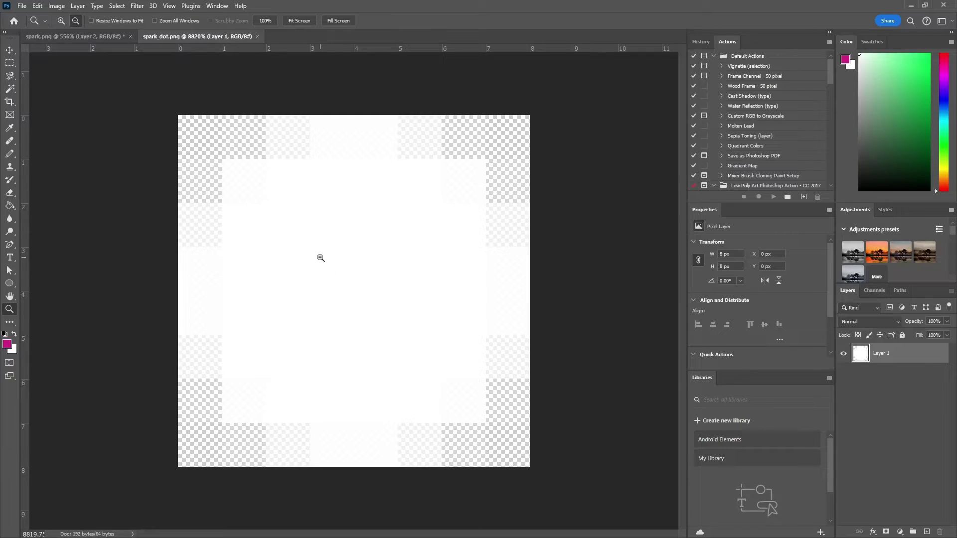
pyautogui.hotkey('alt', 'Tab')
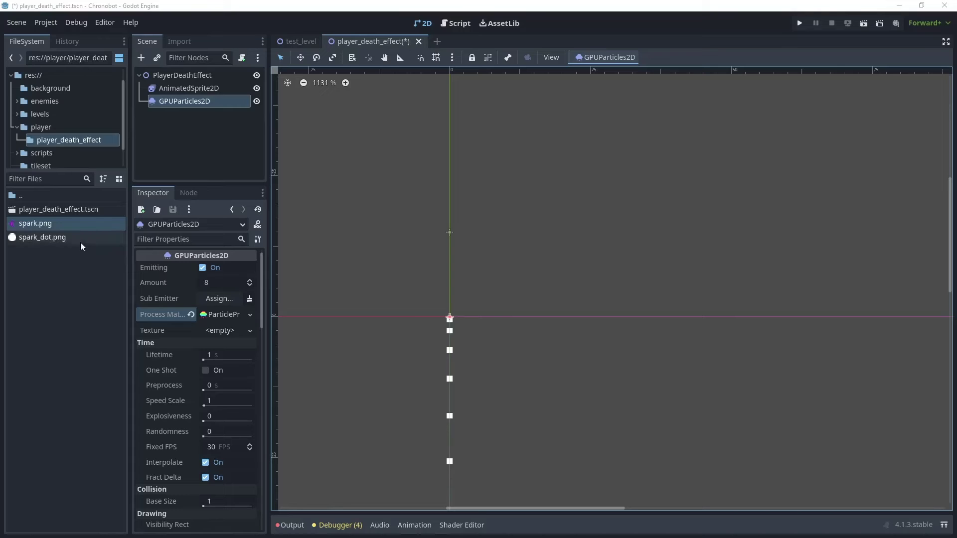
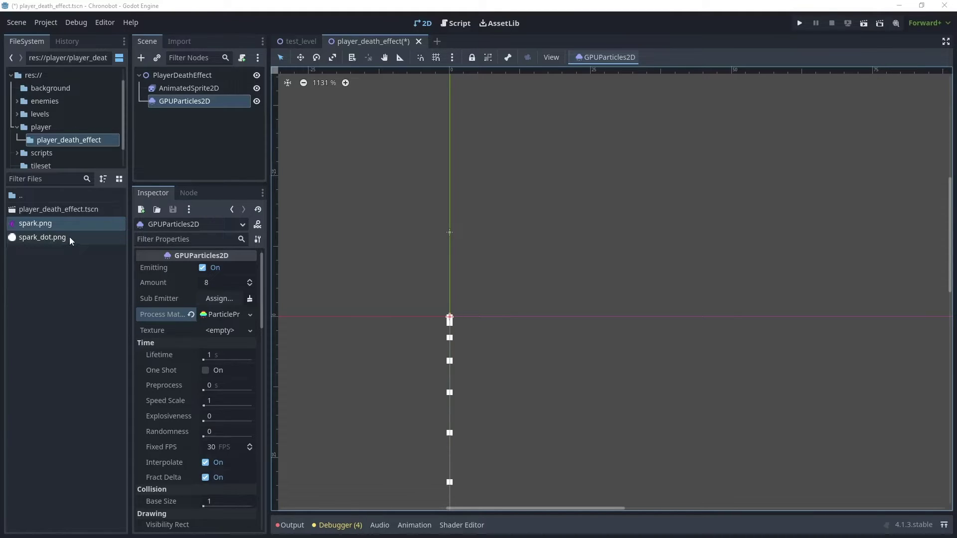
# Assign spark_dot.png as the texture of GPUParticles2D and check the emitted particles in the viewport
pyautogui.moveTo(70, 237)
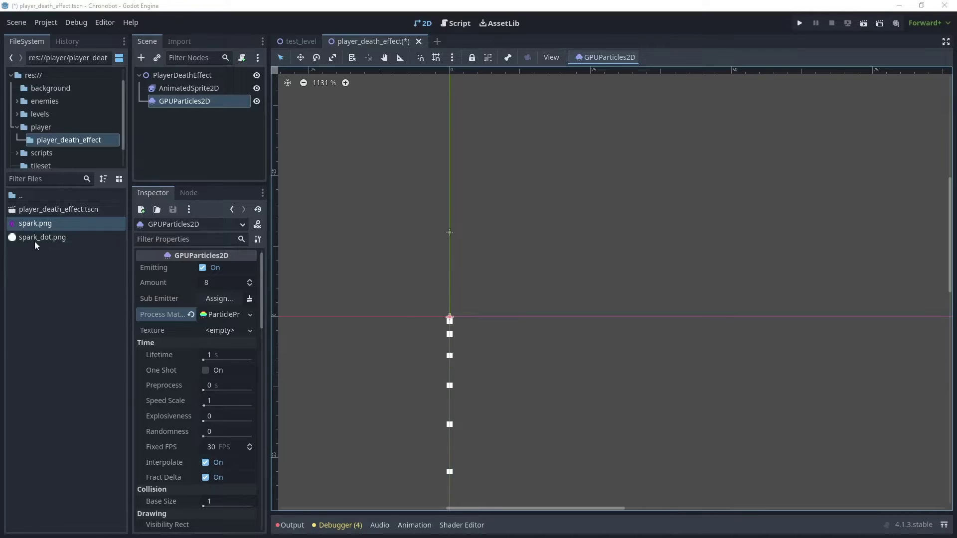
pyautogui.moveTo(35, 239); pyautogui.dragTo(214, 336)
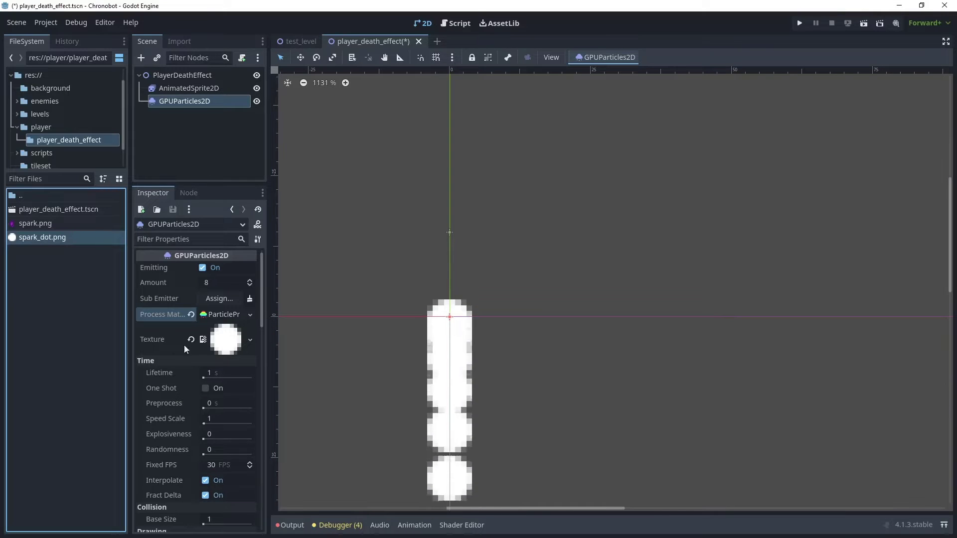
pyautogui.scroll(-1, 470, 352)
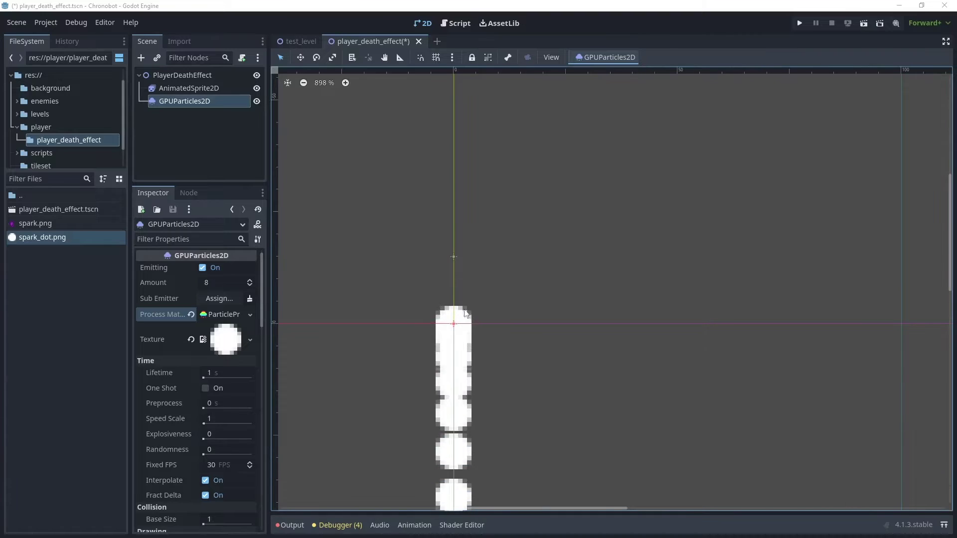
pyautogui.moveTo(521, 369); pyautogui.dragTo(517, 232, button='middle')
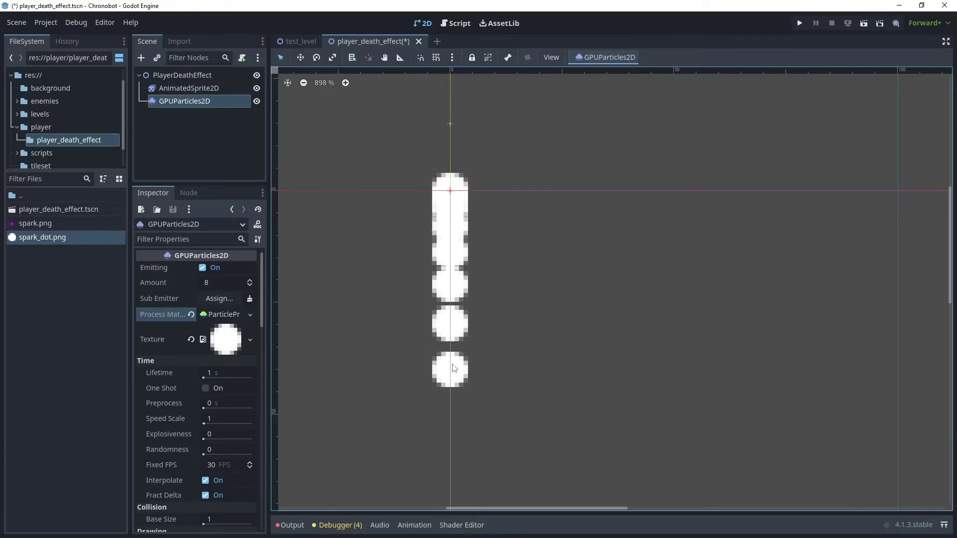
pyautogui.scroll(1, 452, 368)
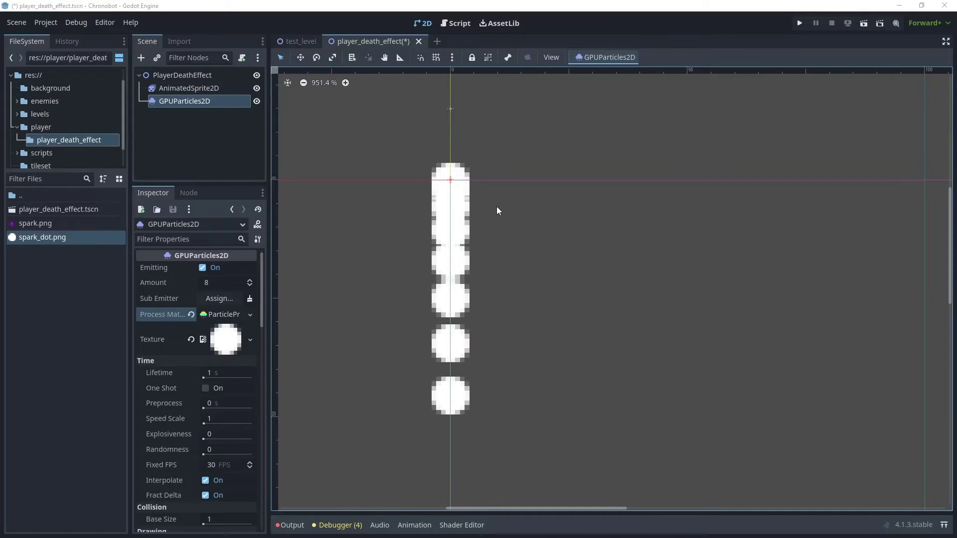
pyautogui.scroll(-5, 496, 206)
pyautogui.moveTo(503, 211); pyautogui.dragTo(528, 235, button='middle')
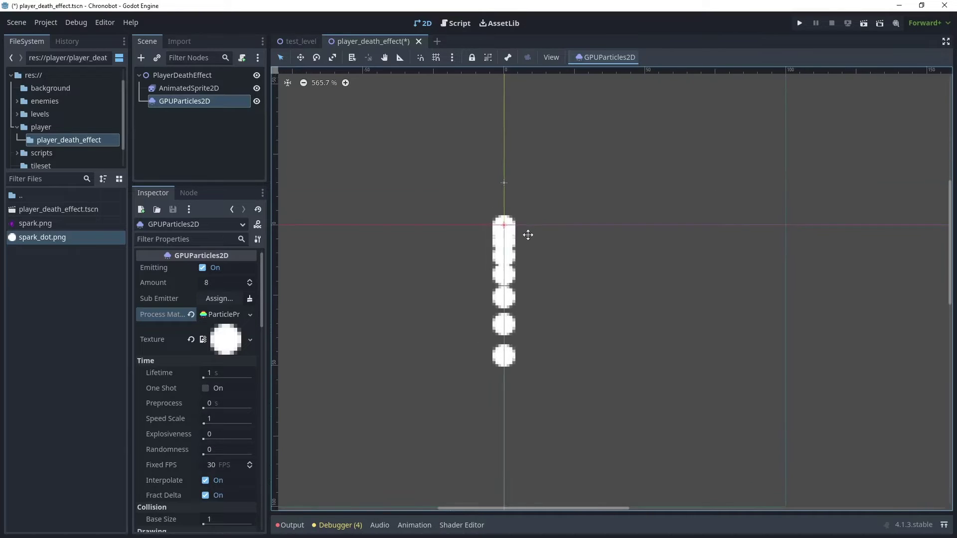
# Expand the particle process material's settings and change its emission shape to Sphere
pyautogui.click(214, 314)
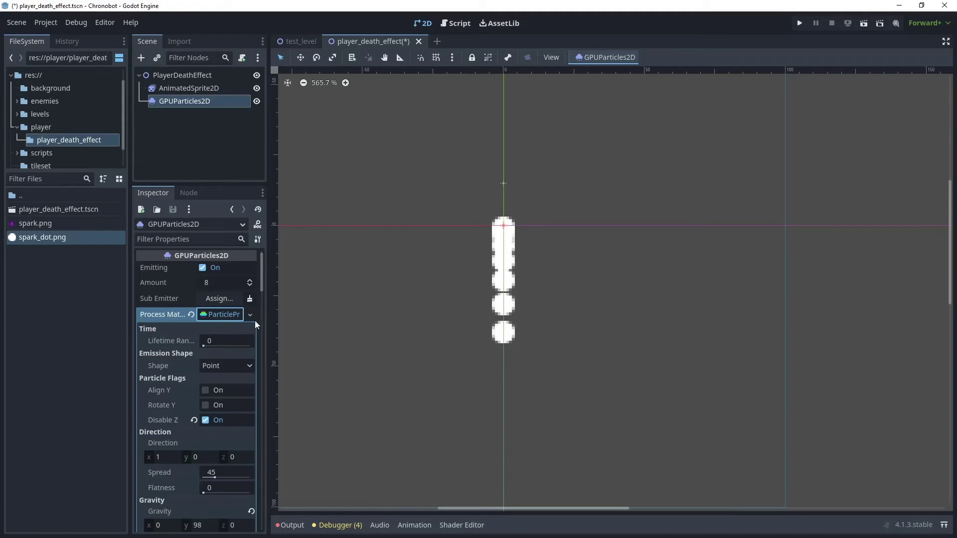
pyautogui.click(242, 366)
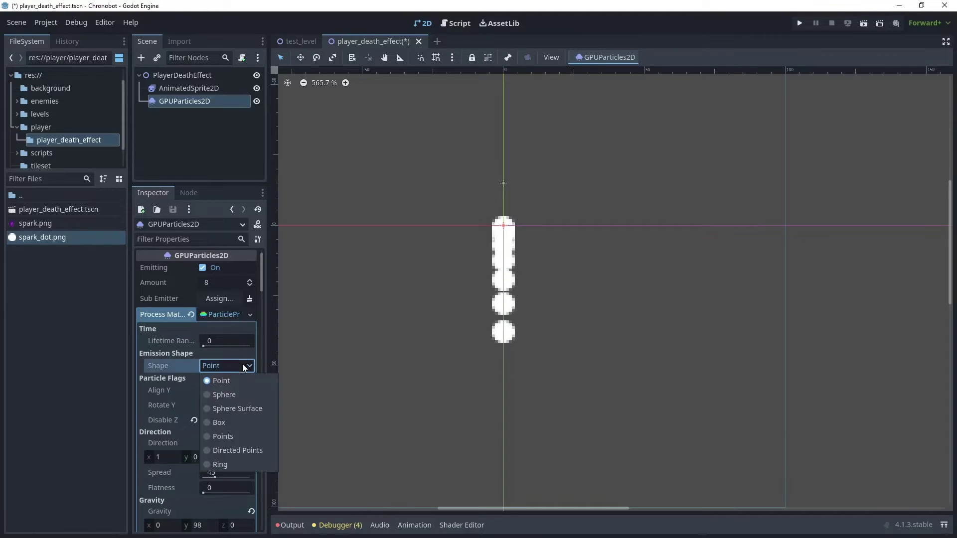
pyautogui.click(211, 394)
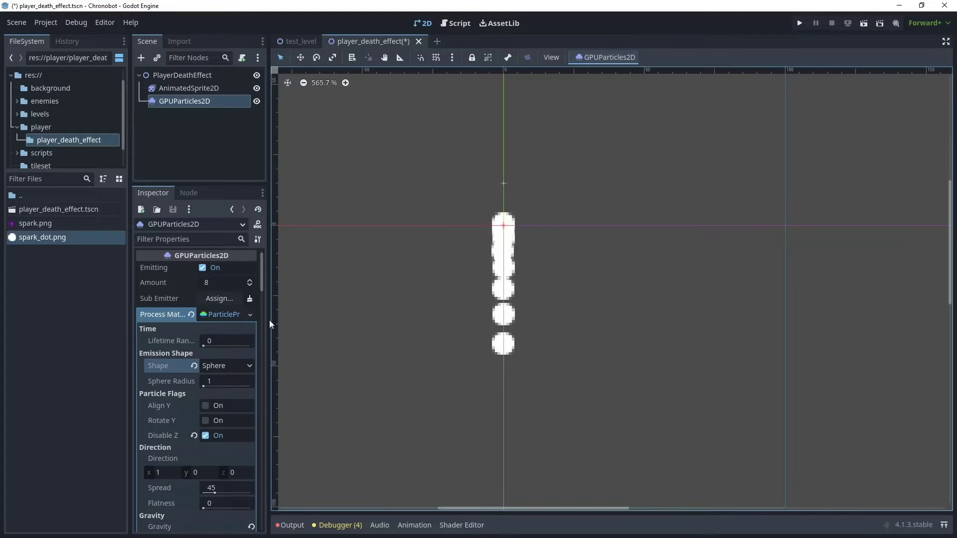
# Set the particle material's Y gravity to 0 and its X direction to 0
pyautogui.scroll(-2, 194, 404)
pyautogui.scroll(-2, 193, 401)
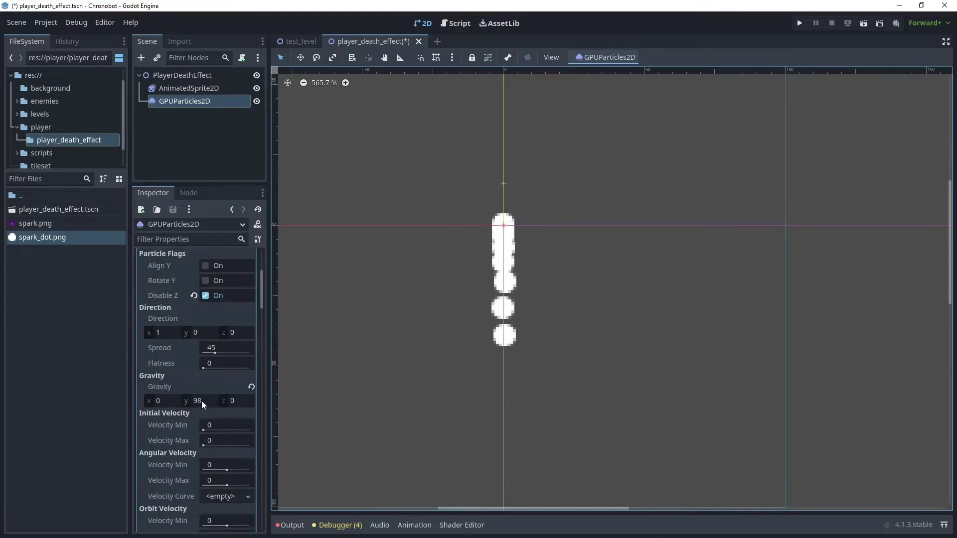
pyautogui.click(201, 400)
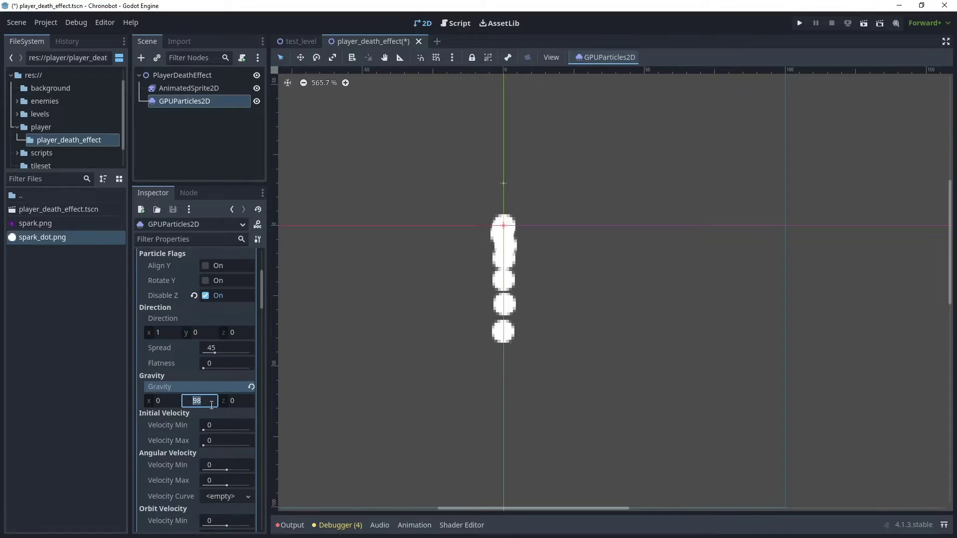
pyautogui.write('0')
pyautogui.press('Tab')
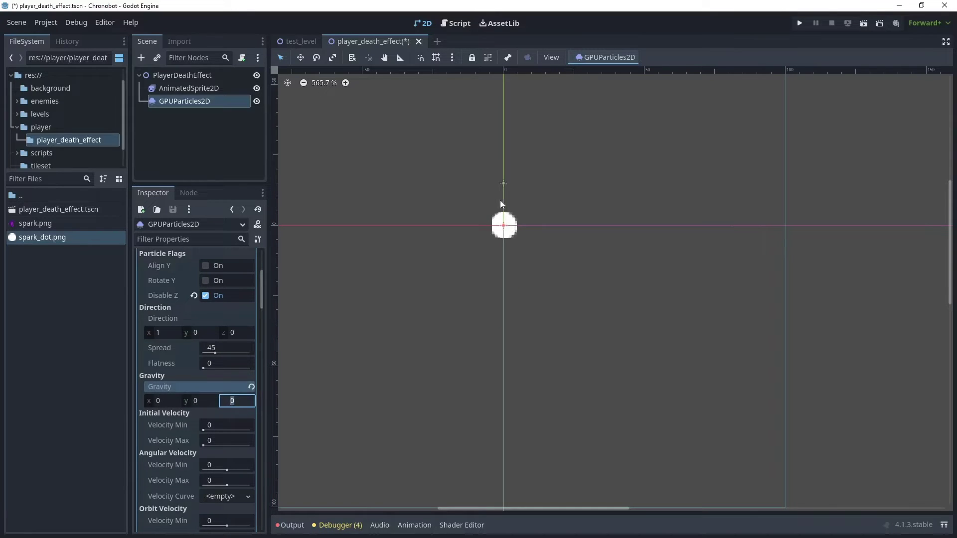
pyautogui.click(162, 333)
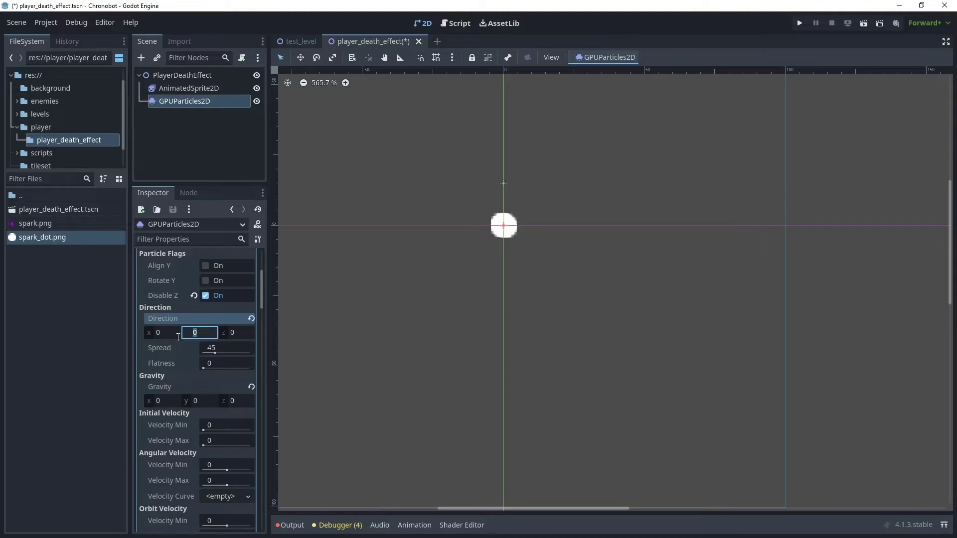
# Set the emission sphere radius of the particle material to 35
pyautogui.scroll(3, 178, 337)
pyautogui.click(218, 382)
pyautogui.write('35')
pyautogui.press('Tab')
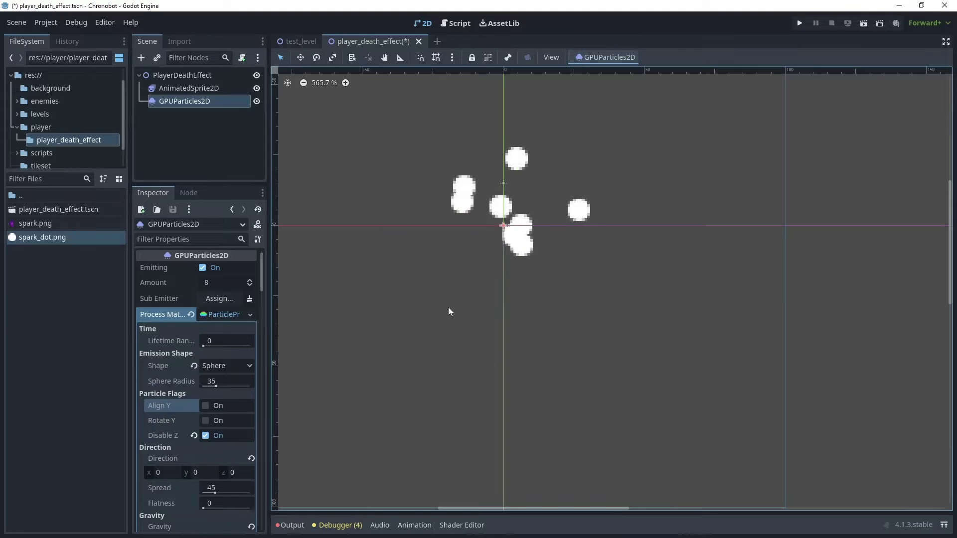
# Set the minimum initial velocity of the particle process material to 30
pyautogui.scroll(-5, 223, 309)
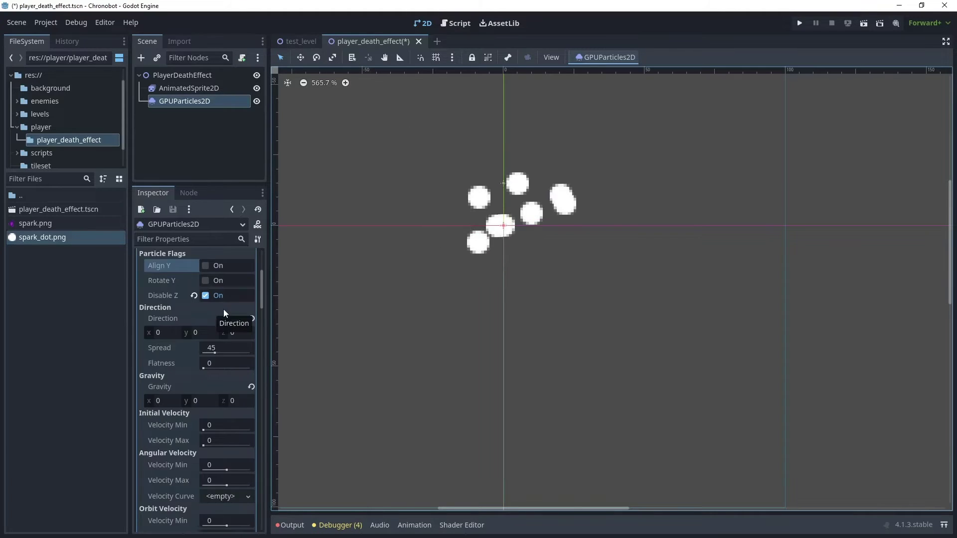
pyautogui.click(212, 357)
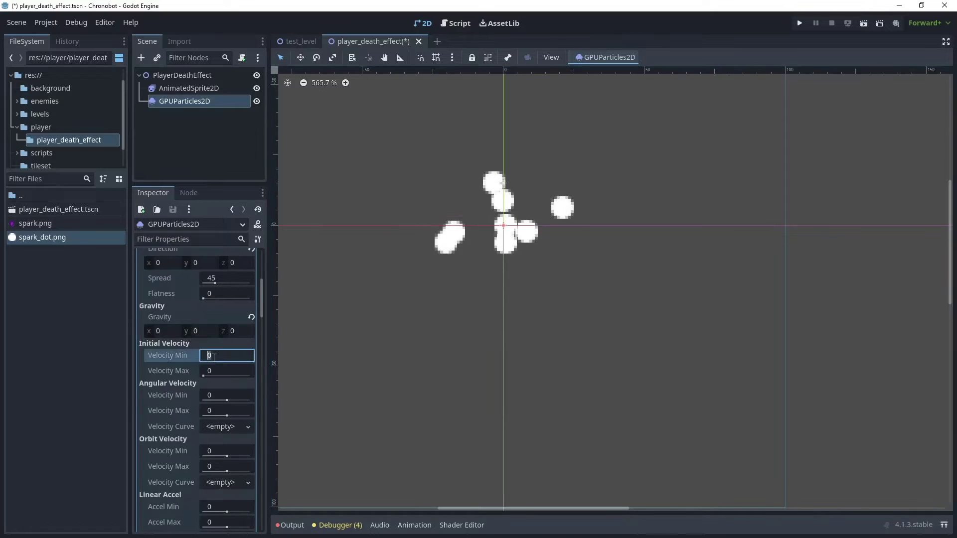
pyautogui.press('Tab')
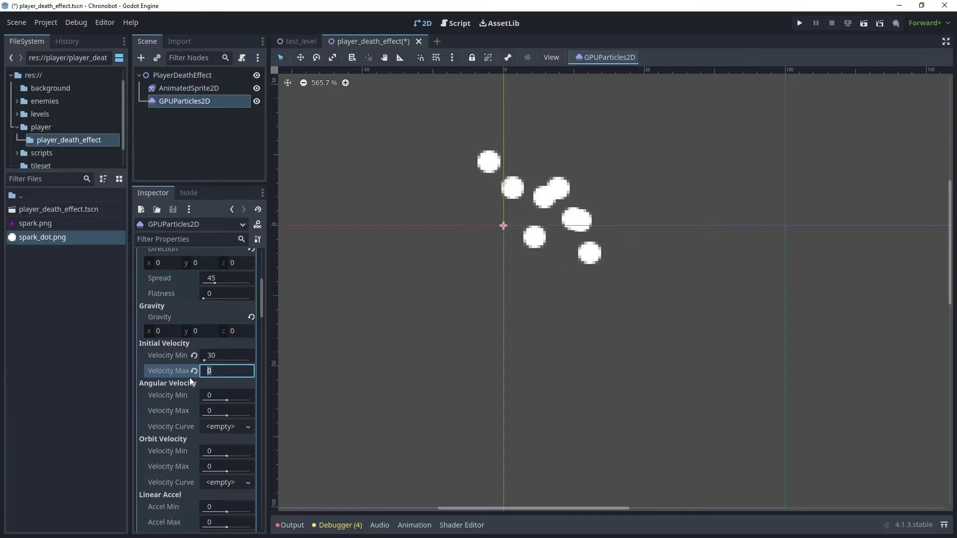
# Set the particle material's minimum scale to 0.1 and maximum scale to 0.5
pyautogui.scroll(-10, 212, 379)
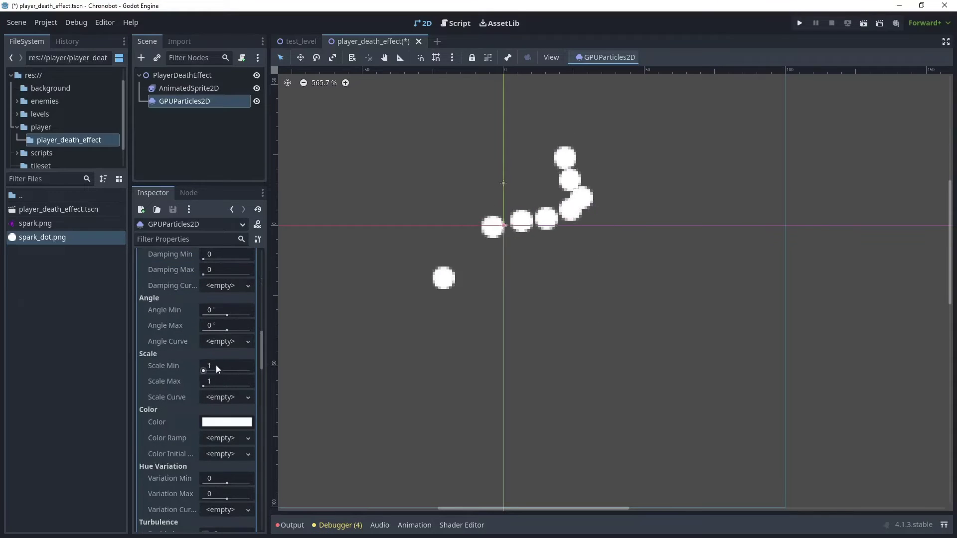
pyautogui.click(216, 364)
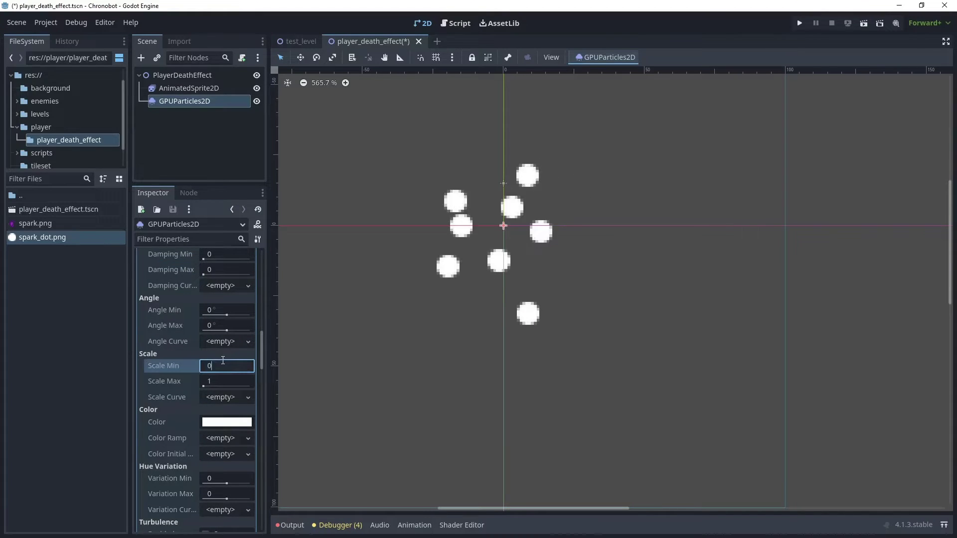
pyautogui.write('0.1')
pyautogui.press('Tab')
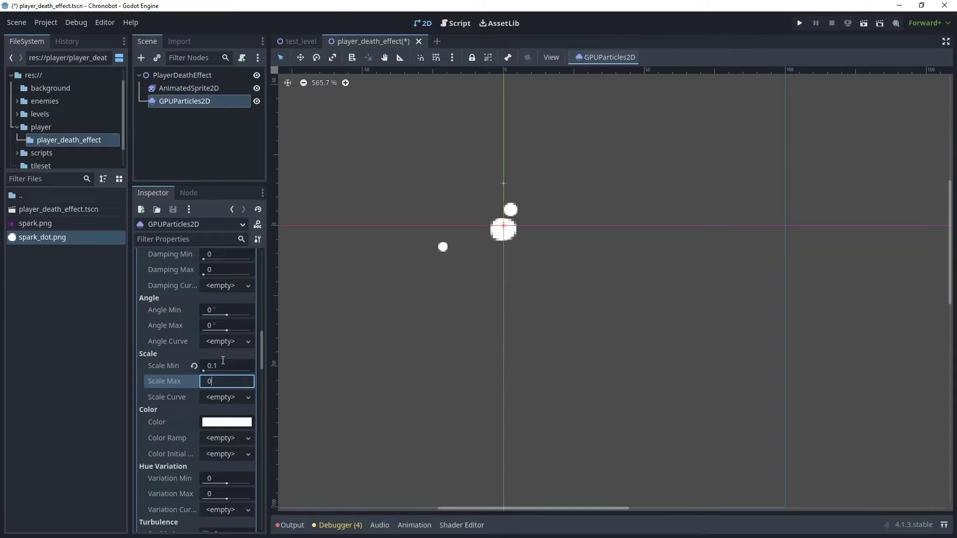
pyautogui.press('Tab')
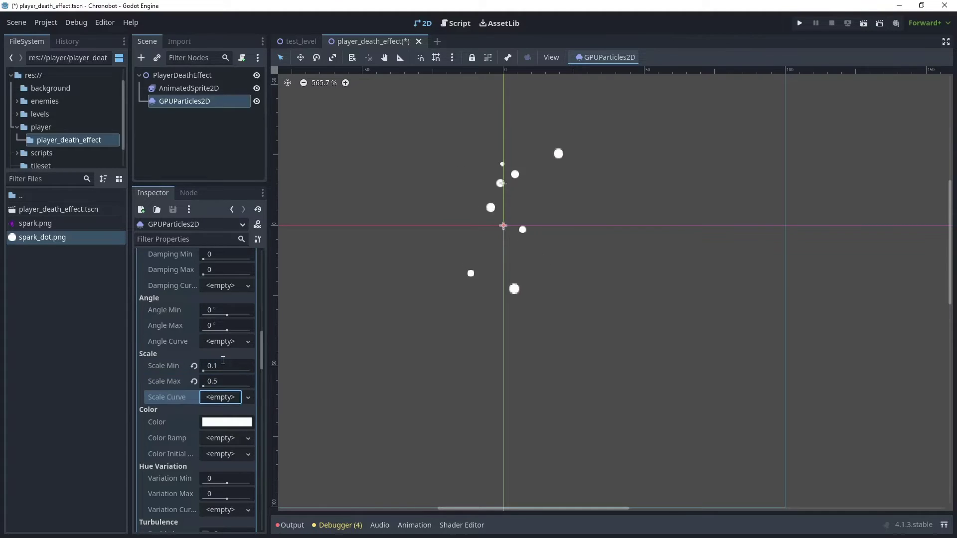
# Give the particle material's Color Ramp a new GradientTexture1D and expand its gradient for editing
pyautogui.scroll(-3, 222, 347)
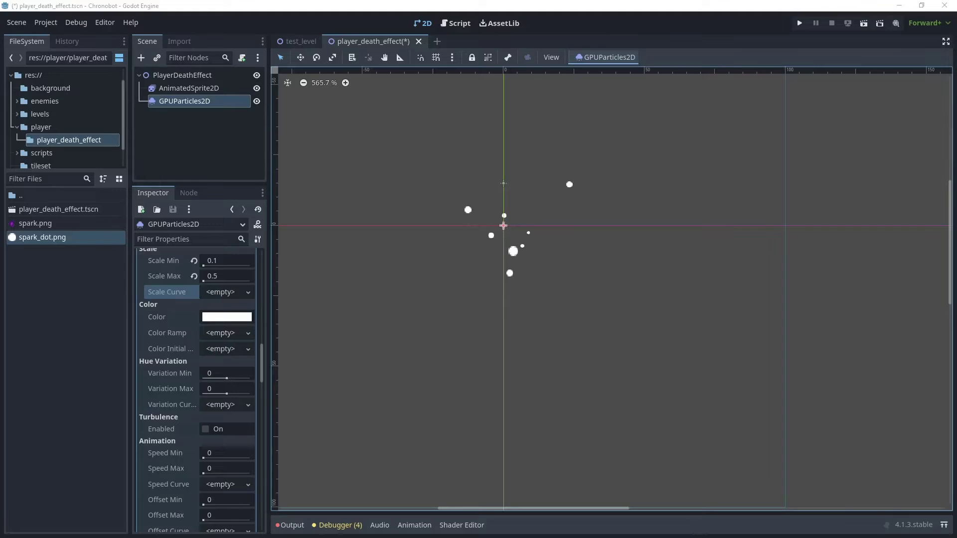
pyautogui.click(231, 320)
pyautogui.click(213, 333)
pyautogui.click(212, 334)
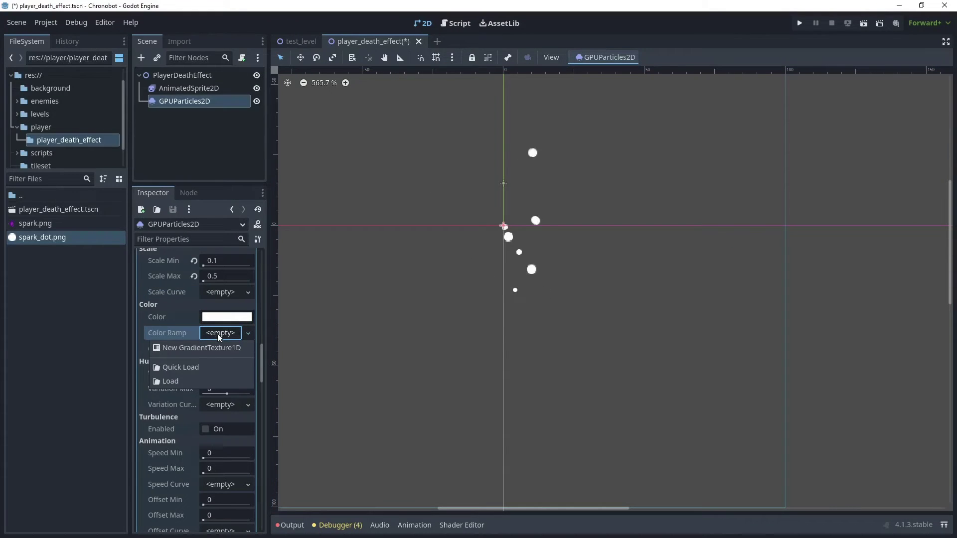
pyautogui.click(181, 348)
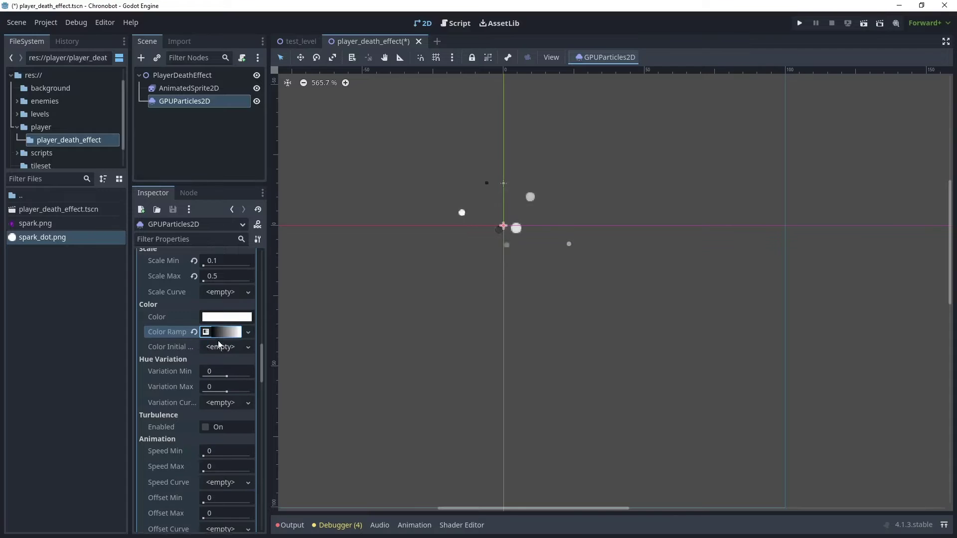
pyautogui.click(206, 332)
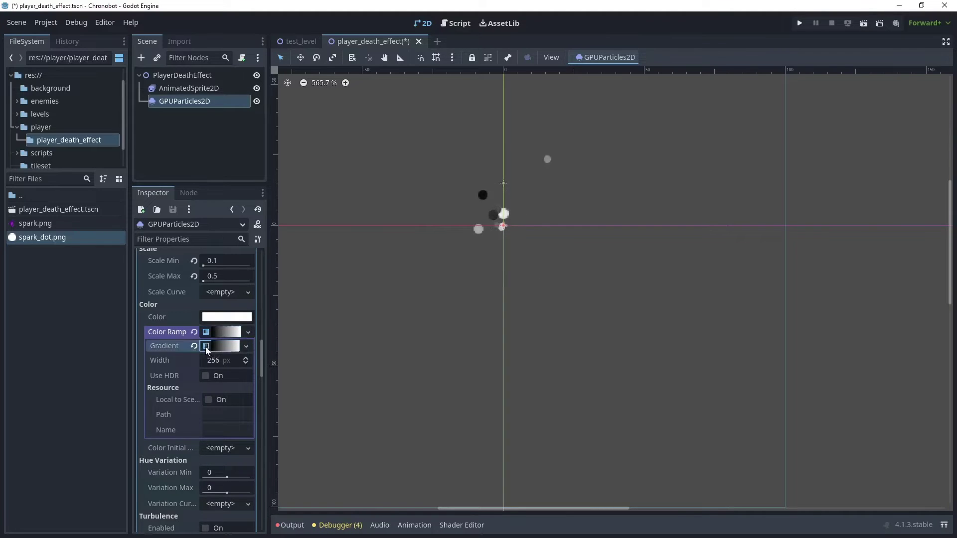
pyautogui.click(205, 346)
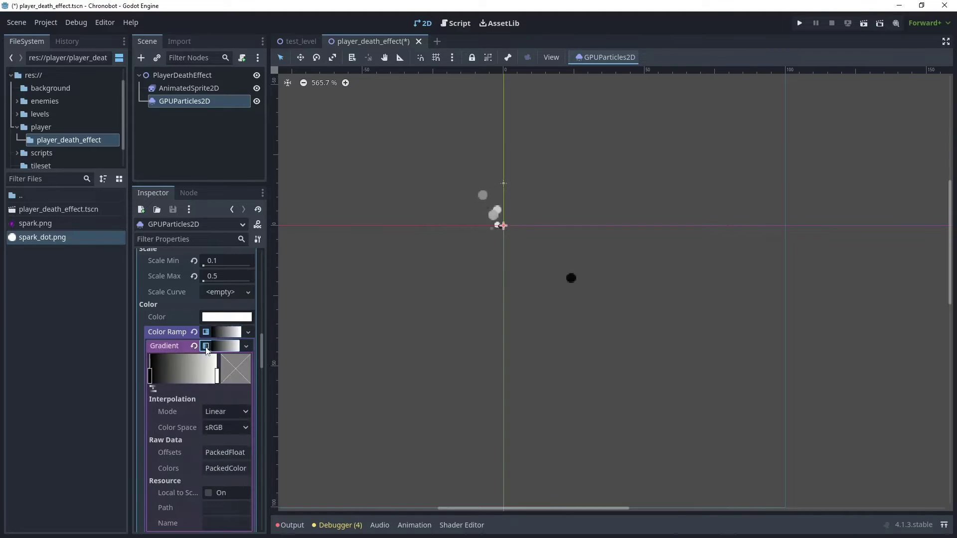
pyautogui.doubleClick(149, 376)
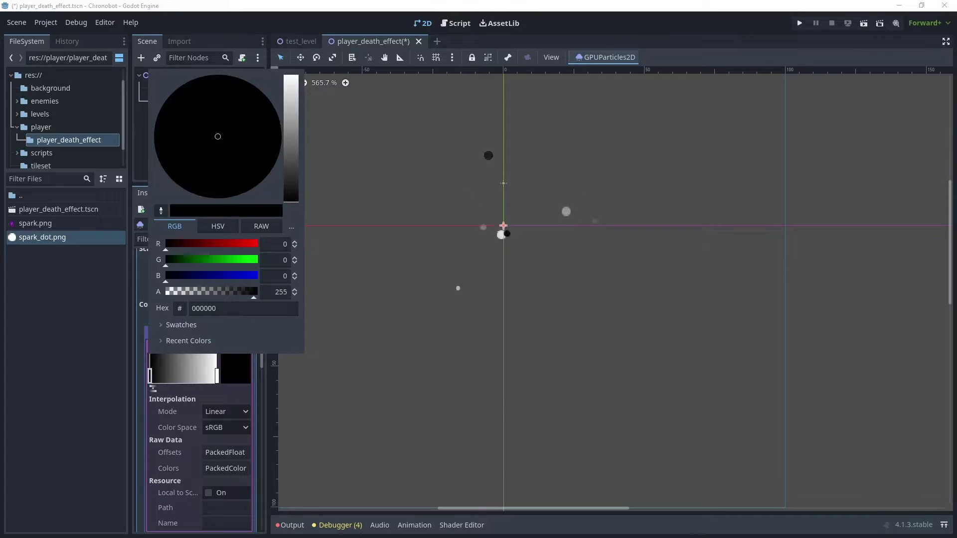
pyautogui.press('Escape')
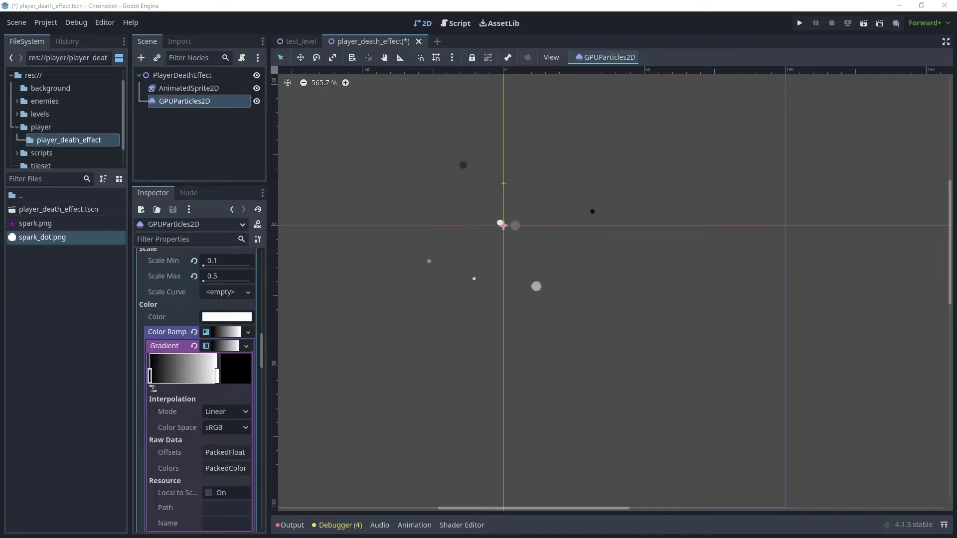
# Show a ring-and-spark frame of AnimatedSprite2D's death_effect animation in the viewport for colour sampling, and reselect GPUParticles2D
pyautogui.click(64, 222)
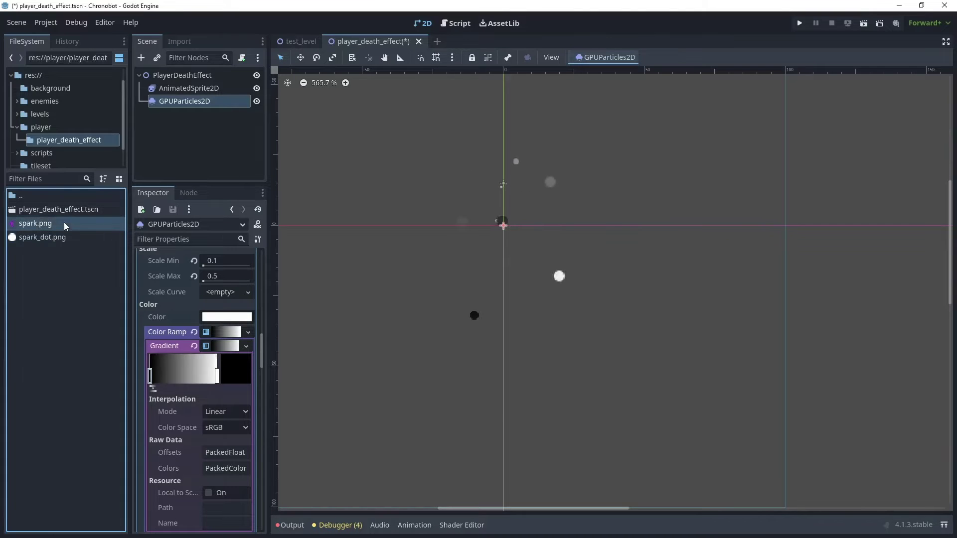
pyautogui.moveTo(62, 222); pyautogui.dragTo(207, 90)
pyautogui.click(213, 86)
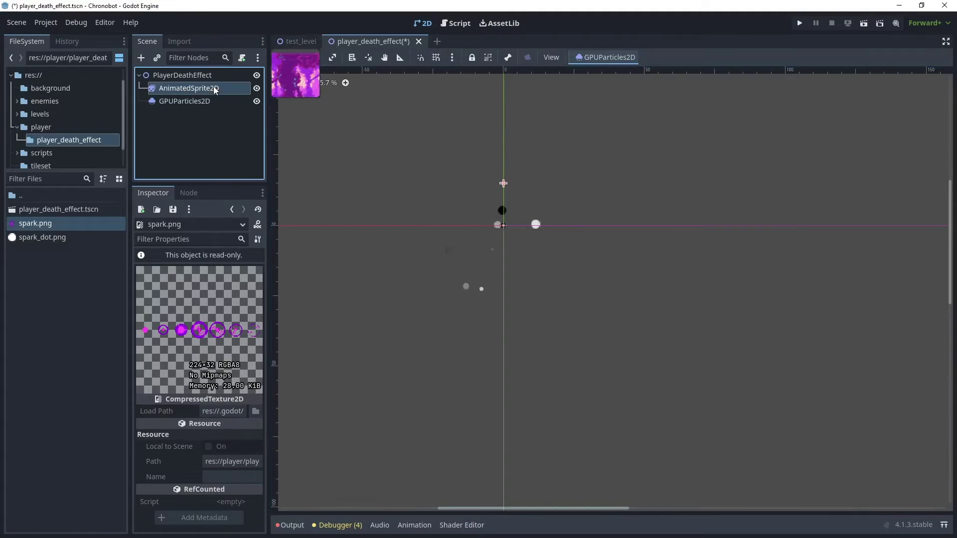
pyautogui.scroll(1, 462, 312)
pyautogui.click(458, 390)
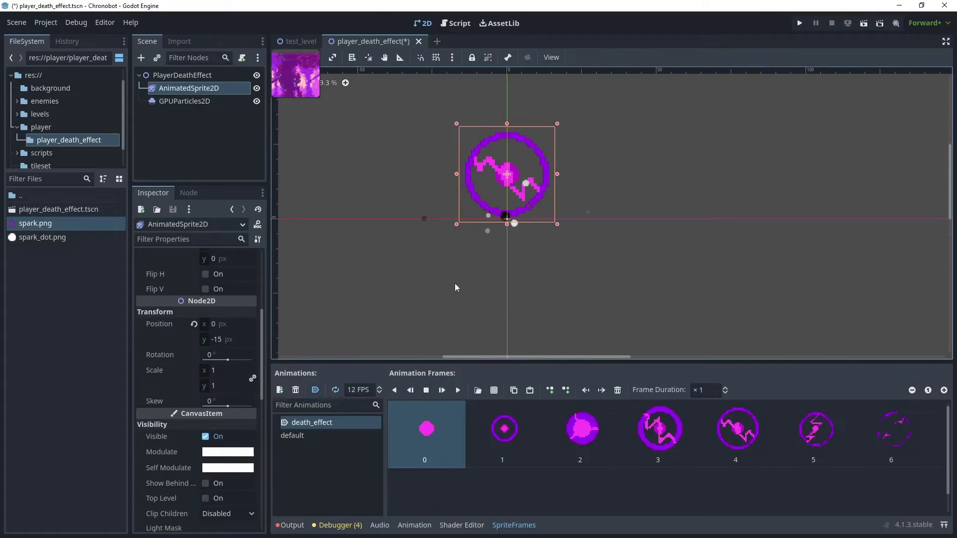
pyautogui.scroll(10, 471, 173)
pyautogui.click(184, 101)
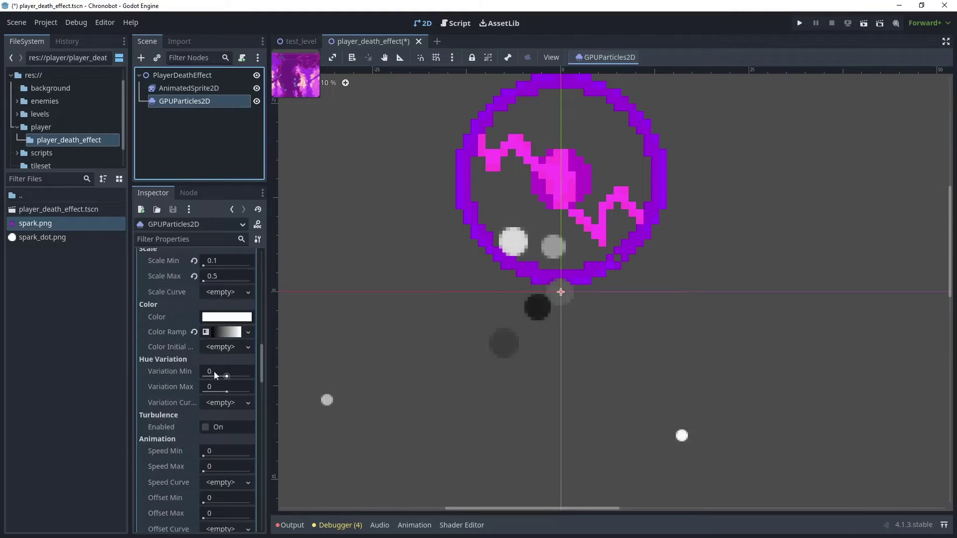
# Set the gradient's start colour to the bright pink sampled from the centre of the spark sprite
pyautogui.click(213, 332)
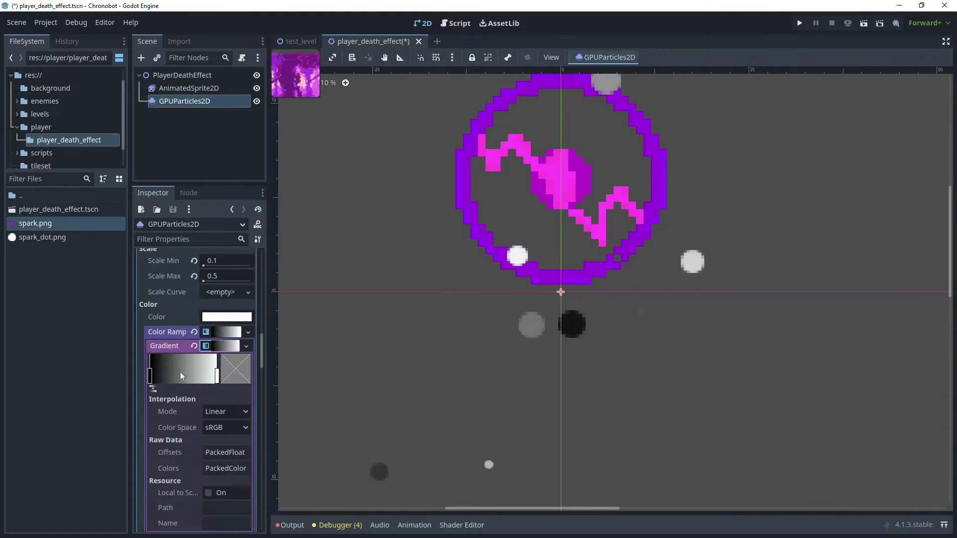
pyautogui.click(150, 376)
pyautogui.click(237, 374)
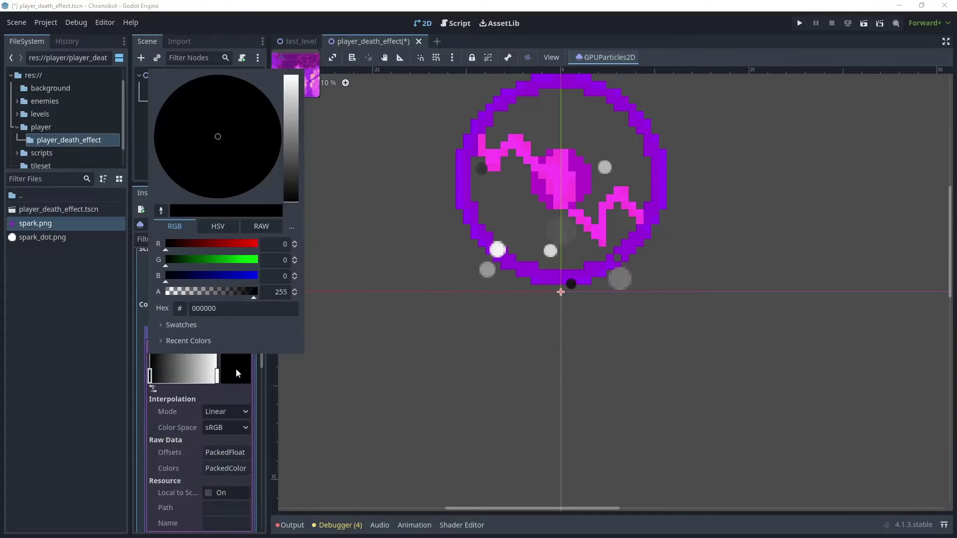
pyautogui.click(160, 210)
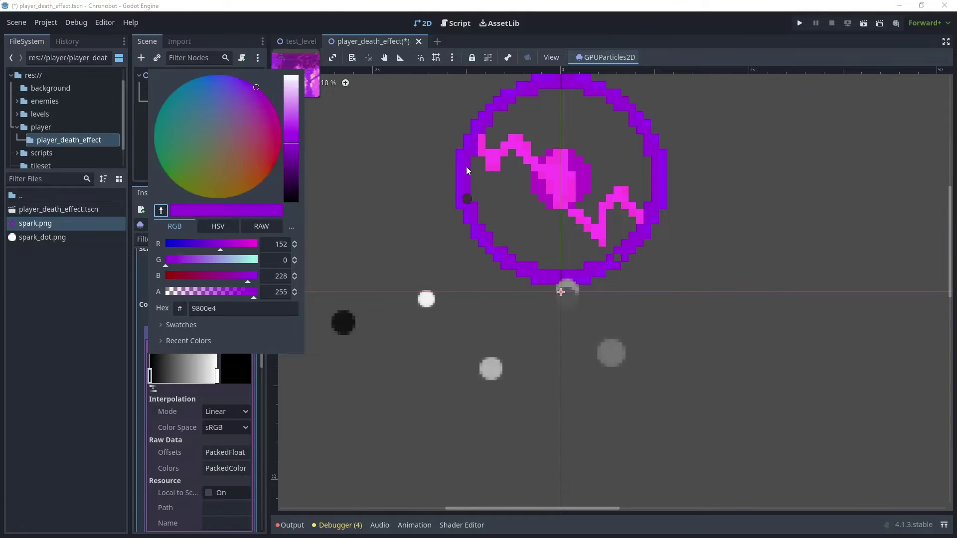
pyautogui.click(566, 175)
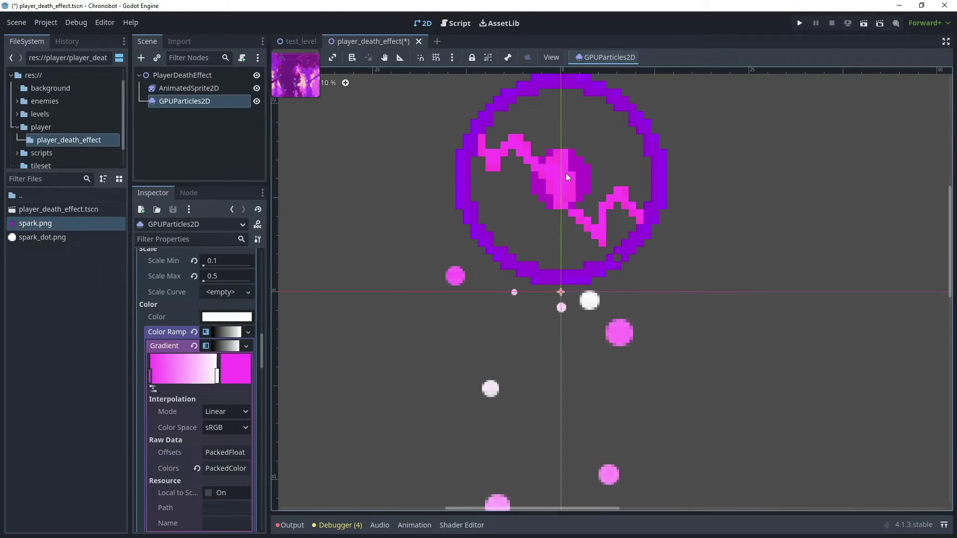
# Set the gradient's end colour to the purple sampled from the spark sprite's outer ring
pyautogui.click(232, 376)
pyautogui.click(160, 211)
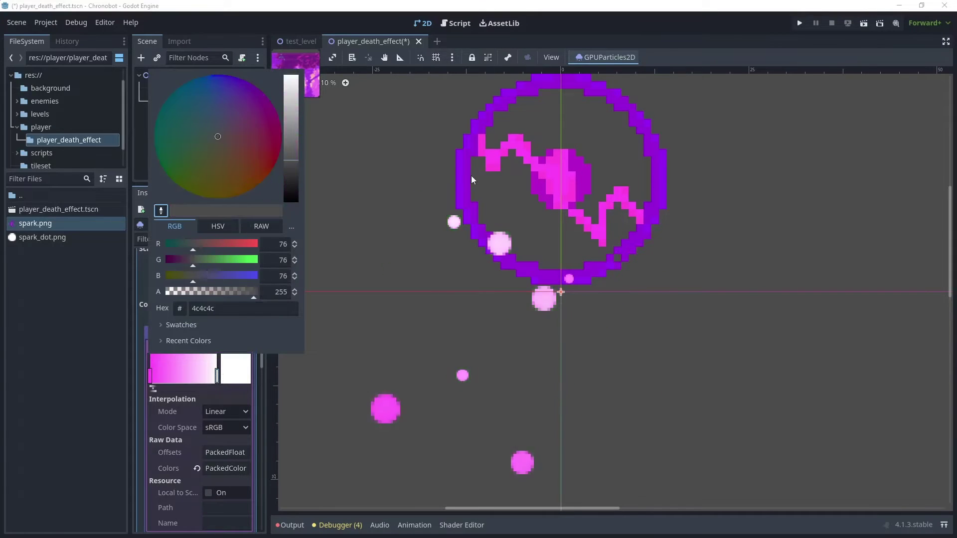
pyautogui.click(467, 175)
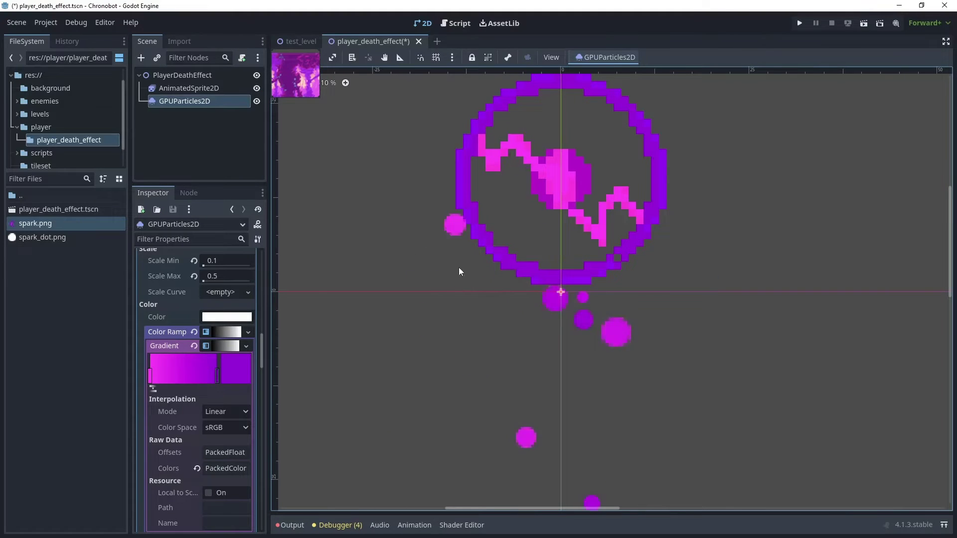
# Play the death_effect animation and hide AnimatedSprite2D so only the particles of GPUParticles2D are in view
pyautogui.click(208, 90)
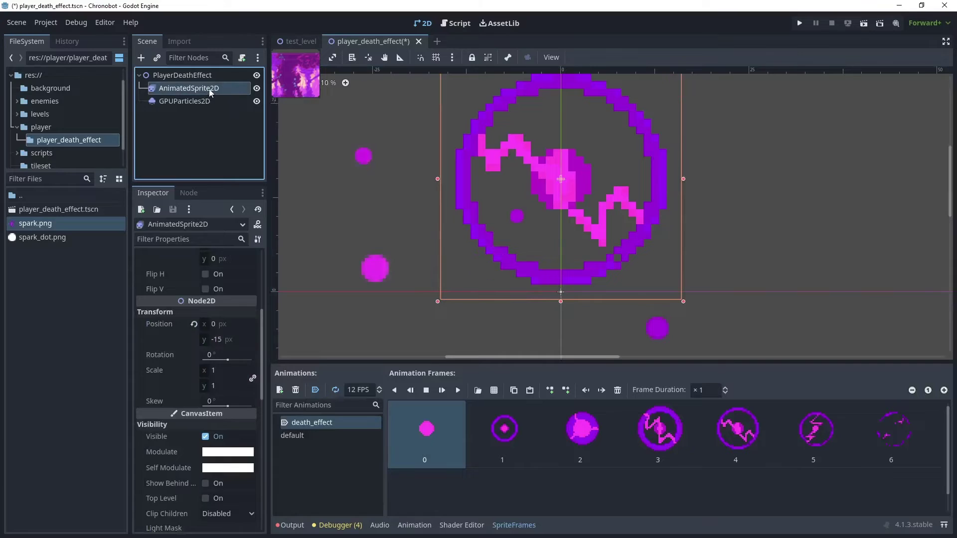
pyautogui.click(458, 391)
pyautogui.click(256, 89)
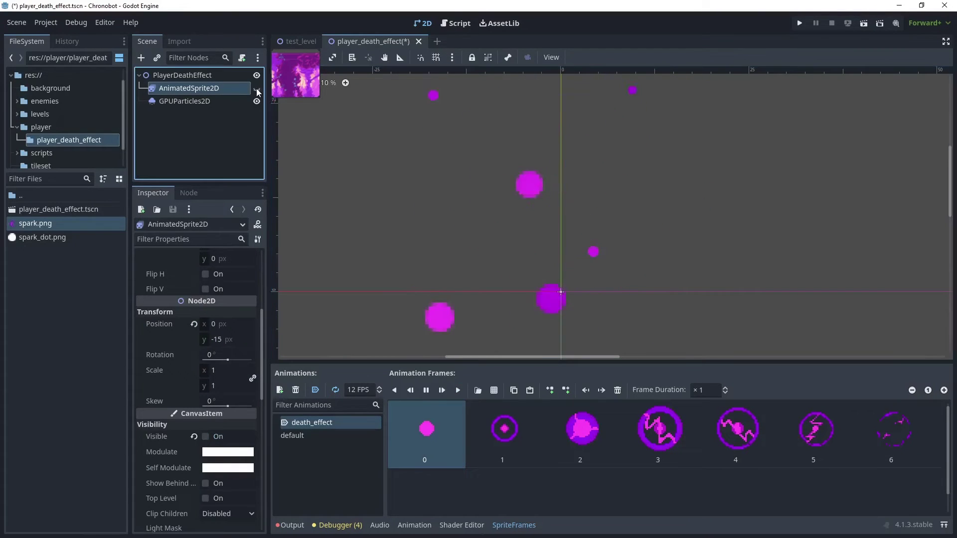
pyautogui.click(307, 342)
pyautogui.press('f')
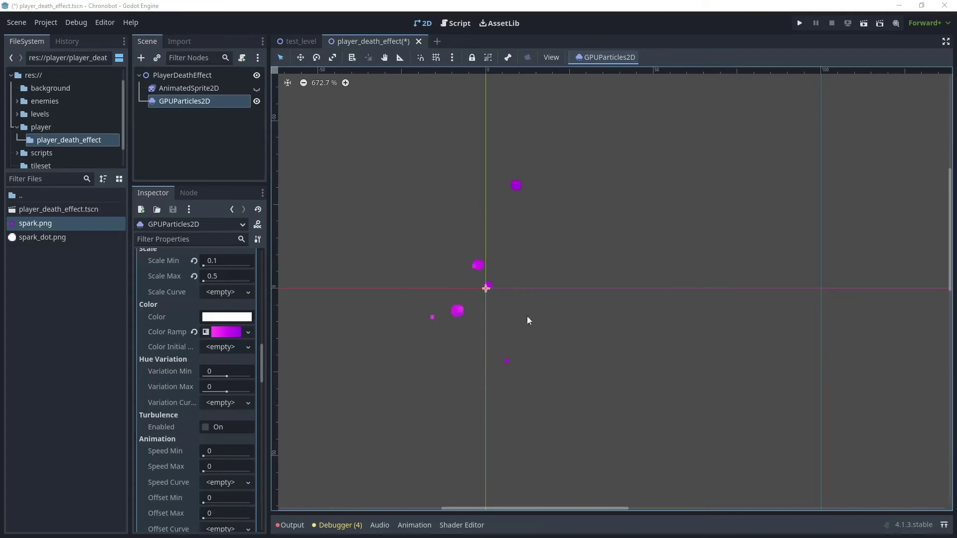
# Try a GPUParticles2D amount of 50 and settle on 100
pyautogui.scroll(15, 218, 346)
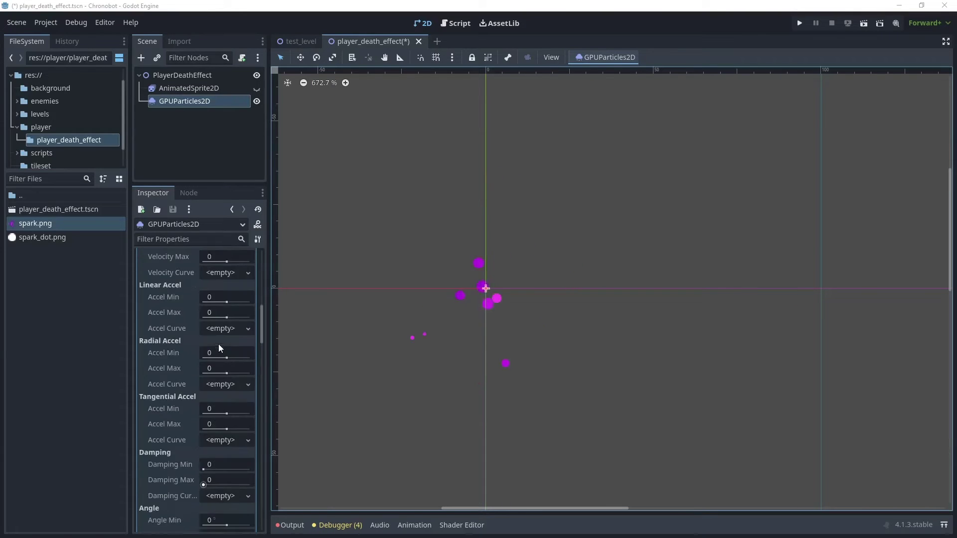
pyautogui.click(216, 281)
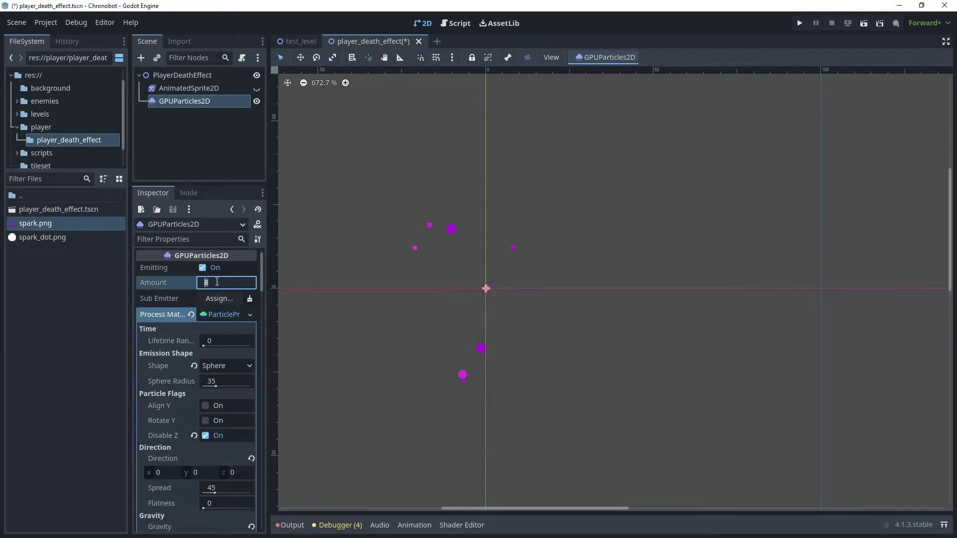
pyautogui.press('Return')
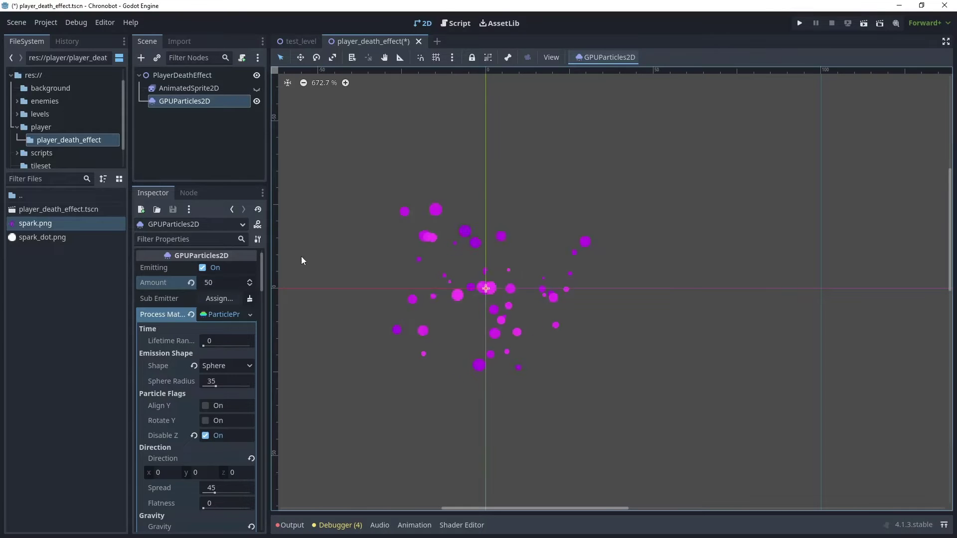
pyautogui.write('100')
pyautogui.press('Return')
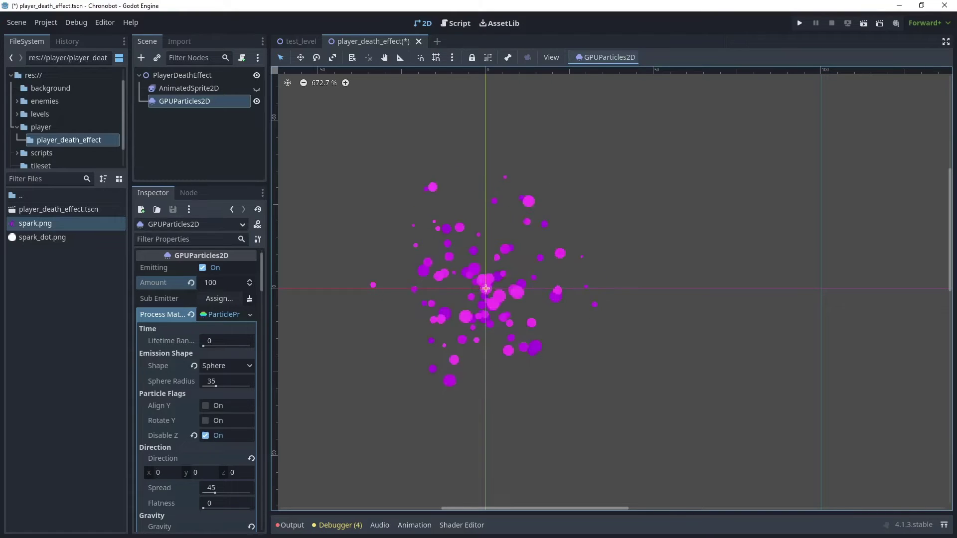
# Set the GPUParticles2D speed scale to 1.5 and its explosiveness to 0.5
pyautogui.scroll(-10, 208, 324)
pyautogui.scroll(-15, 208, 329)
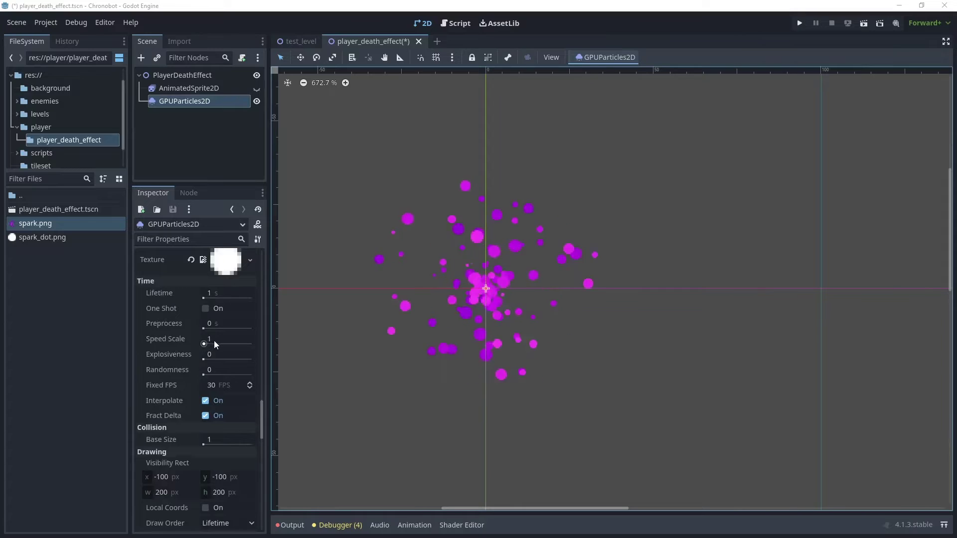
pyautogui.click(214, 340)
pyautogui.write('1.5')
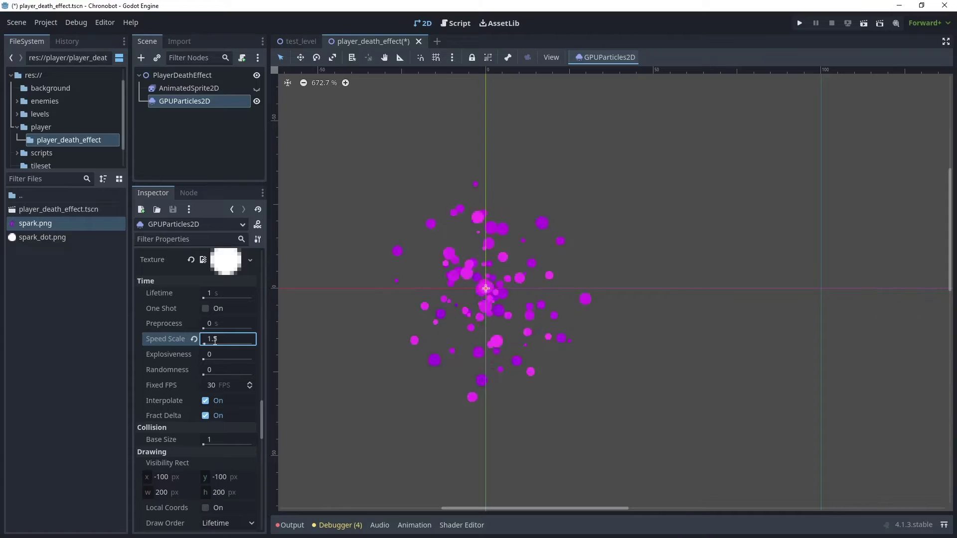
pyautogui.click(219, 355)
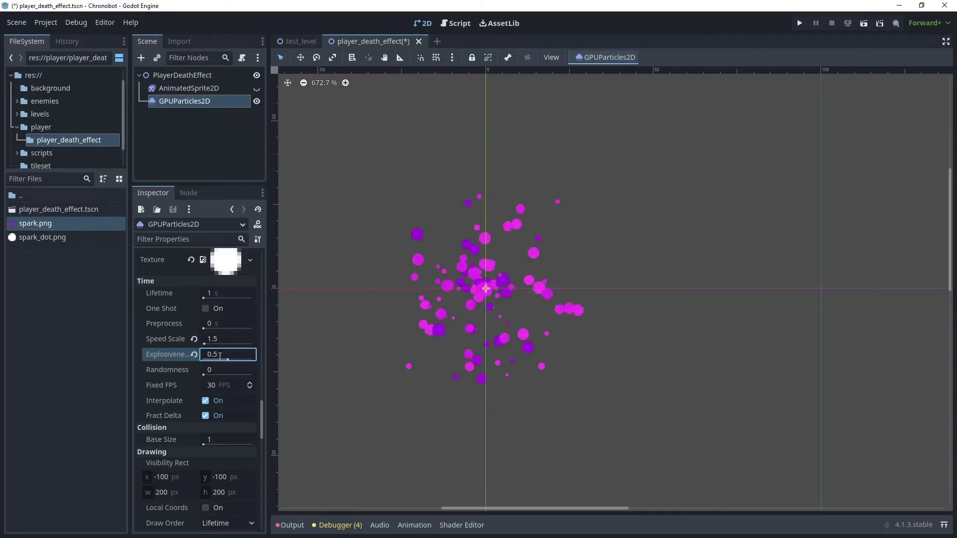
pyautogui.press('Return')
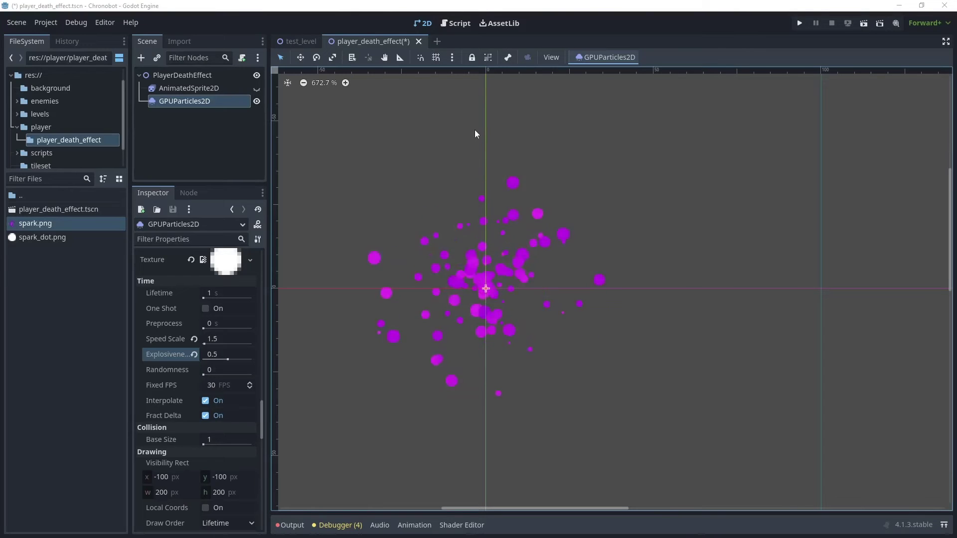
# Set the y direction of the GPUParticles2D process material to -0.5
pyautogui.scroll(5, 232, 385)
pyautogui.scroll(15, 231, 388)
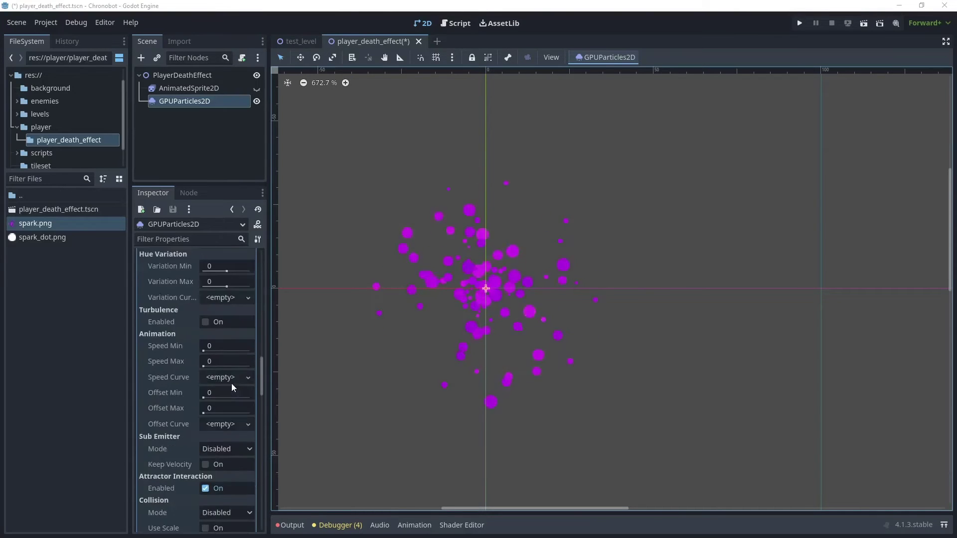
pyautogui.scroll(5, 231, 384)
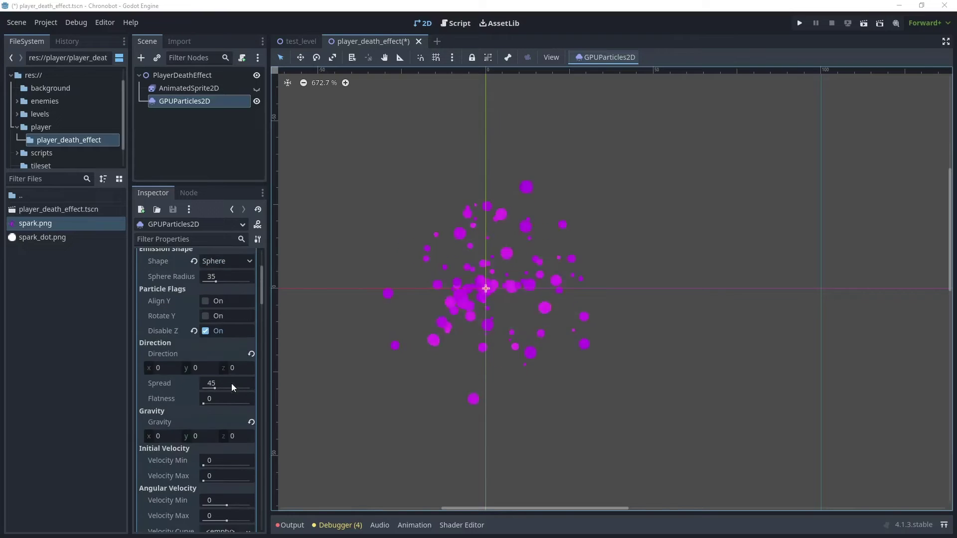
pyautogui.click(200, 369)
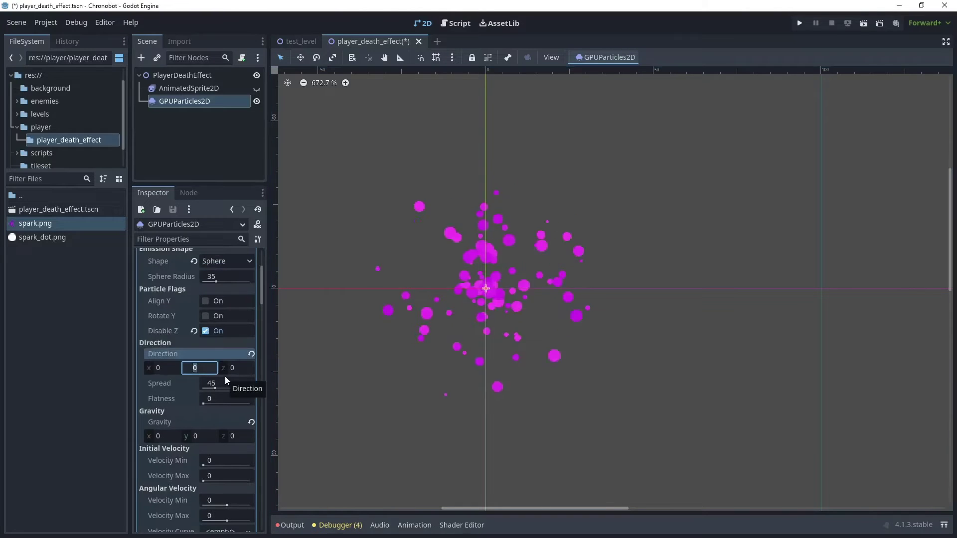
pyautogui.write('-0.5')
pyautogui.press('Return')
# Set both the minimum and maximum initial velocity of the particles to 30
pyautogui.scroll(-2, 226, 377)
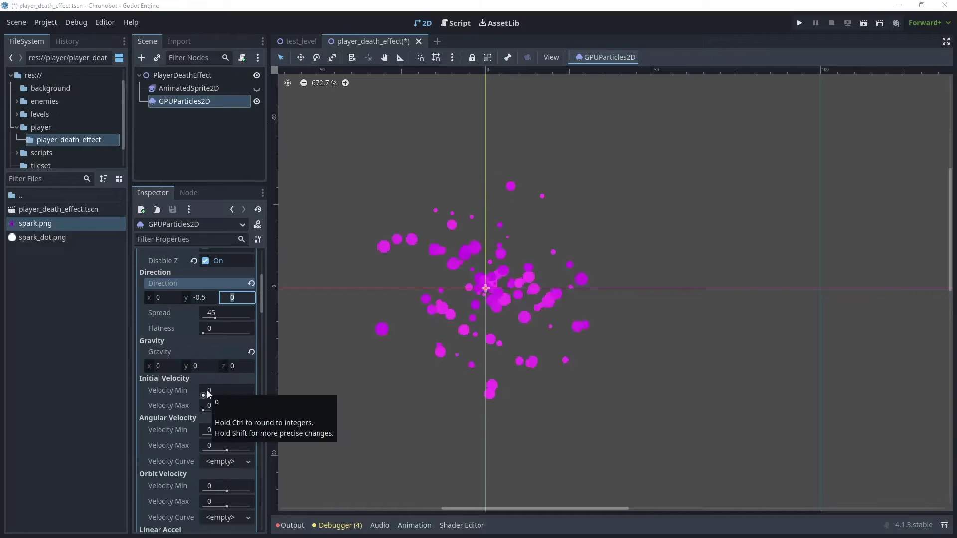
pyautogui.click(221, 391)
pyautogui.write('30')
pyautogui.press('Tab')
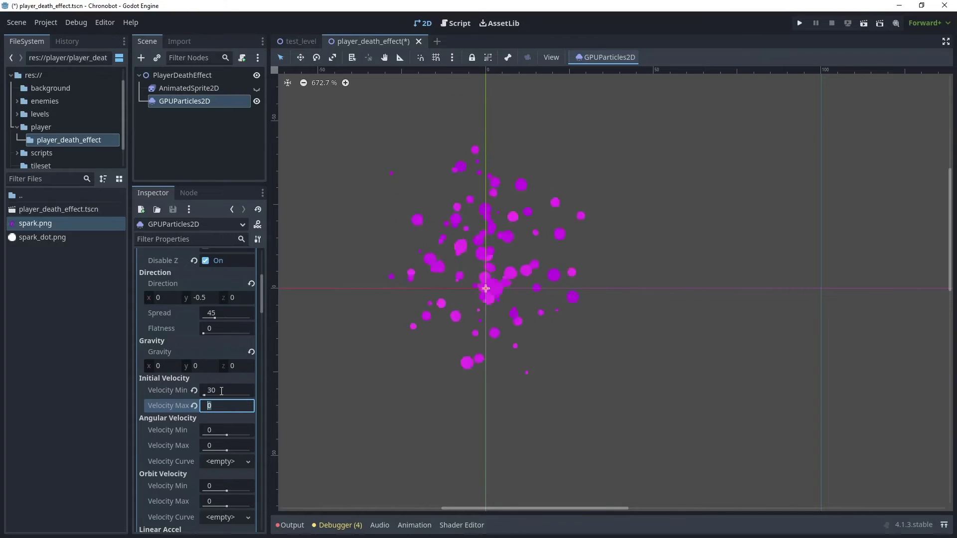
pyautogui.write('30')
pyautogui.press('Tab')
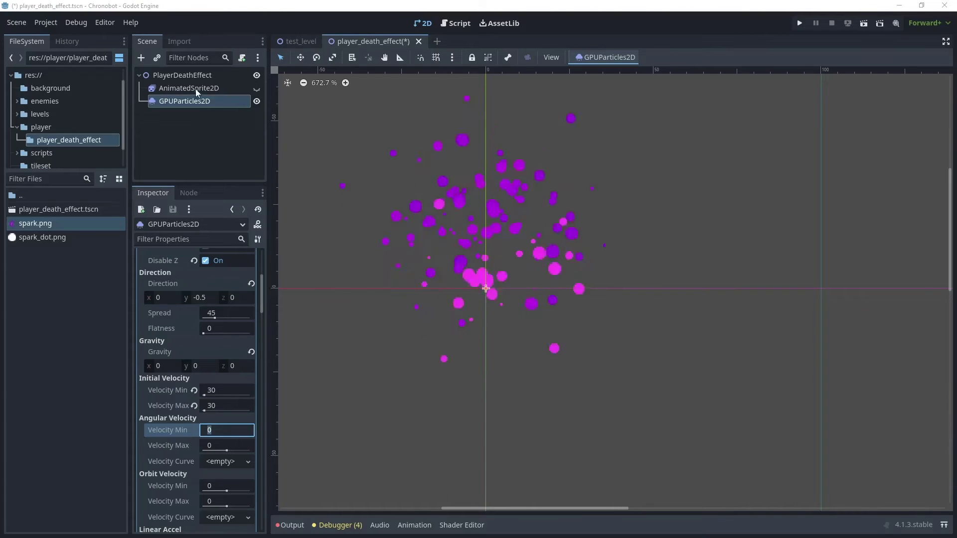
# Show AnimatedSprite2D again and reorder GPUParticles2D above it in the node tree so the sprite draws over the particles
pyautogui.click(257, 89)
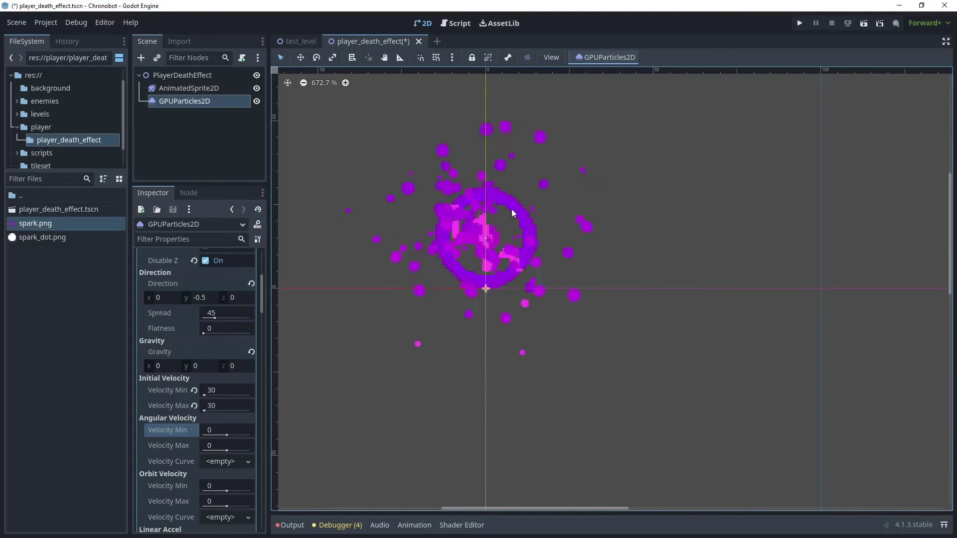
pyautogui.moveTo(212, 102); pyautogui.dragTo(212, 82)
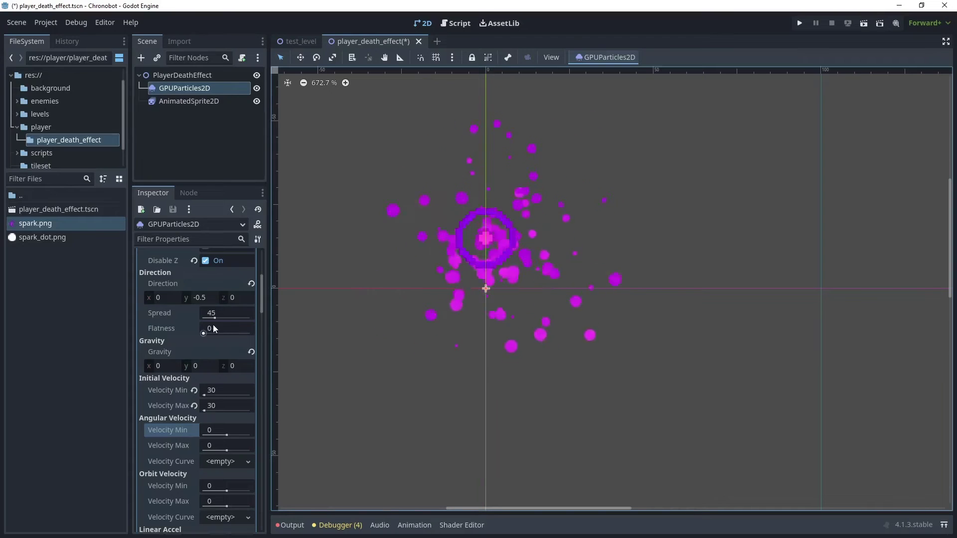
# Move GPUParticles2D up to a y position of -15 px so the particles originate from the spark sprite's centre
pyautogui.scroll(5, 263, 295)
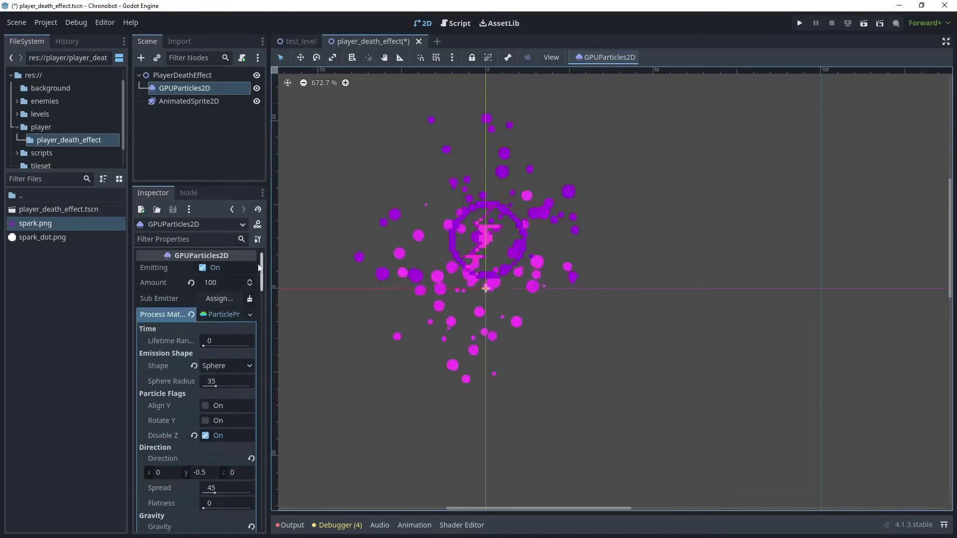
pyautogui.click(219, 314)
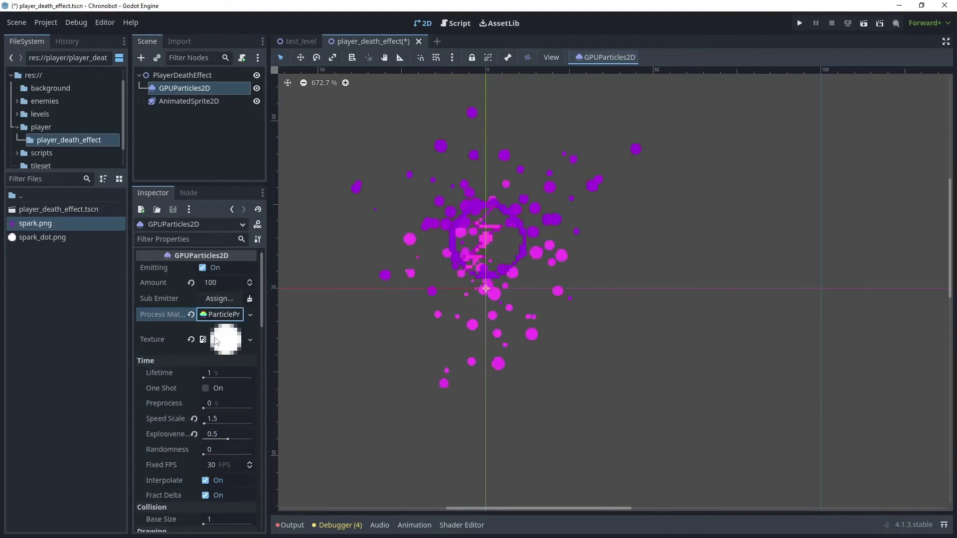
pyautogui.scroll(-10, 207, 323)
pyautogui.scroll(-6, 210, 327)
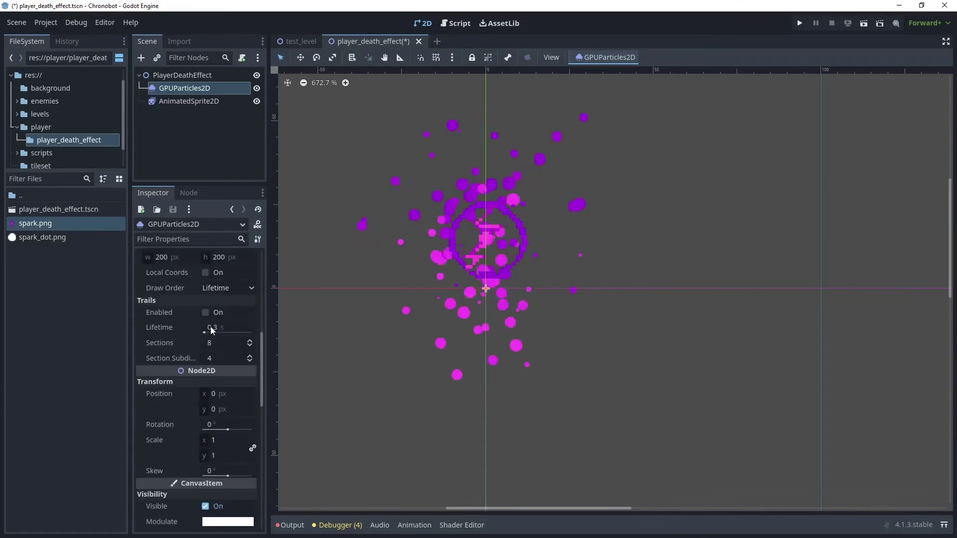
pyautogui.click(231, 340)
pyautogui.write('-2')
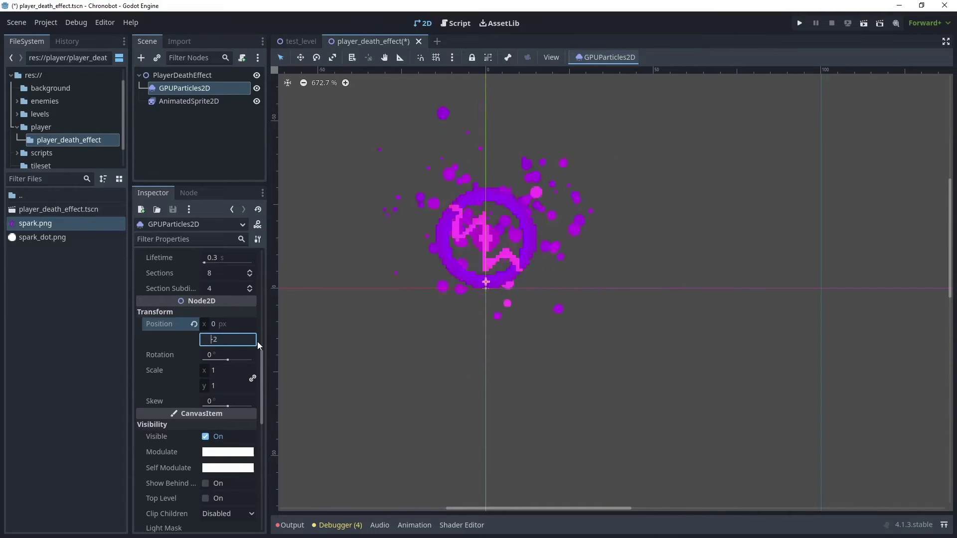
pyautogui.press('BackSpace')
pyautogui.write('13')
pyautogui.press('BackSpace')
pyautogui.write('4')
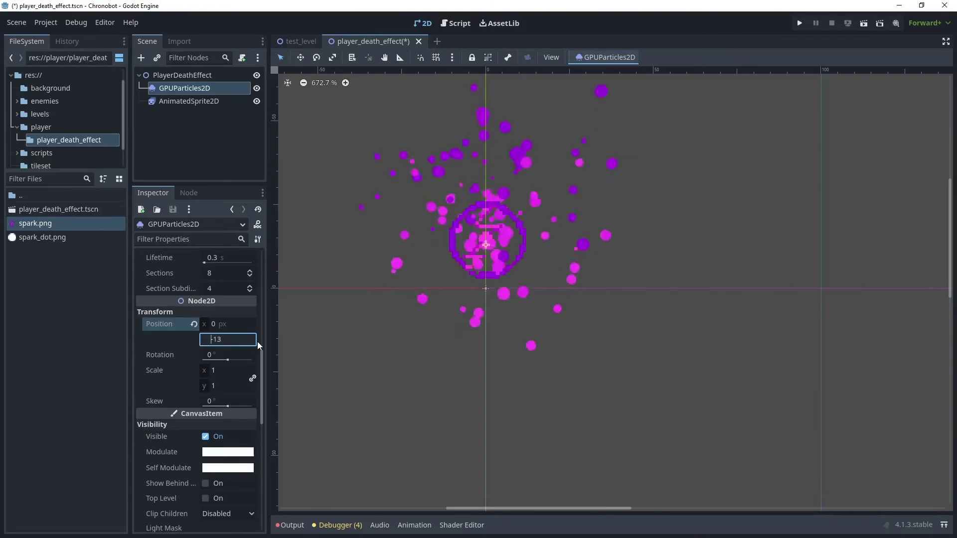
pyautogui.press('BackSpace')
pyautogui.write('5')
pyautogui.scroll(-2, 257, 342)
pyautogui.scroll(1, 538, 292)
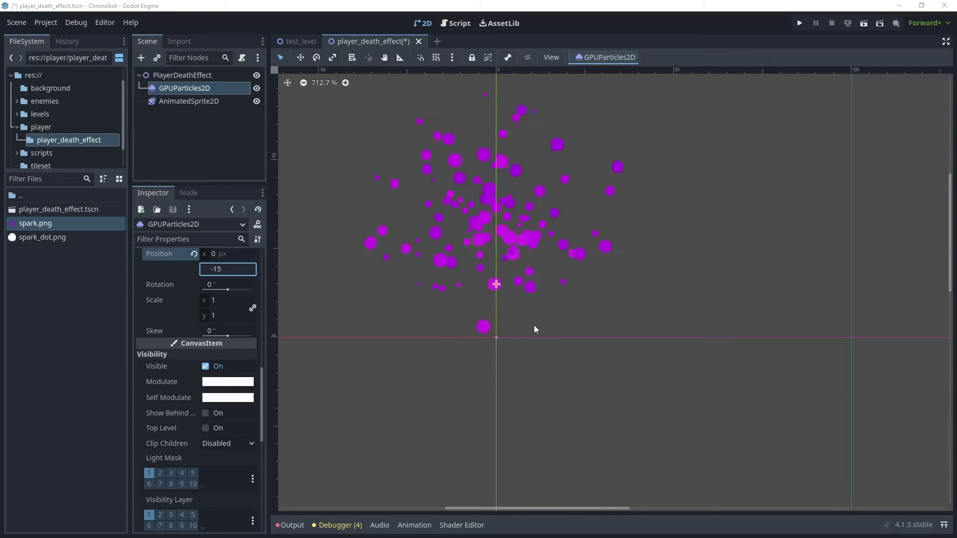
# Add a Timer node as a child of PlayerDeathEffect
pyautogui.click(179, 75)
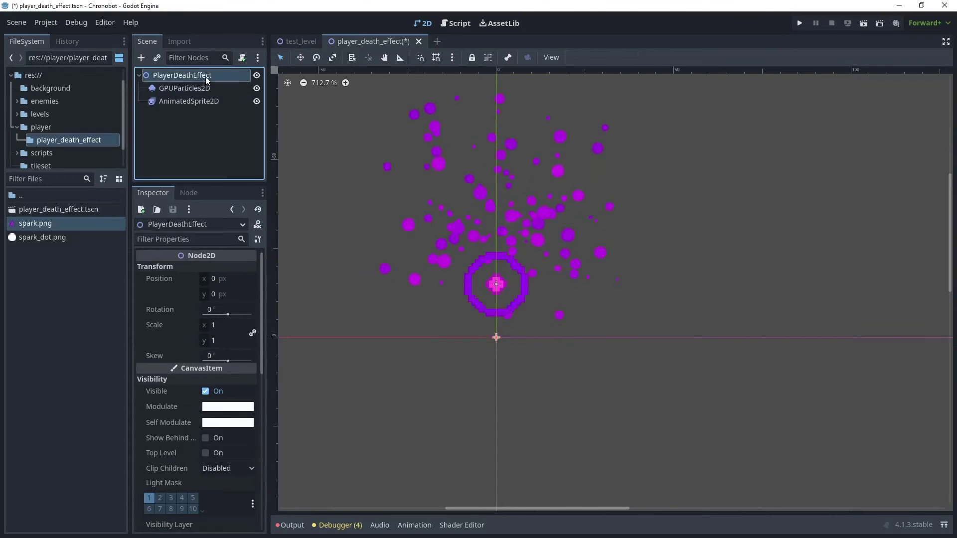
pyautogui.rightClick(205, 77)
pyautogui.click(235, 81)
pyautogui.write('timer')
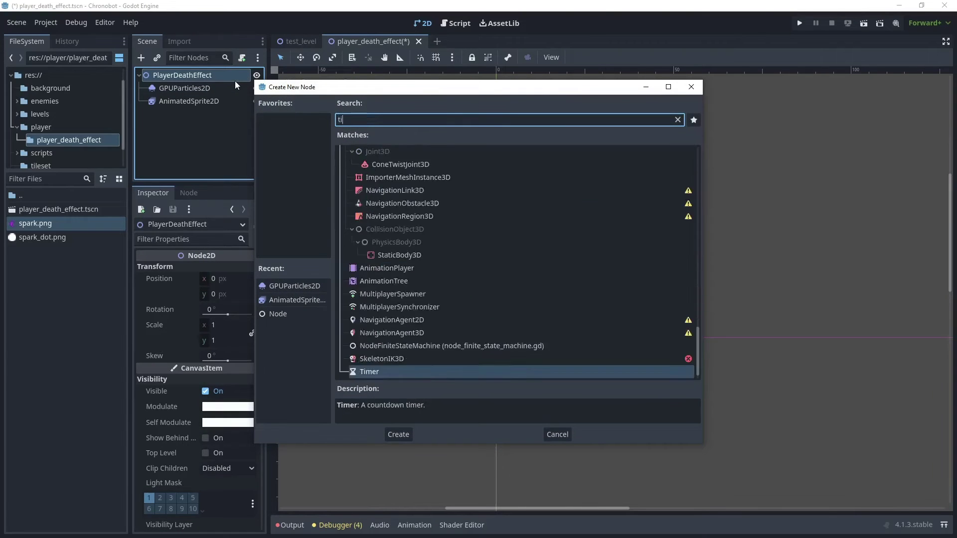
pyautogui.press('Return')
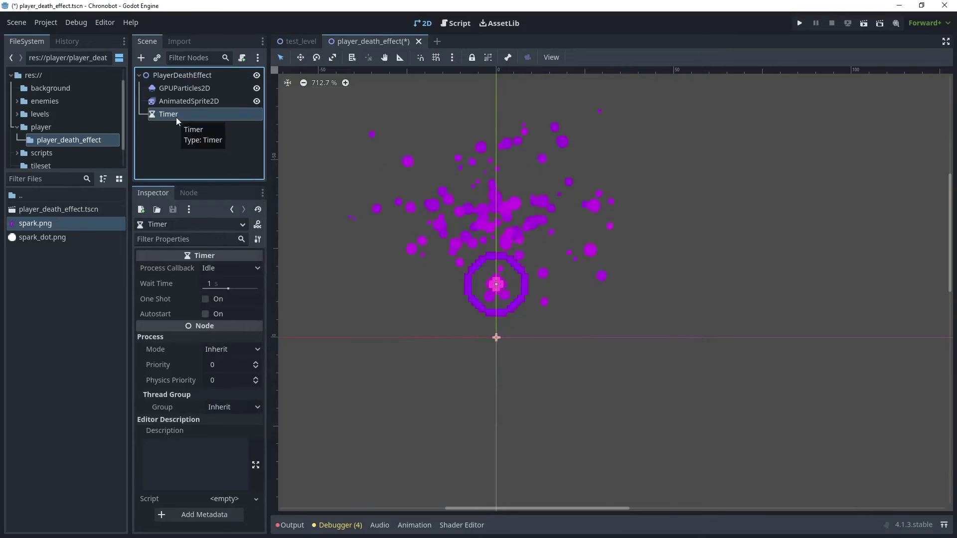
# Enable One Shot and Autostart on the Timer and save the scene
pyautogui.click(205, 300)
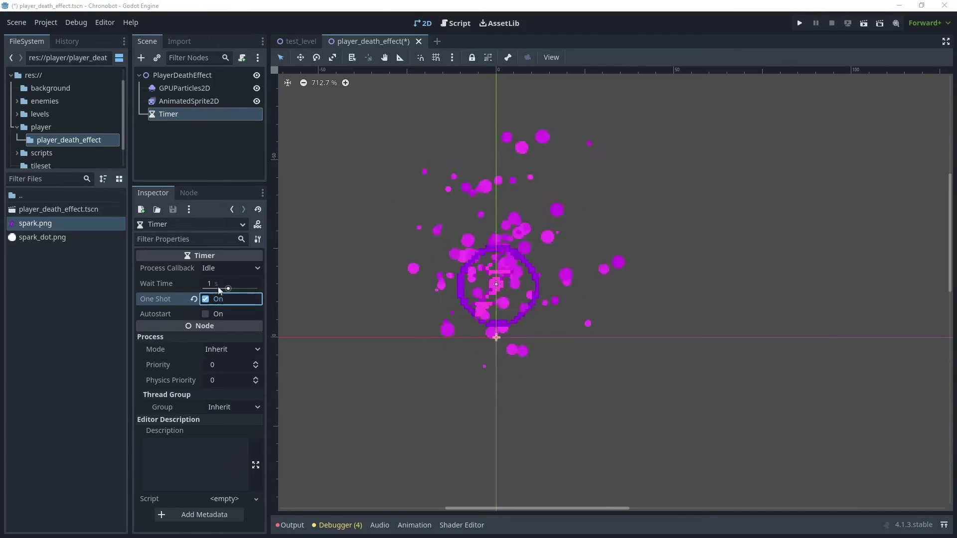
pyautogui.click(205, 314)
pyautogui.hotkey('ctrl', 's')
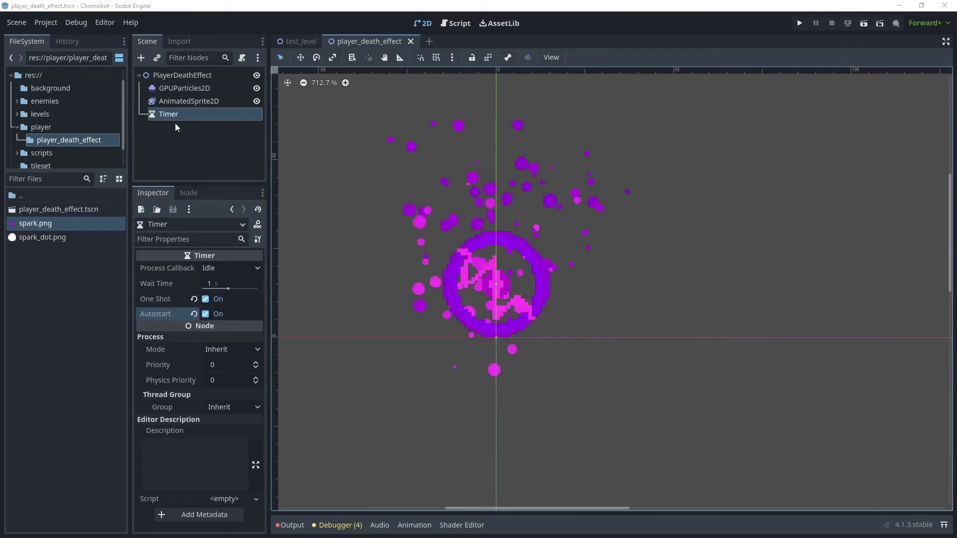
# Attach a new GDScript, player_death_effect.gd, to the PlayerDeathEffect root node
pyautogui.click(192, 76)
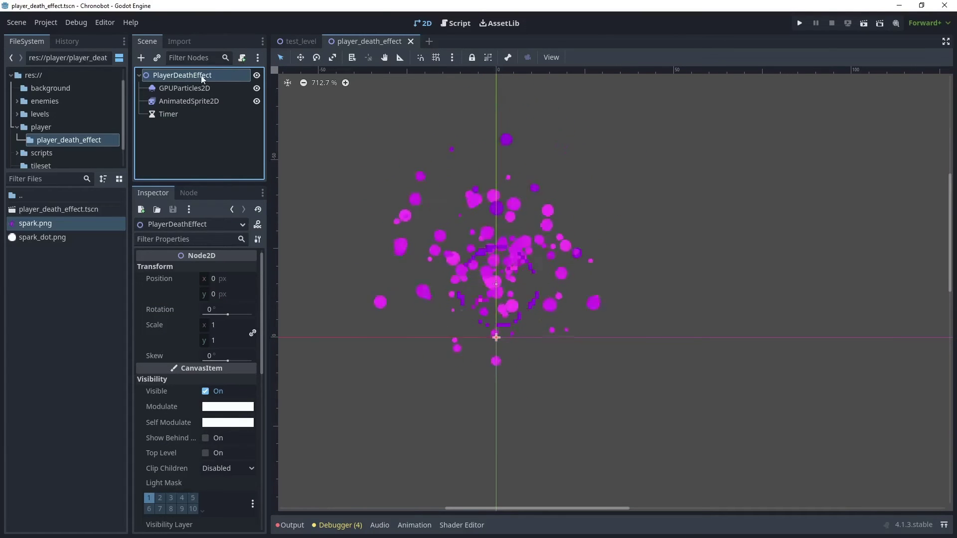
pyautogui.click(243, 58)
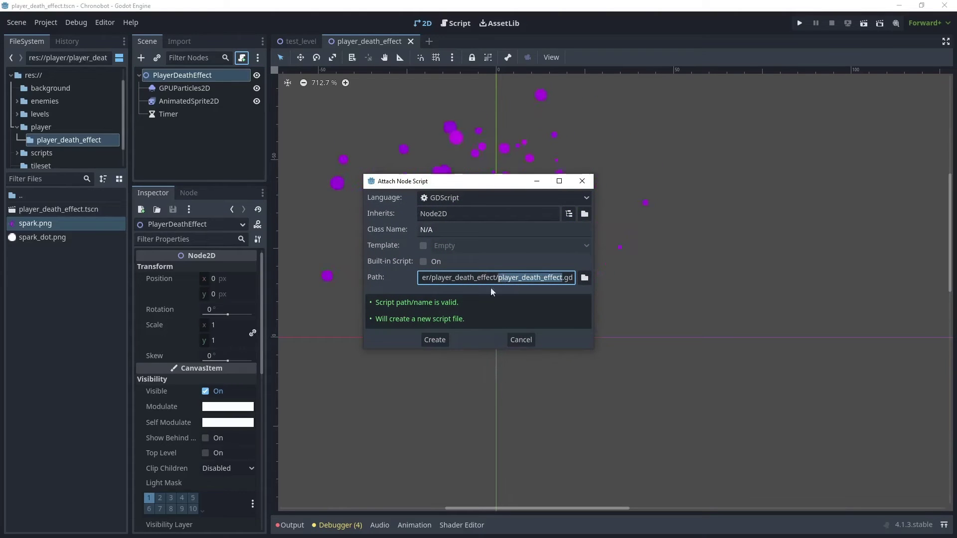
pyautogui.click(441, 342)
# Connect the Timer's timeout() signal to PlayerDeathEffect and make _on_timer_timeout call queue_free()
pyautogui.click(169, 114)
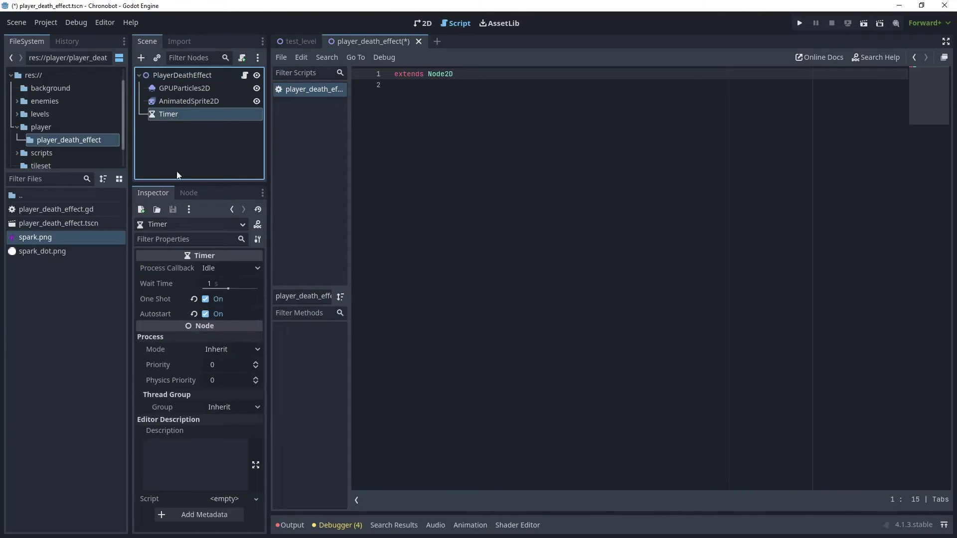
pyautogui.click(192, 195)
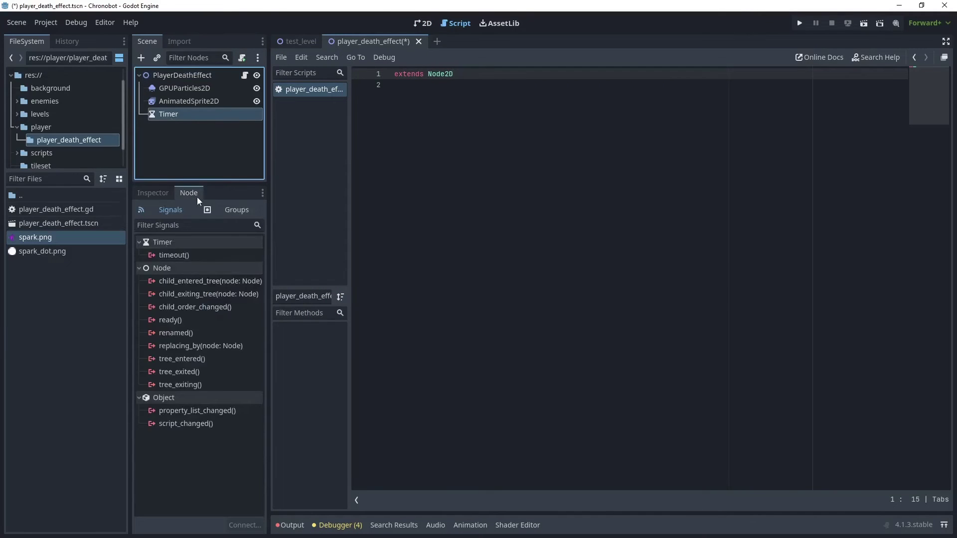
pyautogui.click(178, 256)
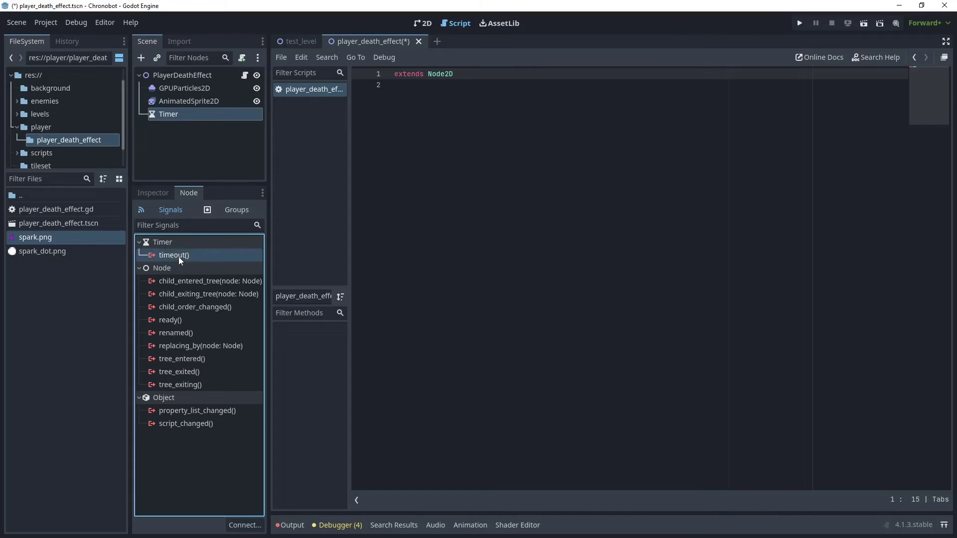
pyautogui.click(243, 525)
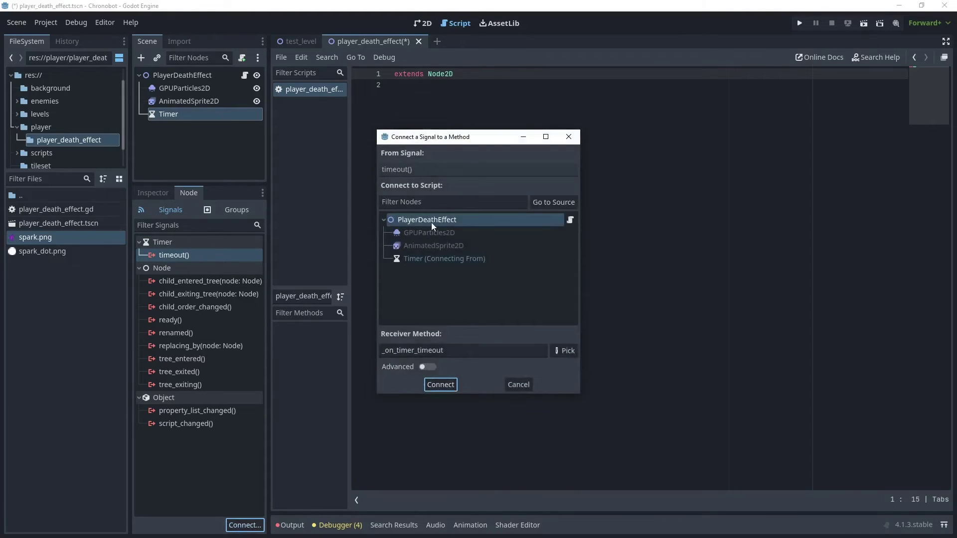
pyautogui.click(449, 384)
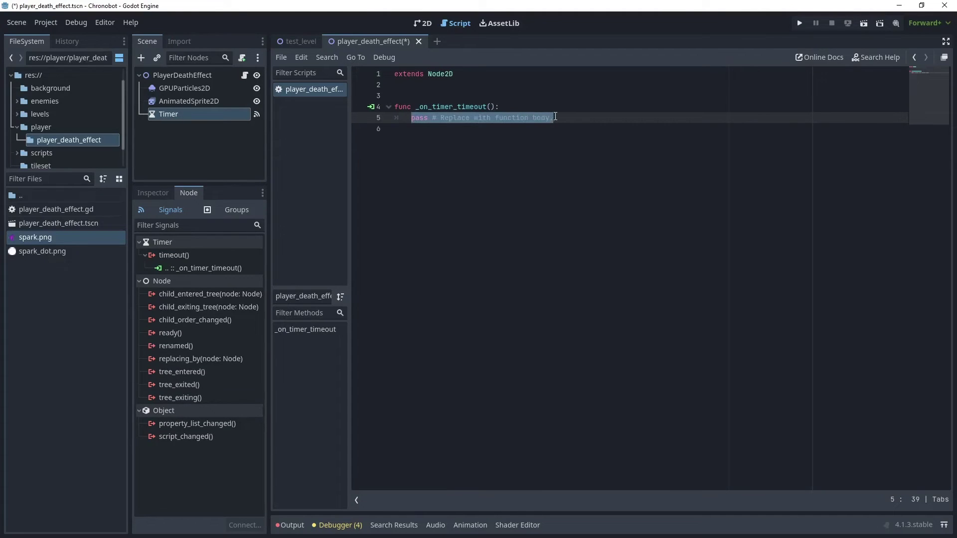
pyautogui.write('queue_free(')
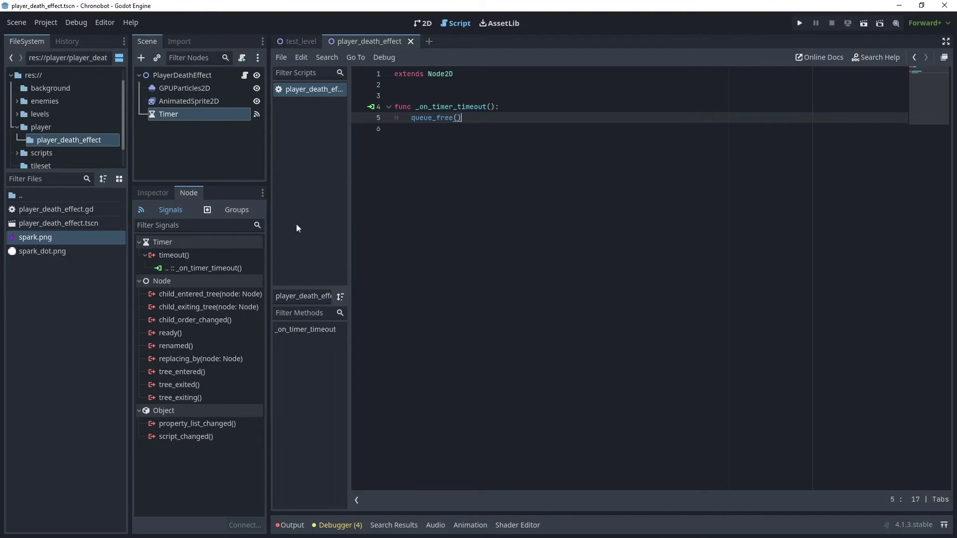
# Turn off looping for the death_effect animation of AnimatedSprite2D
pyautogui.click(198, 102)
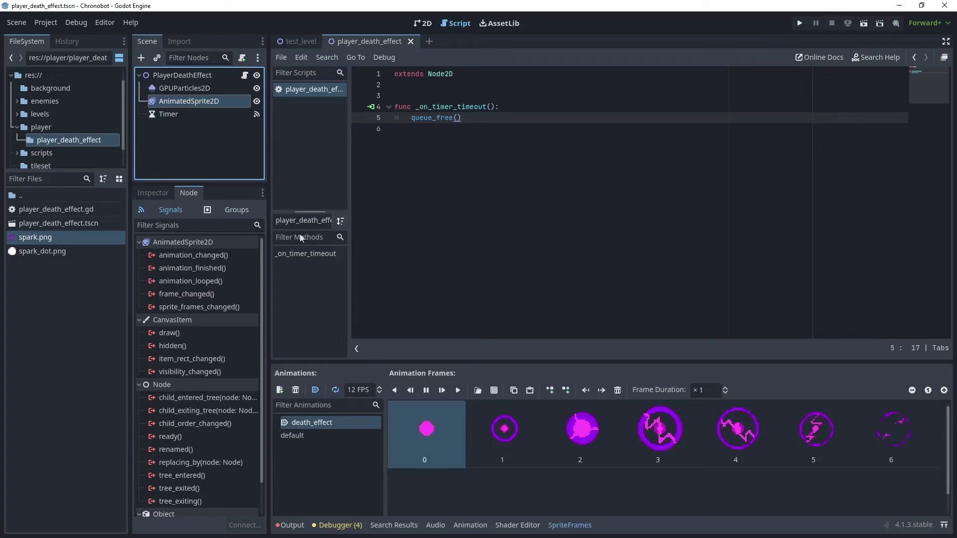
pyautogui.click(335, 390)
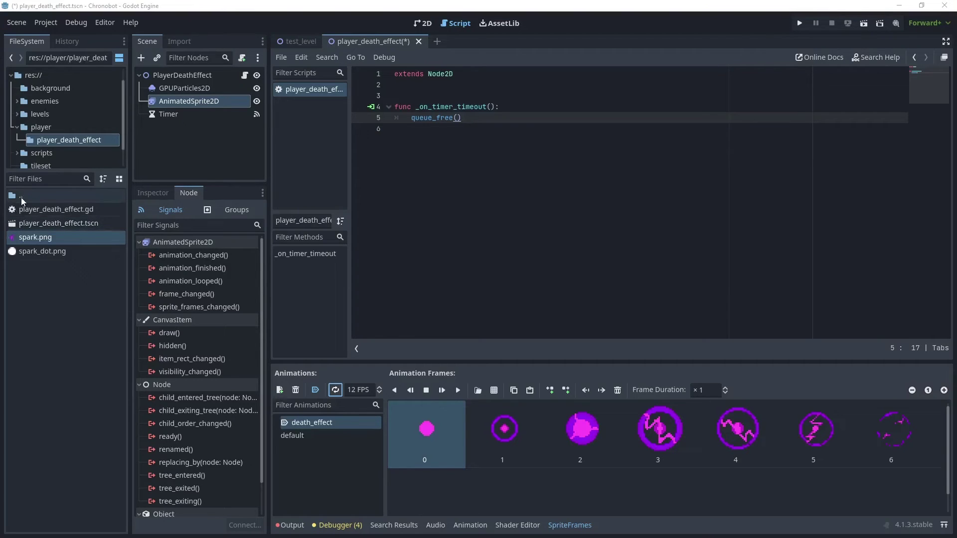
# Open player.tscn from the player folder and go to the _on_hurtbox_body_entered function in player.gd
pyautogui.click(48, 129)
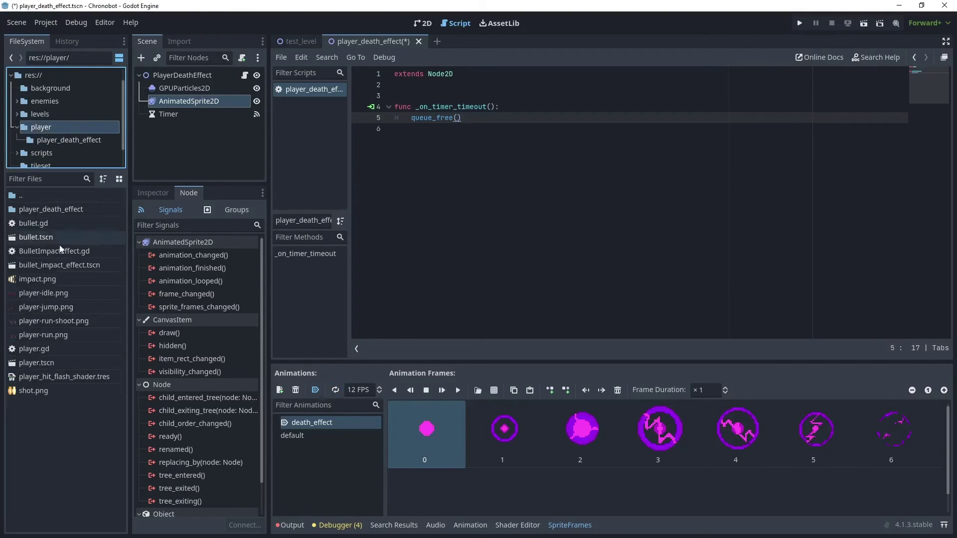
pyautogui.doubleClick(36, 363)
pyautogui.scroll(-20, 511, 255)
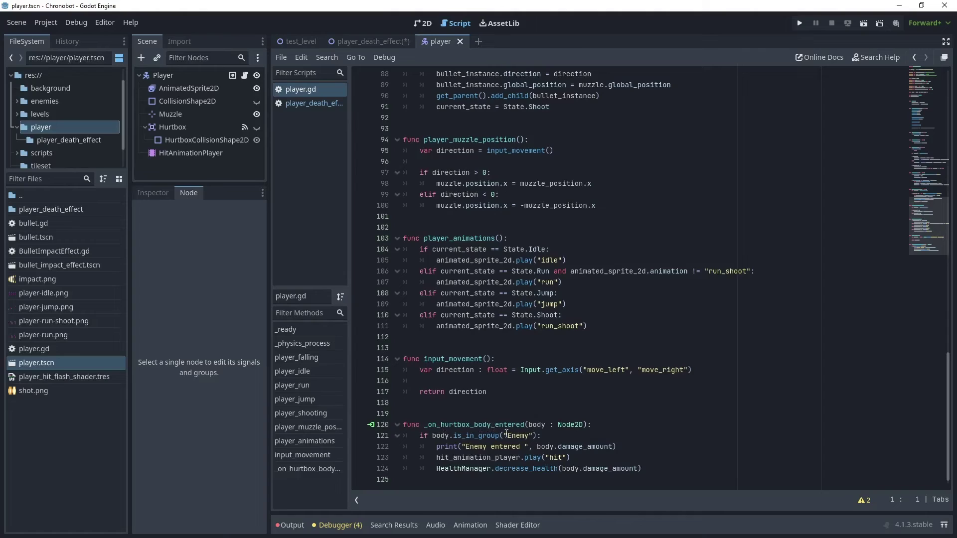
# In _on_hurtbox_body_entered, add a check that calls player_death() if HealthManager.current_health == 0
pyautogui.click(552, 439)
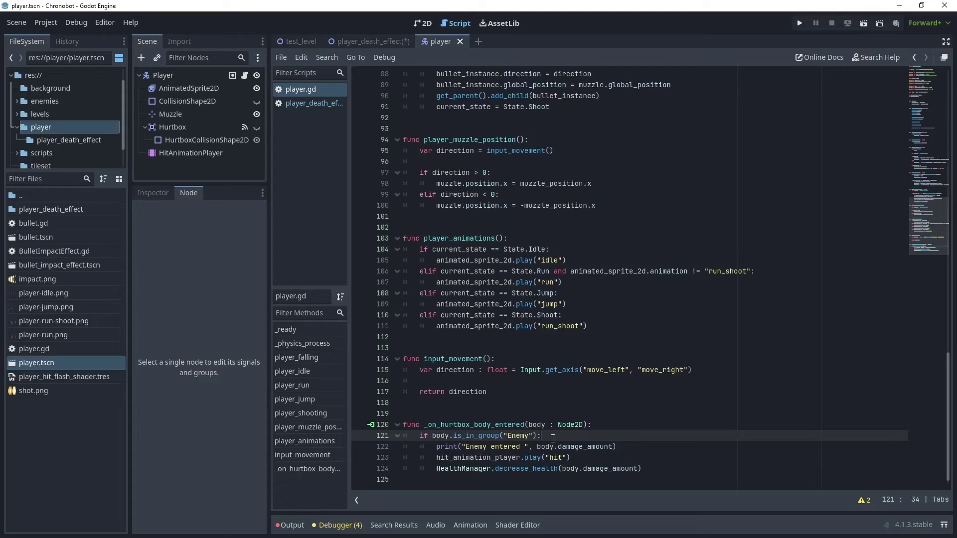
pyautogui.click(670, 467)
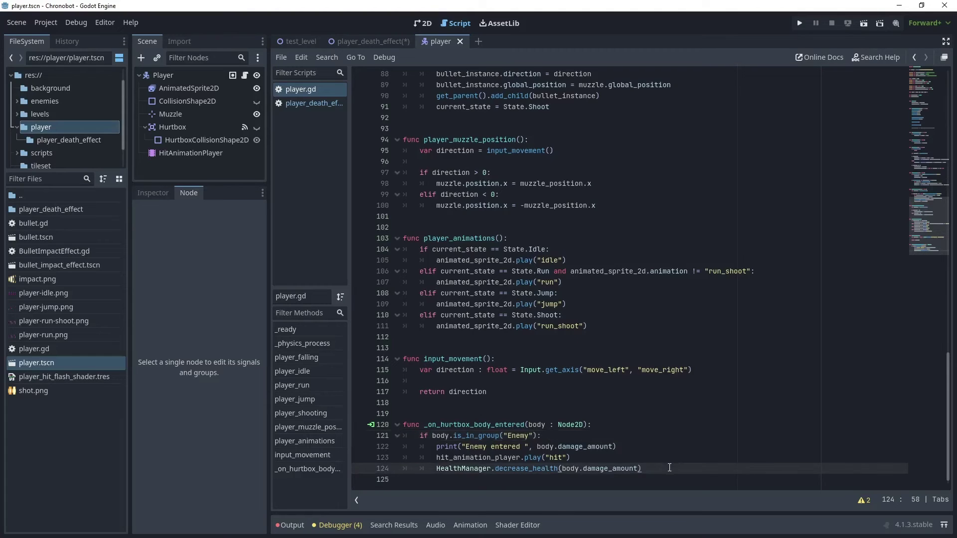
pyautogui.press('Return')
pyautogui.press('Return')
pyautogui.write('if HealthManager.')
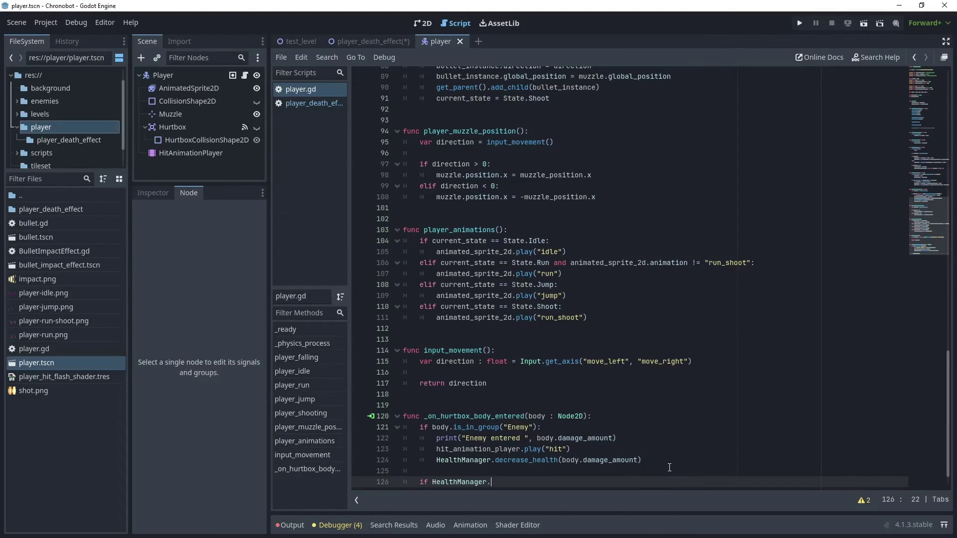
pyautogui.write('current_health')
pyautogui.press('Return')
pyautogui.write('== 0:')
pyautogui.press('Return')
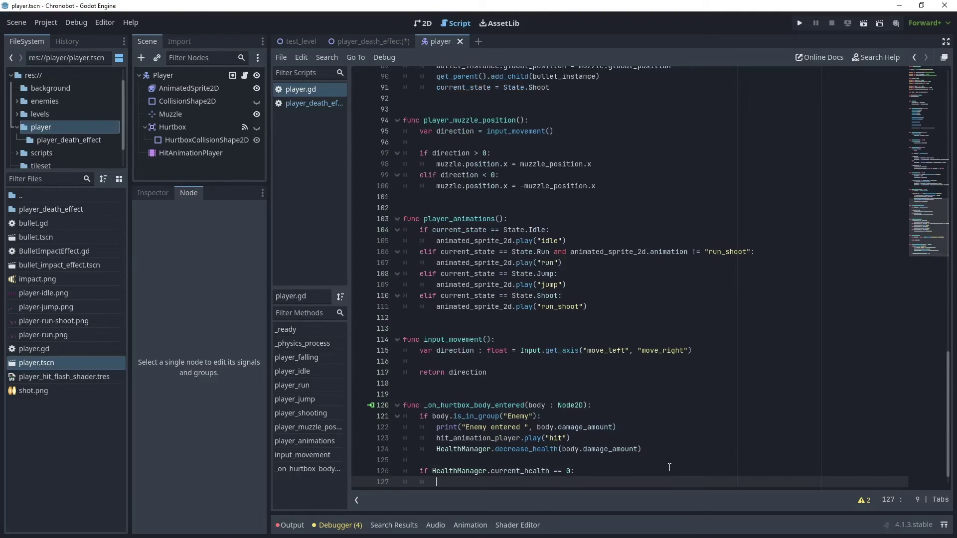
pyautogui.write('player_death')
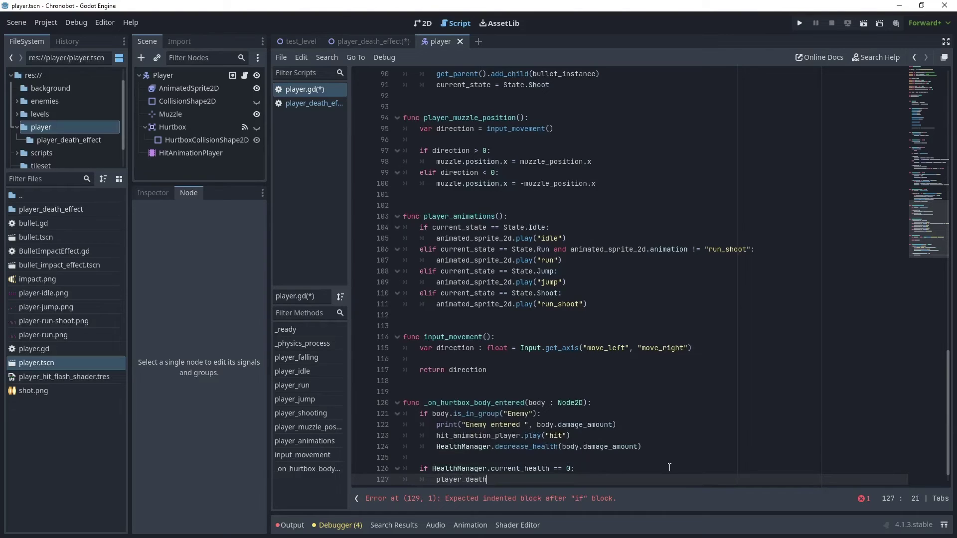
pyautogui.write('()')
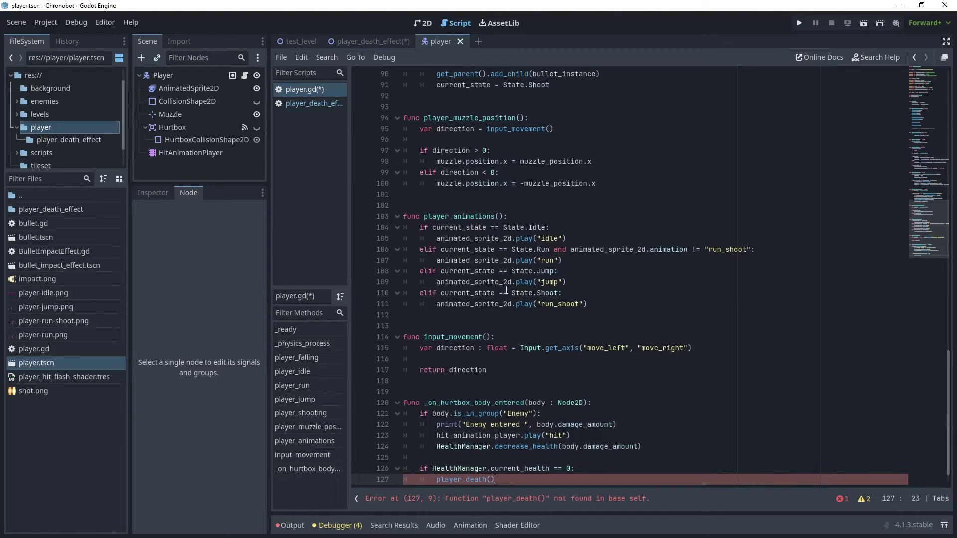
# Declare an empty player_death() function between player_animations() and input_movement()
pyautogui.click(455, 316)
pyautogui.press('Return')
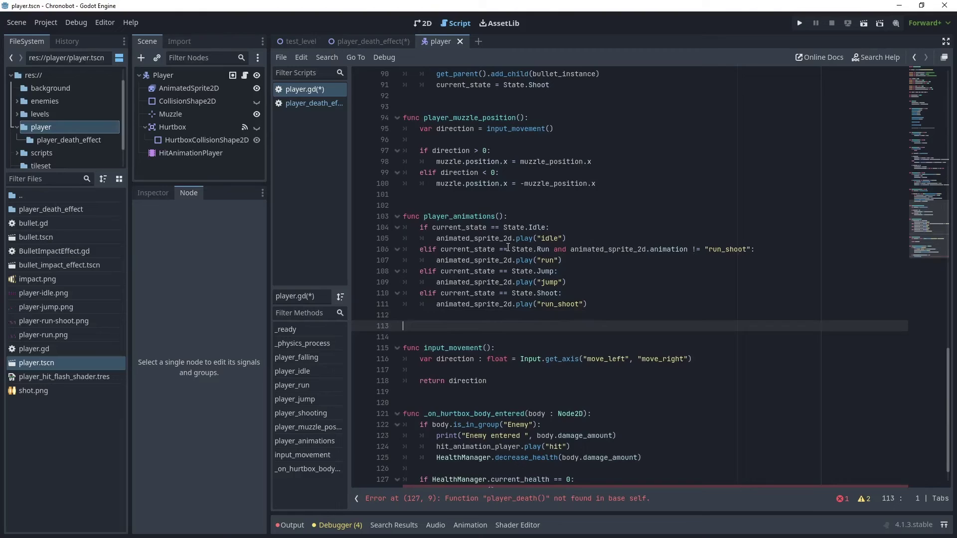
pyautogui.press('Return')
pyautogui.write('c')
pyautogui.press('Return')
# Below the bullet variable, declare player_death_effect preloading res://player/player_death_effect/player_death_effect.tscn, and save the script
pyautogui.scroll(20, 551, 275)
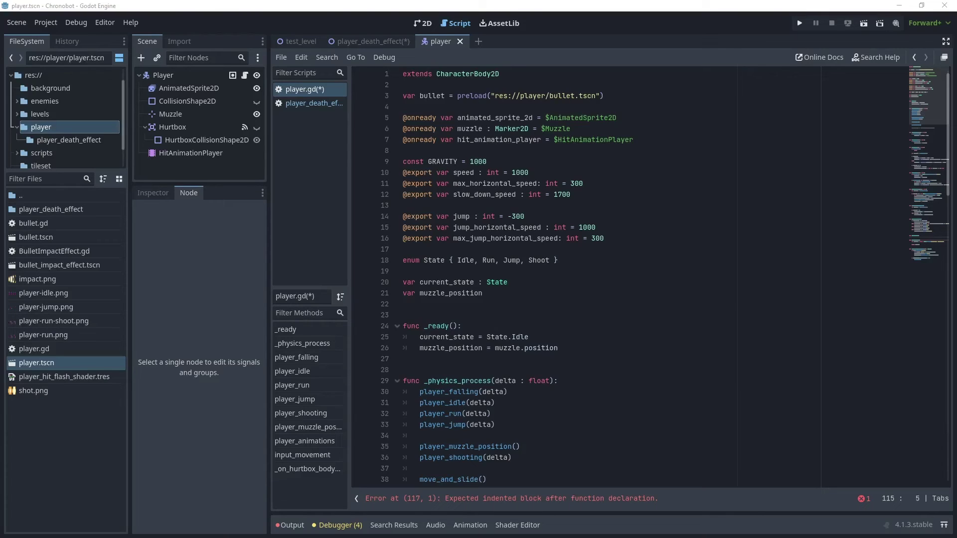
pyautogui.click(453, 105)
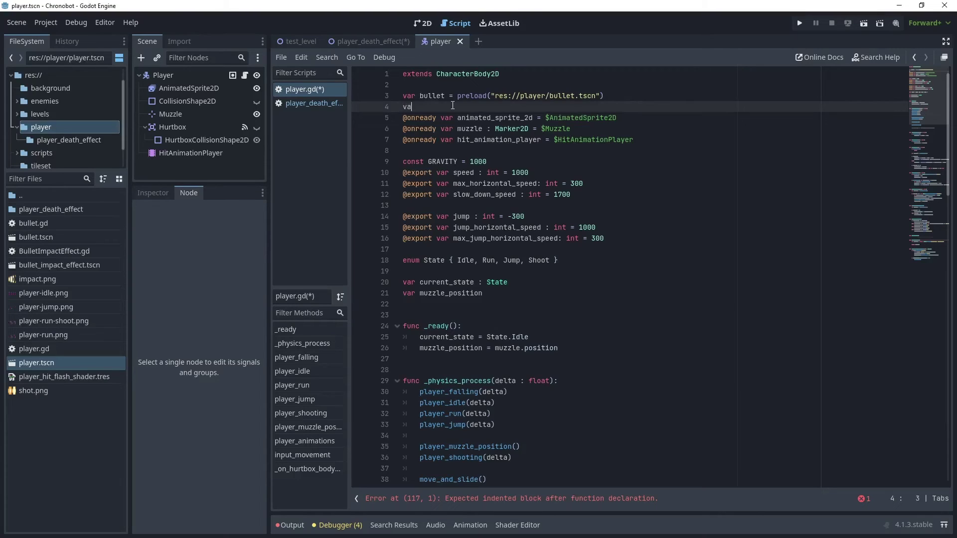
pyautogui.write('var player')
pyautogui.write('_death_effect = preload("res://player/player_death_effect/player_death_effect.tscn")')
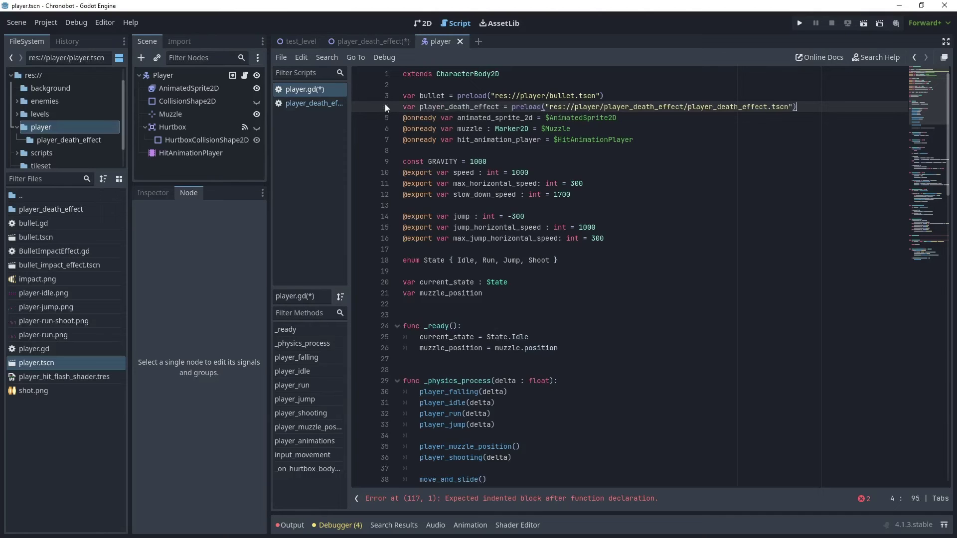
pyautogui.press('Return')
pyautogui.hotkey('ctrl', 's')
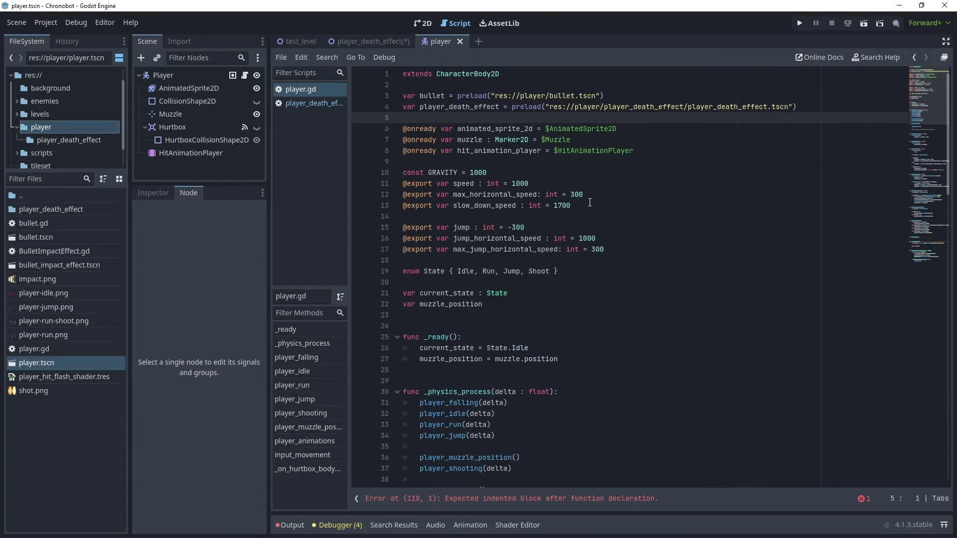
# In player_death(), instantiate player_death_effect as Node2D in player_death_effect_instance and set the instance's global_position to the player's global_position
pyautogui.scroll(-20, 589, 202)
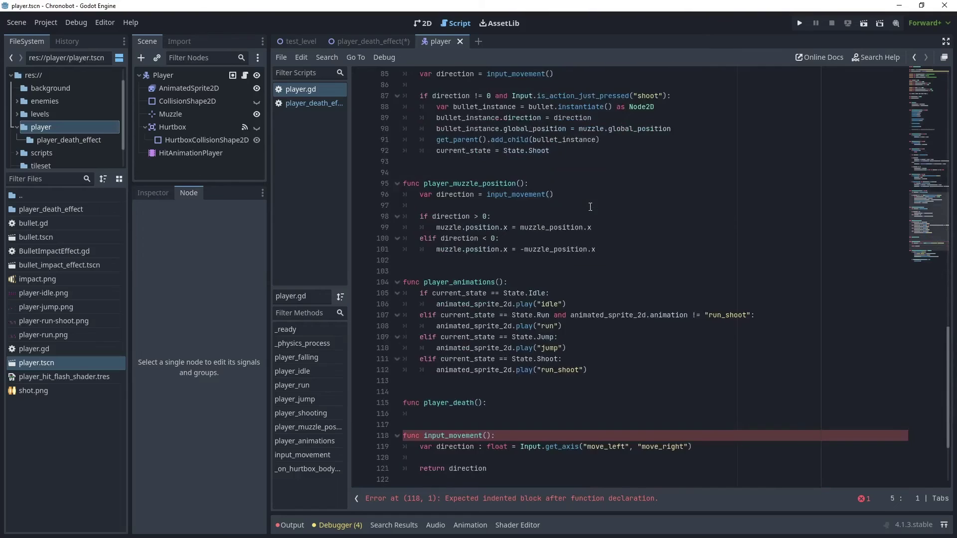
pyautogui.scroll(-3, 589, 207)
pyautogui.click(502, 296)
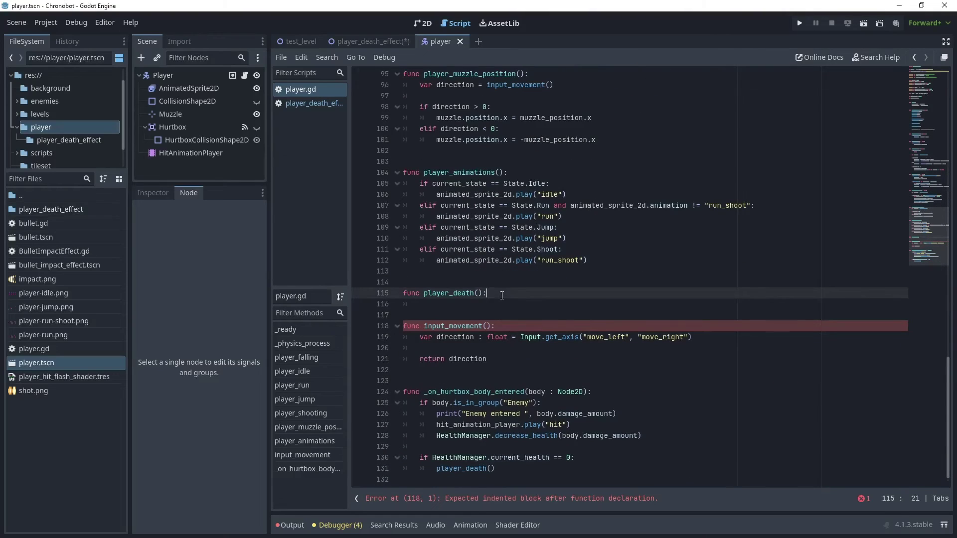
pyautogui.press('Return')
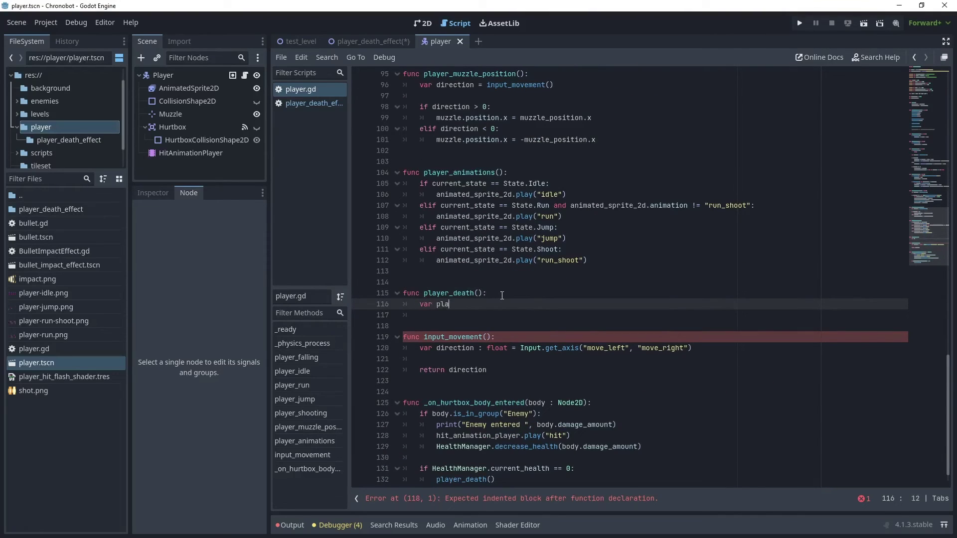
pyautogui.write('var player_death_effect_instance = player_death_effect.instantiate() as Node2D')
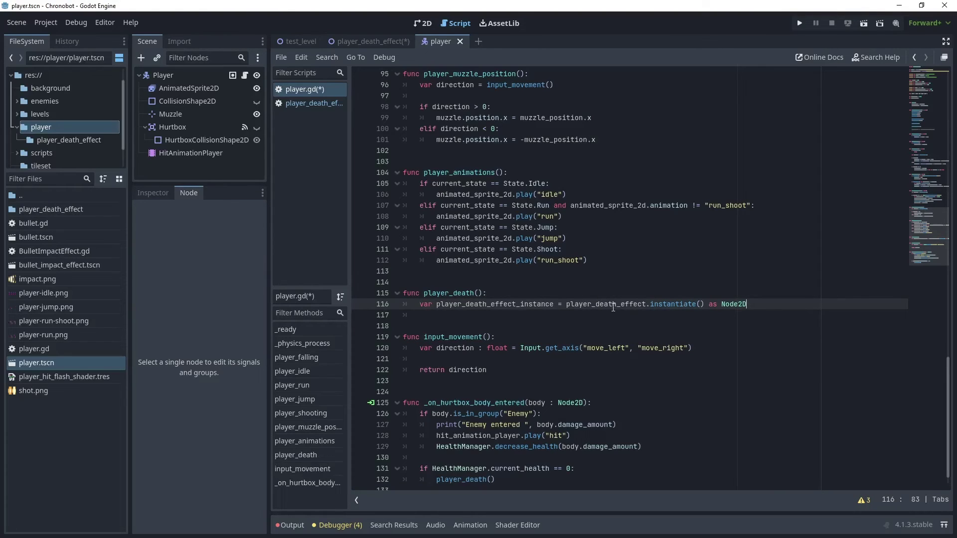
pyautogui.press('Return')
pyautogui.write('player_de')
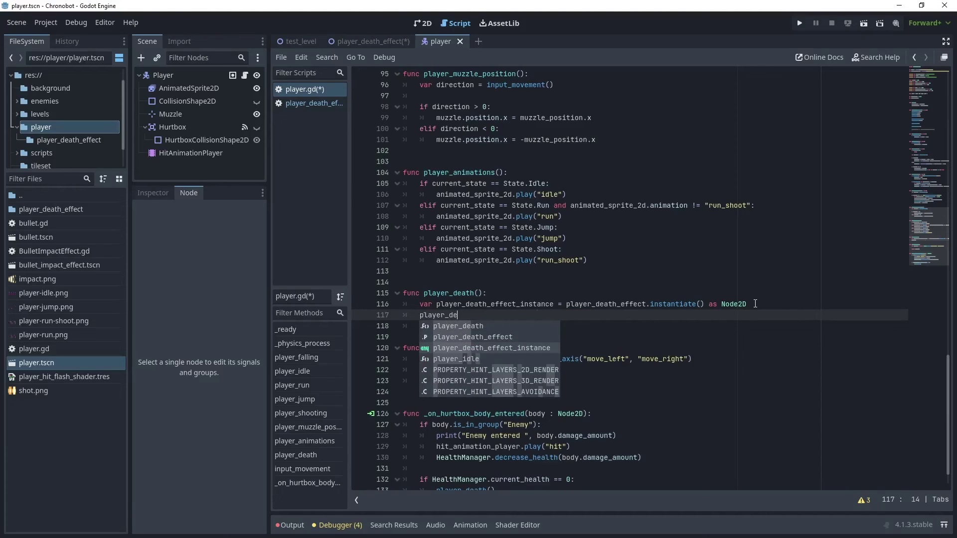
pyautogui.press('Return')
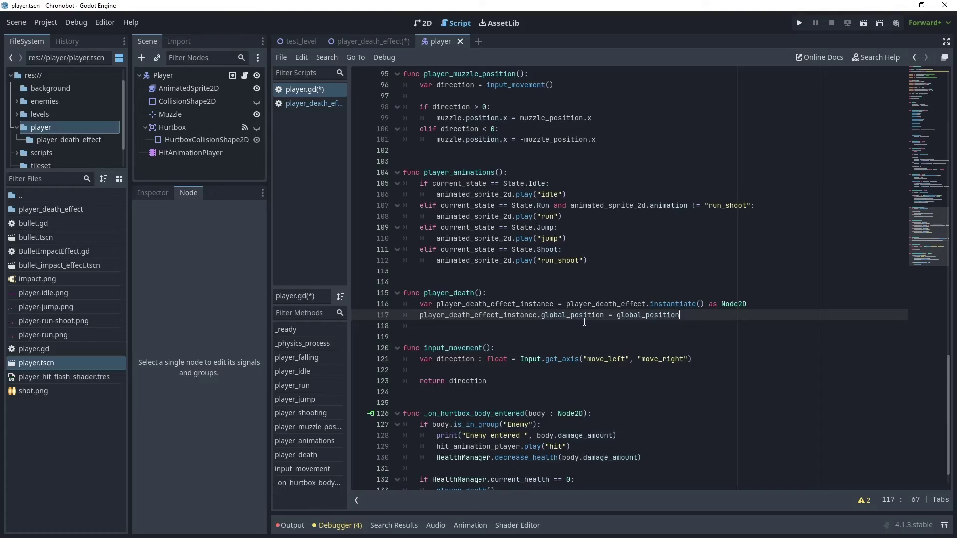
# Finish player_death() by adding player_death_effect_instance through get_parent().add_child() and calling queue_free(), and save
pyautogui.press('Return')
pyautogui.write('ge')
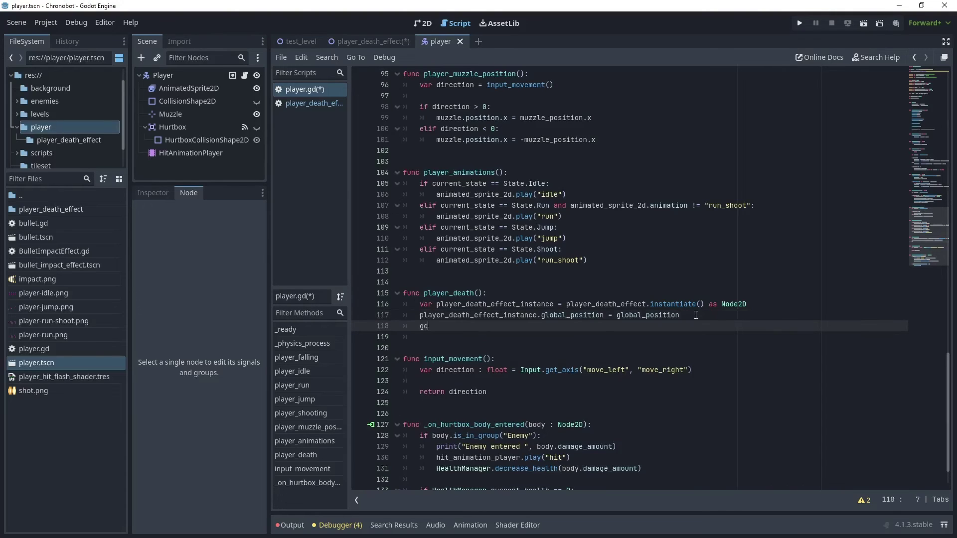
pyautogui.write('t_parent().add_child(player_death_effect_instance)')
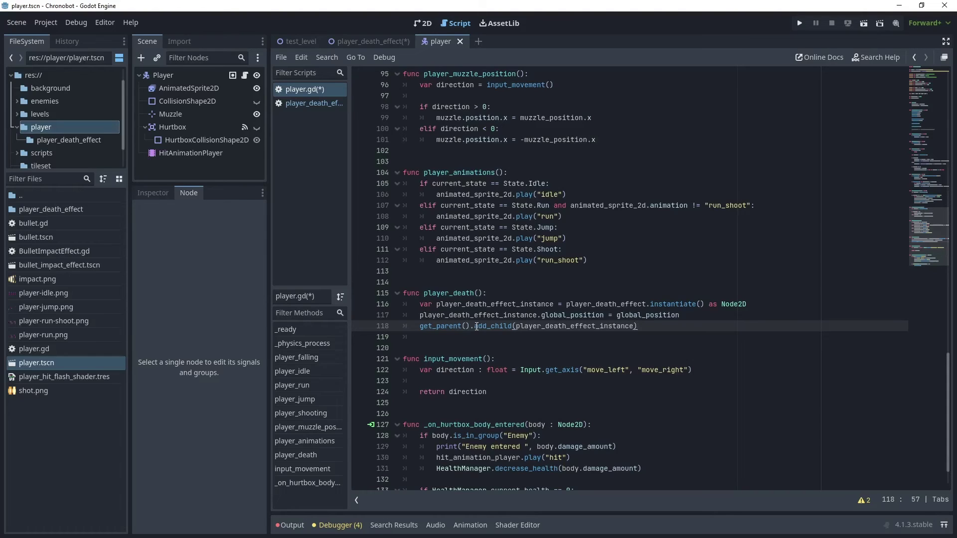
pyautogui.press('Return')
pyautogui.write('queue_free()')
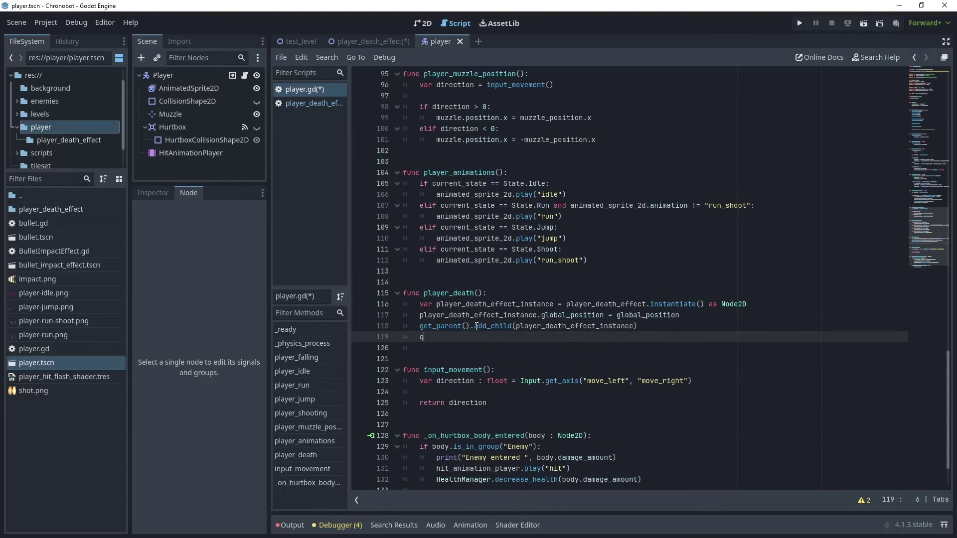
pyautogui.hotkey('ctrl', 's')
# Run the game, move the player into the enemy until all health is lost to test the death effect, and close the game
pyautogui.press('F5')
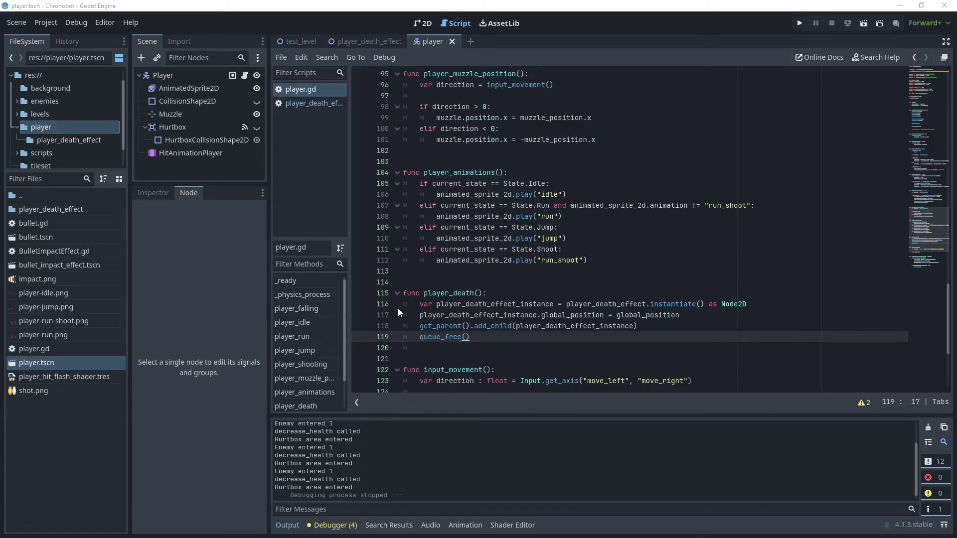
pyautogui.click(799, 24)
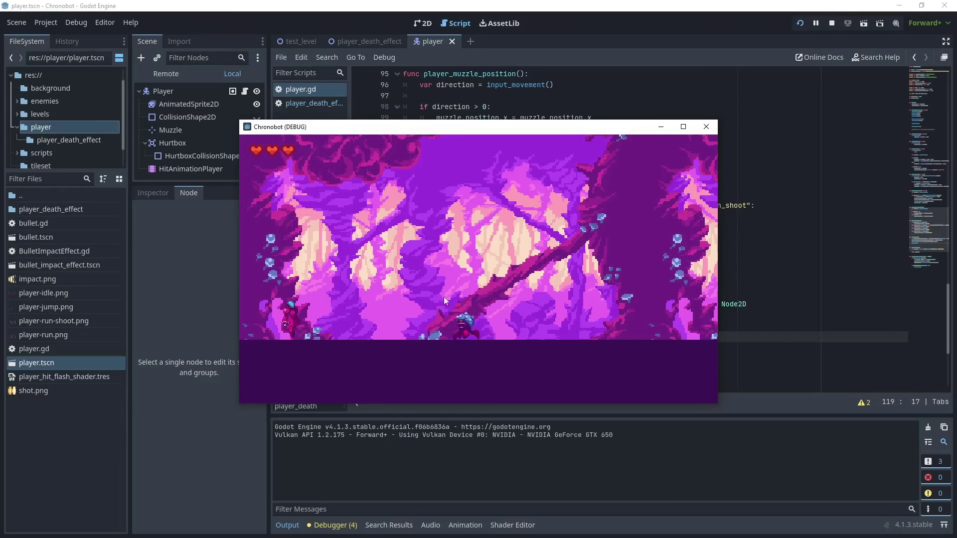
pyautogui.press('Right')
pyautogui.press('Left')
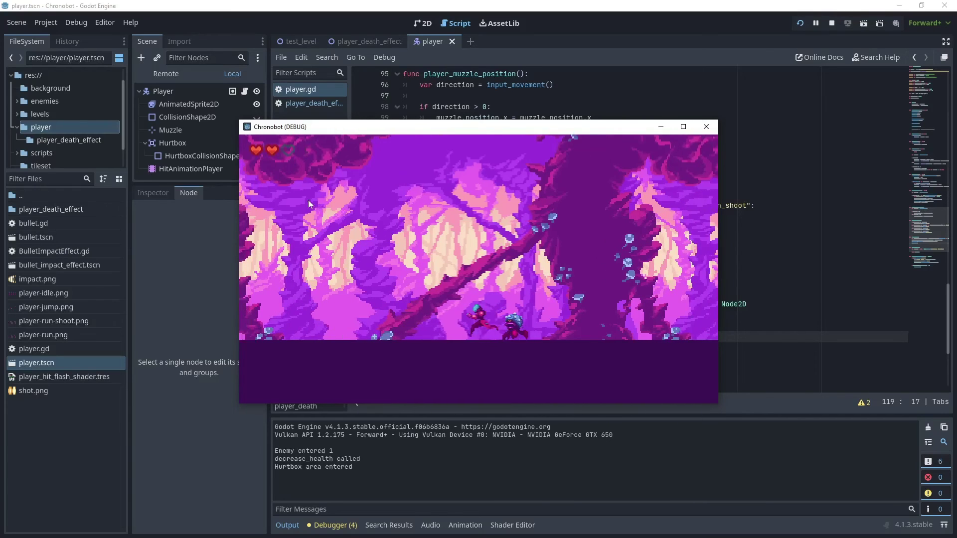
pyautogui.press('Right')
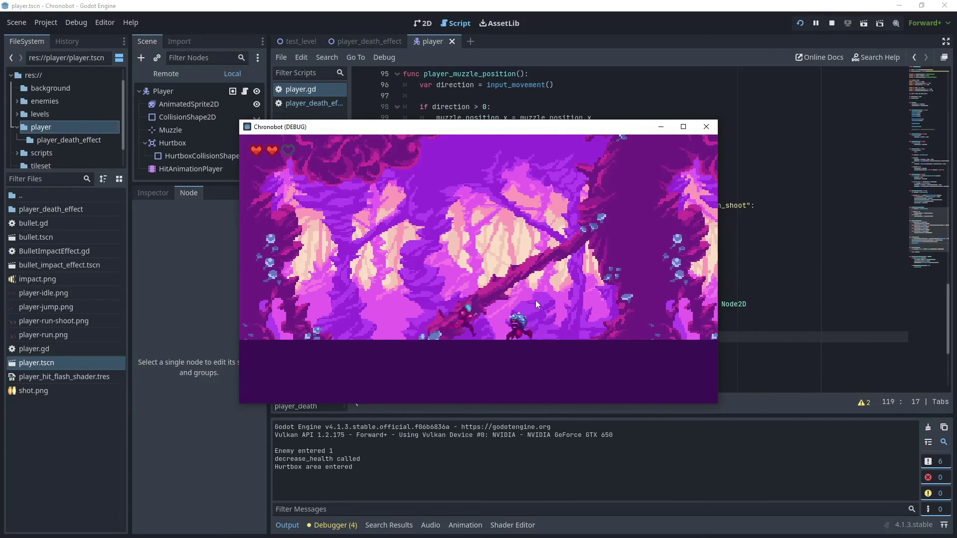
pyautogui.press('Right')
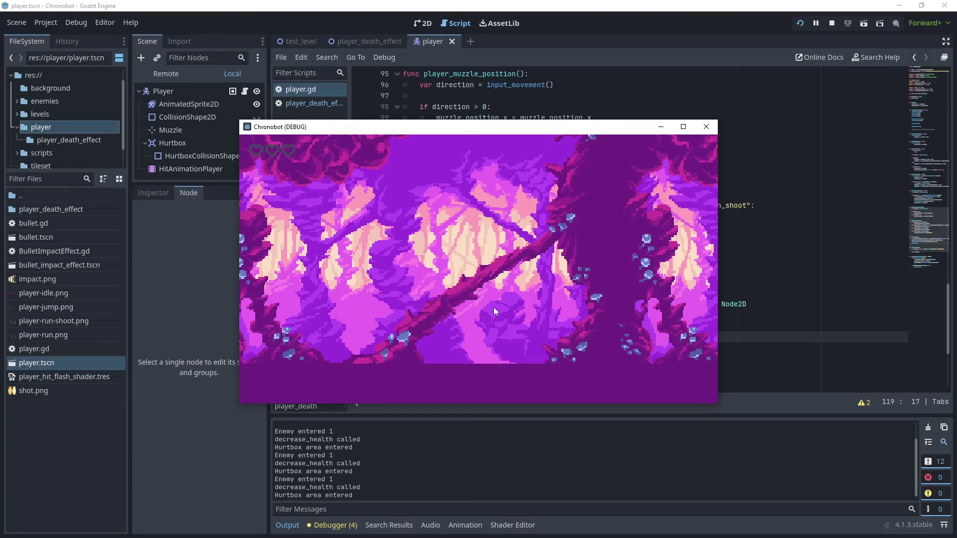
pyautogui.click(708, 127)
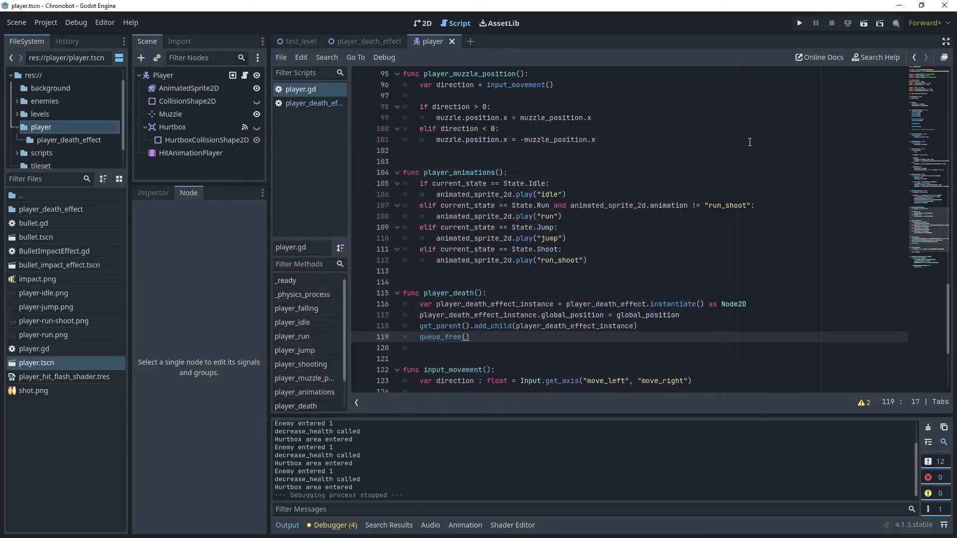
# Open base_level.tscn from the levels folder and move Camera2D out of Player to be a direct child of BaseLevel
pyautogui.scroll(-2, 43, 158)
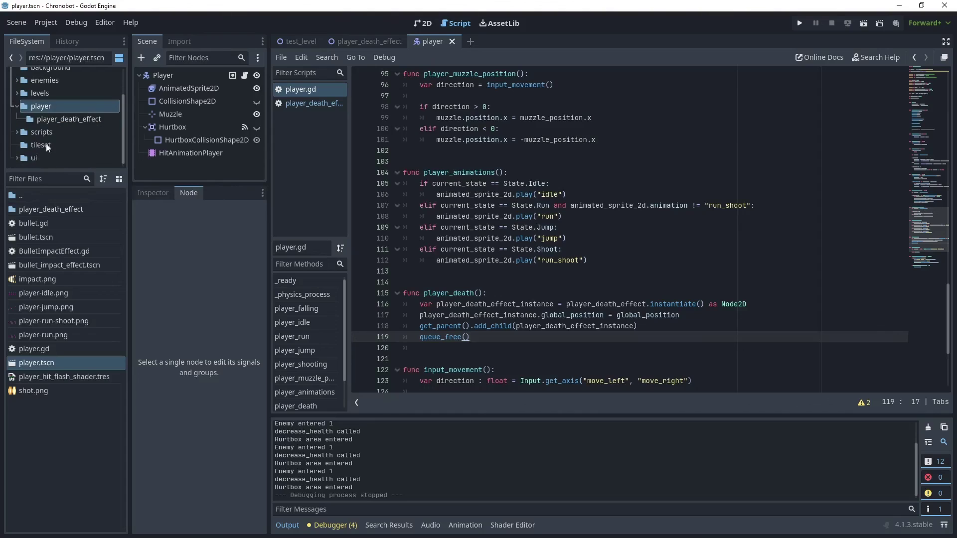
pyautogui.click(35, 94)
pyautogui.doubleClick(41, 225)
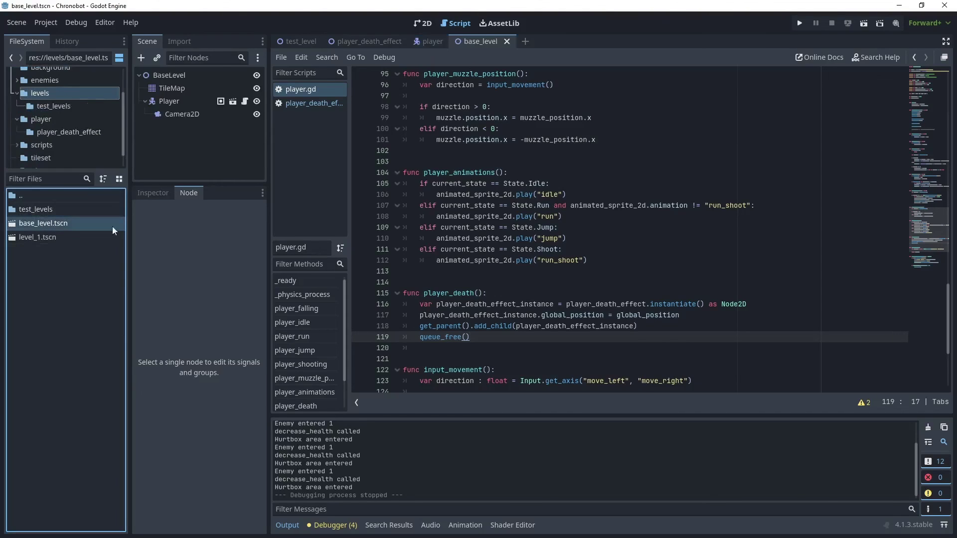
pyautogui.click(168, 101)
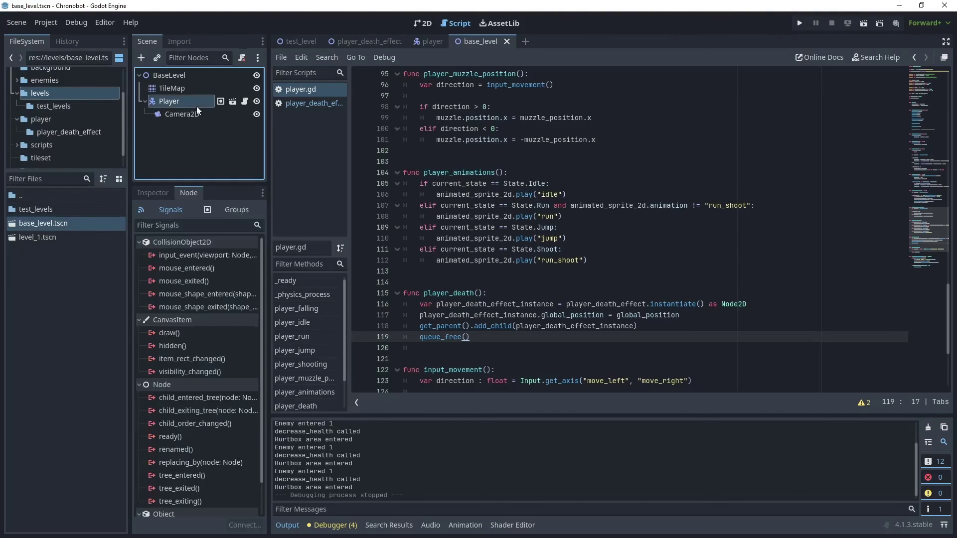
pyautogui.click(188, 114)
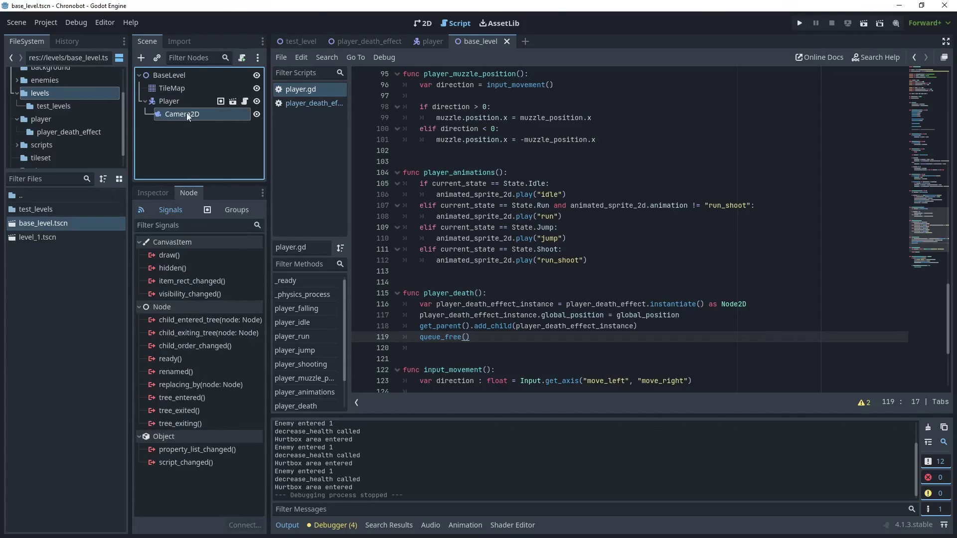
pyautogui.moveTo(179, 115); pyautogui.dragTo(175, 79)
# Rename the Camera2D node as PlayerCamera2D
pyautogui.press('F2')
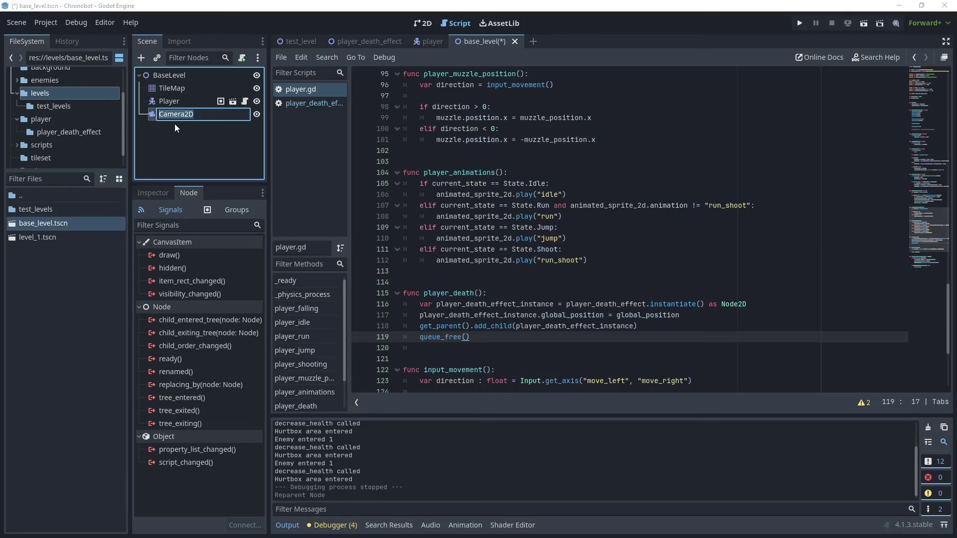
pyautogui.write('Player')
pyautogui.press('Return')
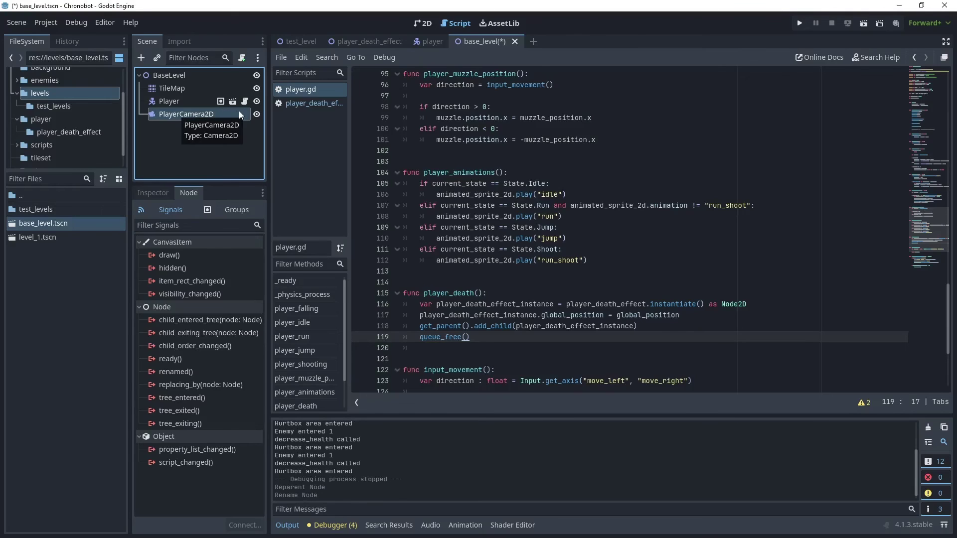
# Attach a new GDScript to PlayerCamera2D, saved in the res://player folder as player_camera.gd
pyautogui.click(241, 58)
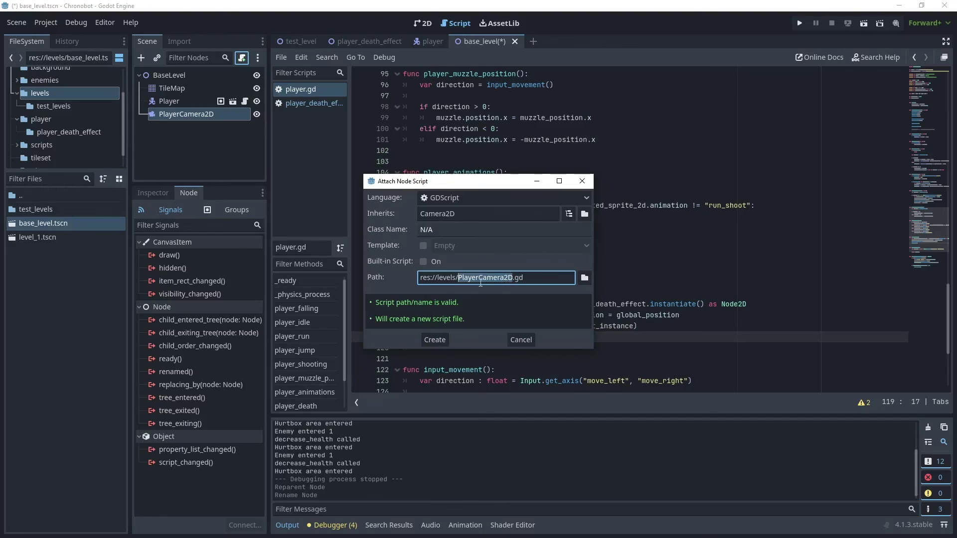
pyautogui.click(585, 277)
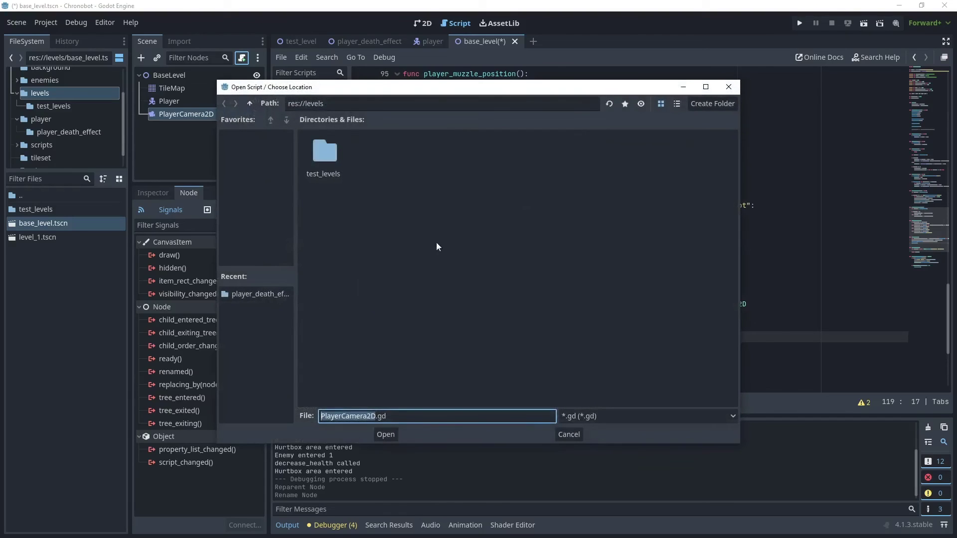
pyautogui.press('BackSpace')
pyautogui.press('BackSpace')
pyautogui.press('BackSpace')
pyautogui.press('BackSpace')
pyautogui.press('BackSpace')
pyautogui.press('BackSpace')
pyautogui.press('BackSpace')
pyautogui.press('BackSpace')
pyautogui.press('BackSpace')
pyautogui.press('BackSpace')
pyautogui.press('BackSpace')
pyautogui.press('BackSpace')
pyautogui.press('BackSpace')
pyautogui.press('BackSpace')
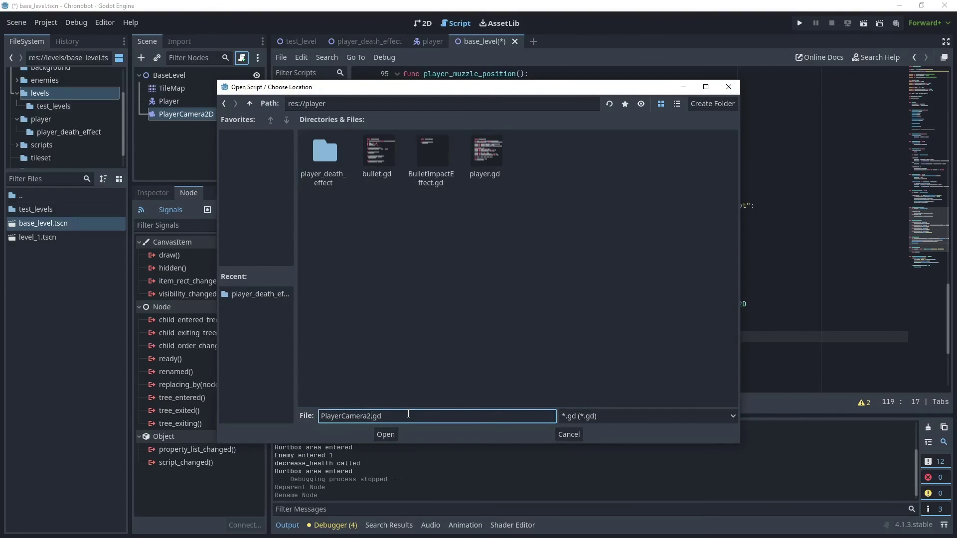
pyautogui.write('player_camera')
pyautogui.click(391, 434)
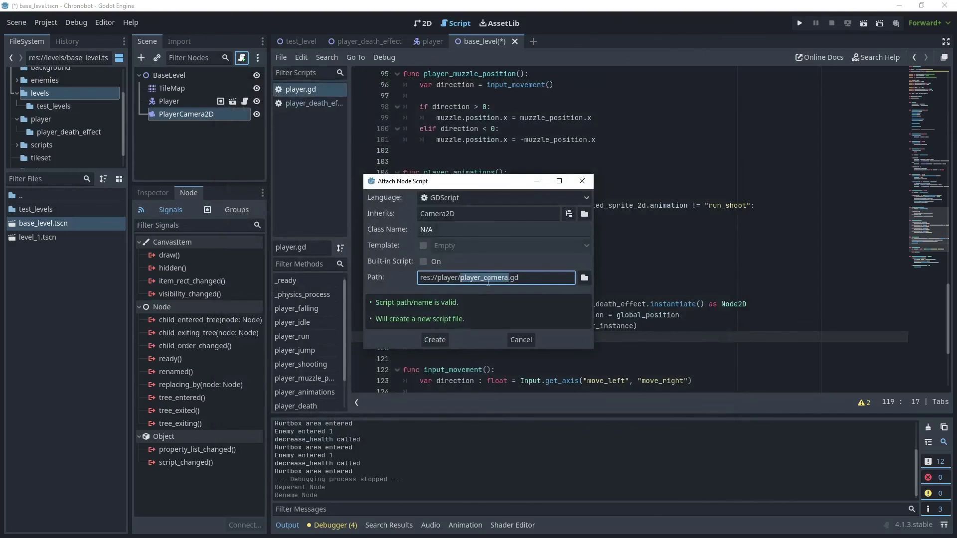
pyautogui.click(435, 340)
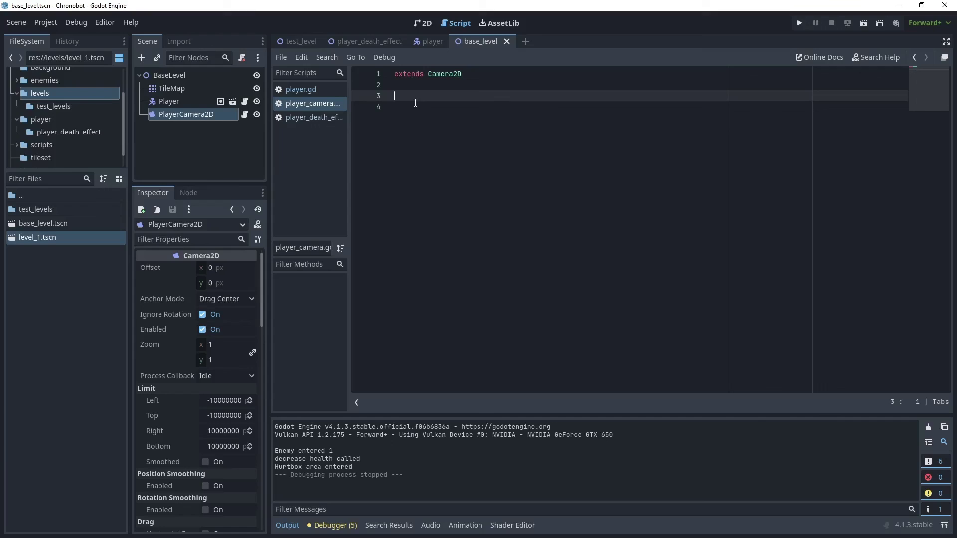
# Declare the function _physics_process(delta) in player_camera.gd
pyautogui.press('Return')
pyautogui.write('func _physics_process(delta):')
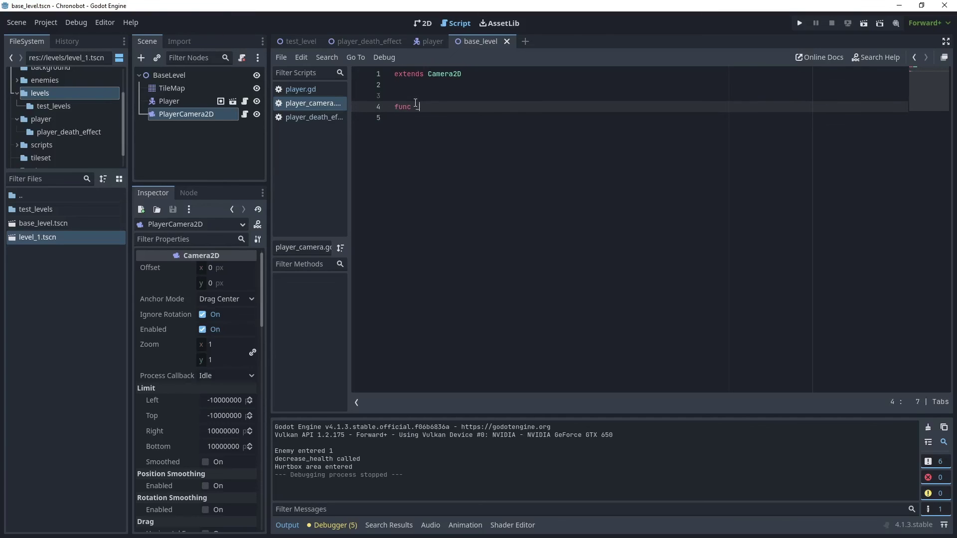
pyautogui.press('Return')
# Above _physics_process, add the exported variable player of type CharacterBody2D
pyautogui.press('Up')
pyautogui.press('Up')
pyautogui.press('Up')
pyautogui.press('Return')
pyautogui.write('@export pla')
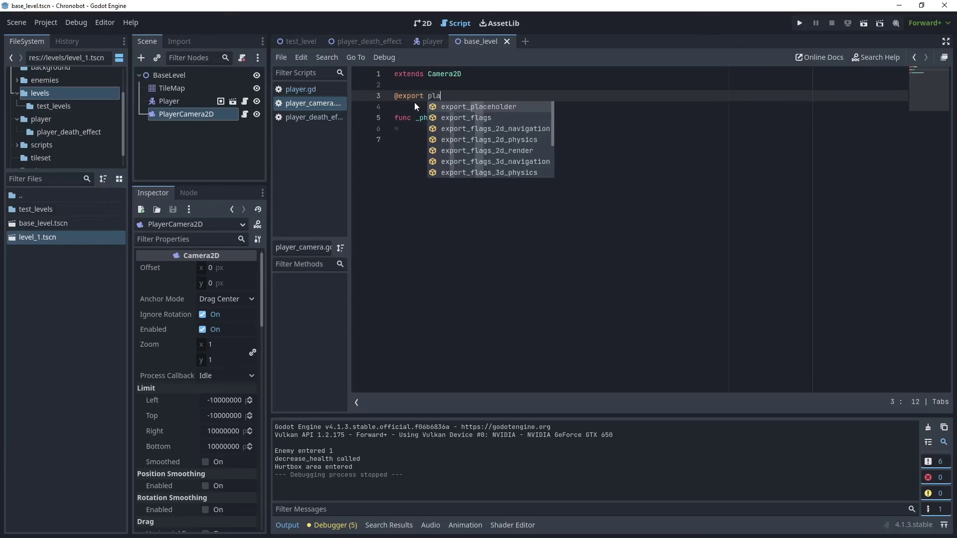
pyautogui.press('BackSpace')
pyautogui.press('BackSpace')
pyautogui.press('BackSpace')
pyautogui.write('var player : character')
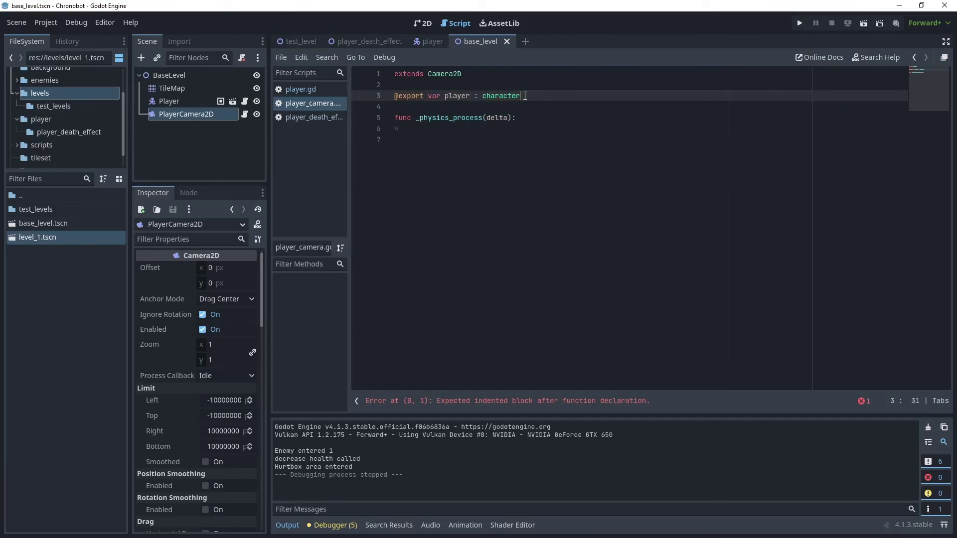
pyautogui.press('Return')
# In _physics_process, set global_position to player.global_position inside an if player != null: check
pyautogui.click(494, 129)
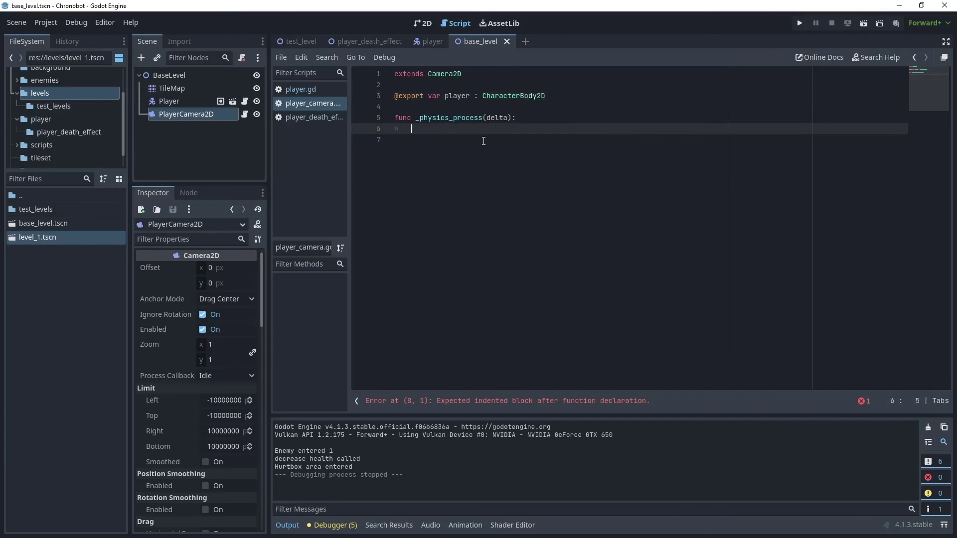
pyautogui.write('if player != null:')
pyautogui.press('Return')
pyautogui.write('gloab')
pyautogui.press('BackSpace')
pyautogui.press('BackSpace')
pyautogui.write('bal_position = player.globa')
pyautogui.press('Return')
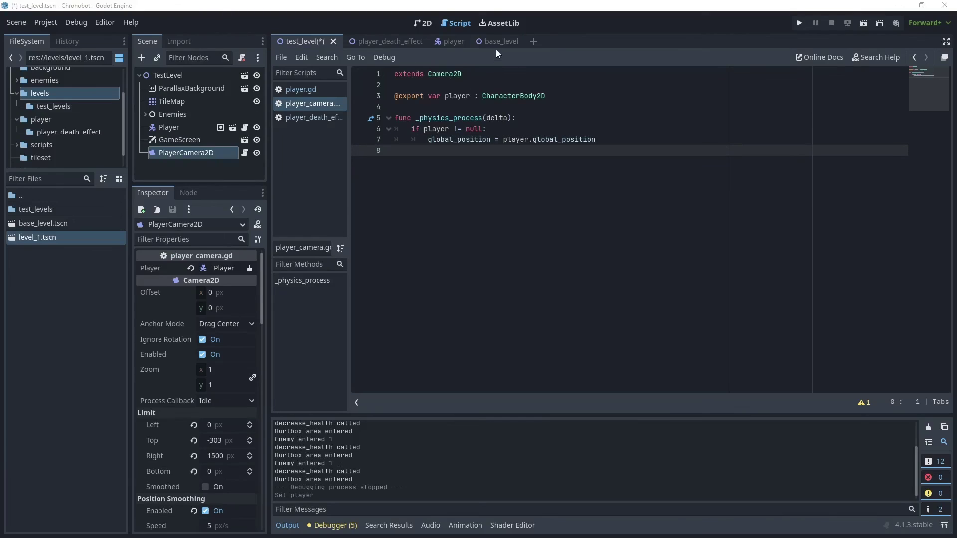
# In the base_level scene, assign the Player node to PlayerCamera2D's exported Player property
pyautogui.click(169, 102)
pyautogui.click(181, 114)
pyautogui.click(218, 268)
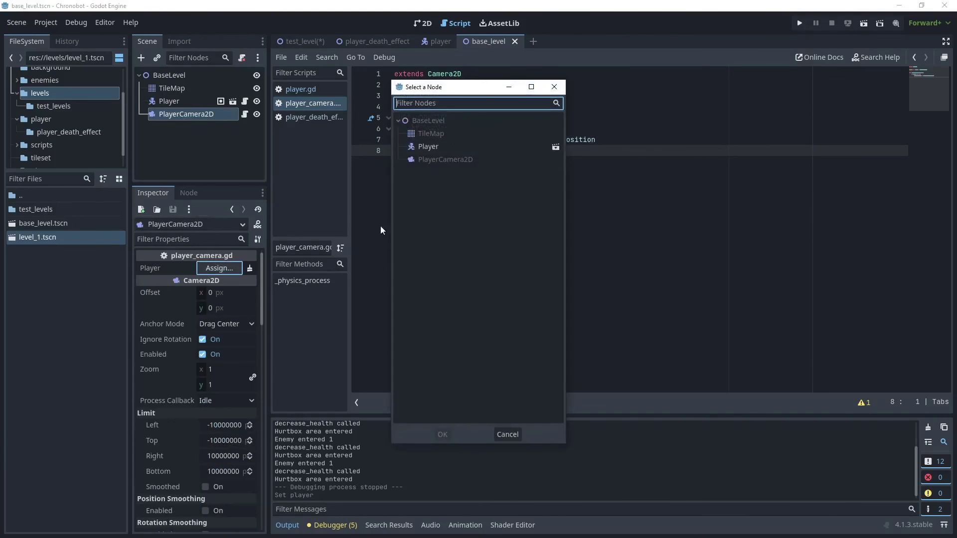
pyautogui.click(428, 146)
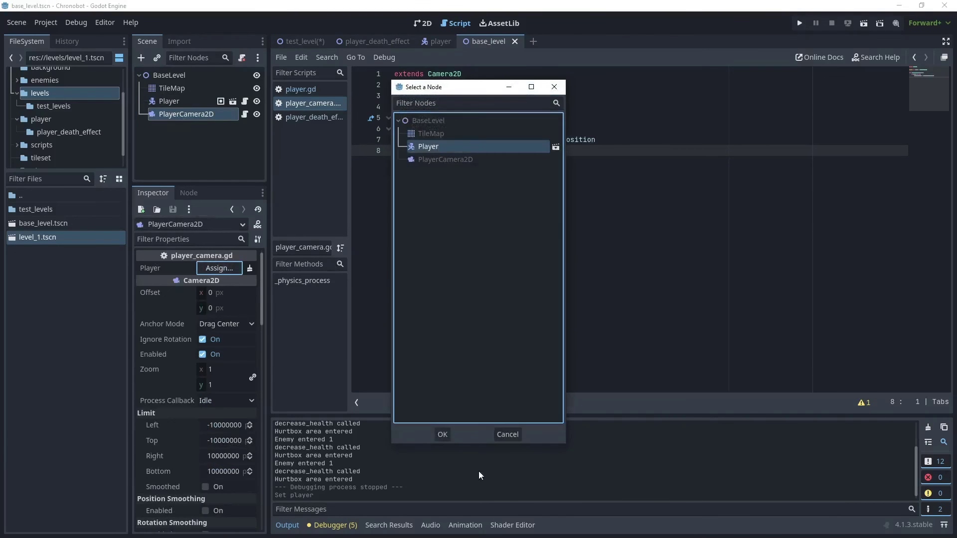
pyautogui.click(442, 434)
# Run the test_level scene and move the player into the enemy until all health is lost to test the detached camera
pyautogui.hotkey('ctrl', 'Tab')
pyautogui.click(864, 22)
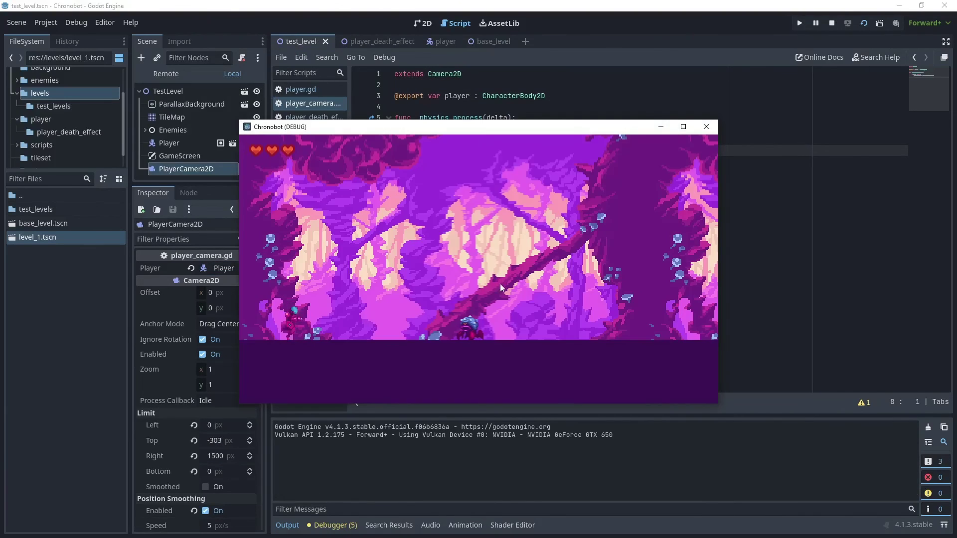
pyautogui.press('Right')
pyautogui.press('Left')
pyautogui.press('Left')
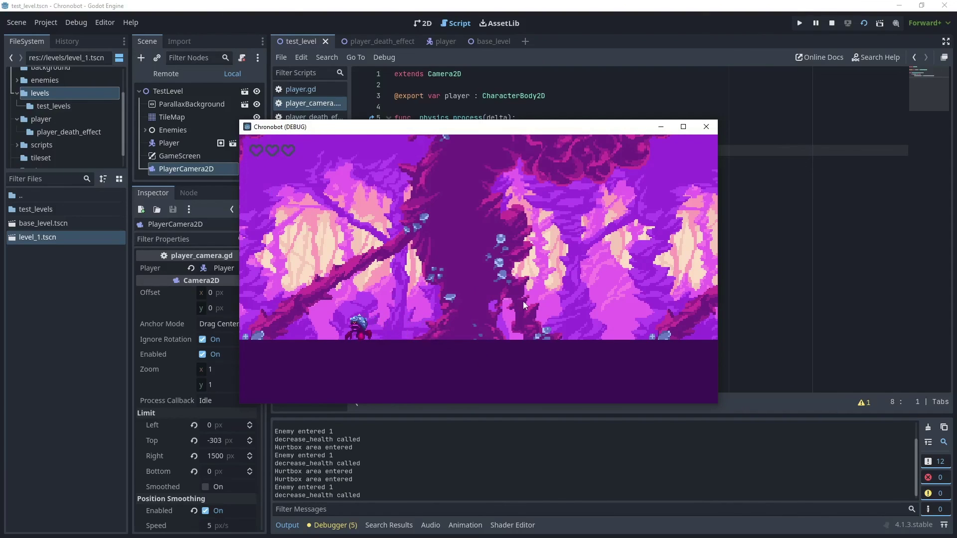